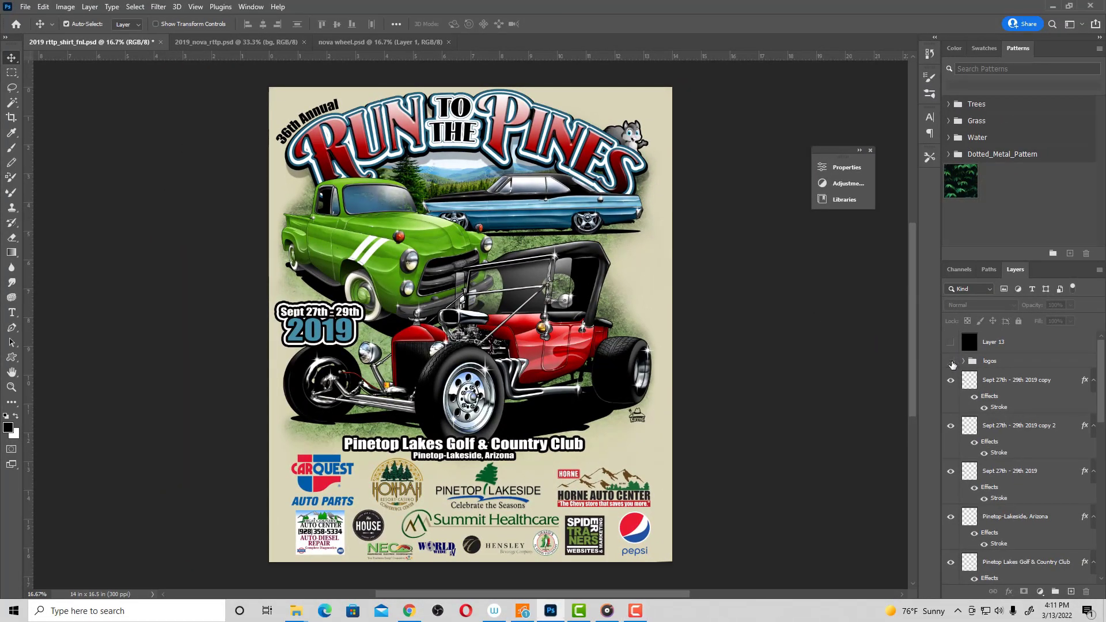
# Hide the sponsor logos group on the poster.
pyautogui.click(952, 362)
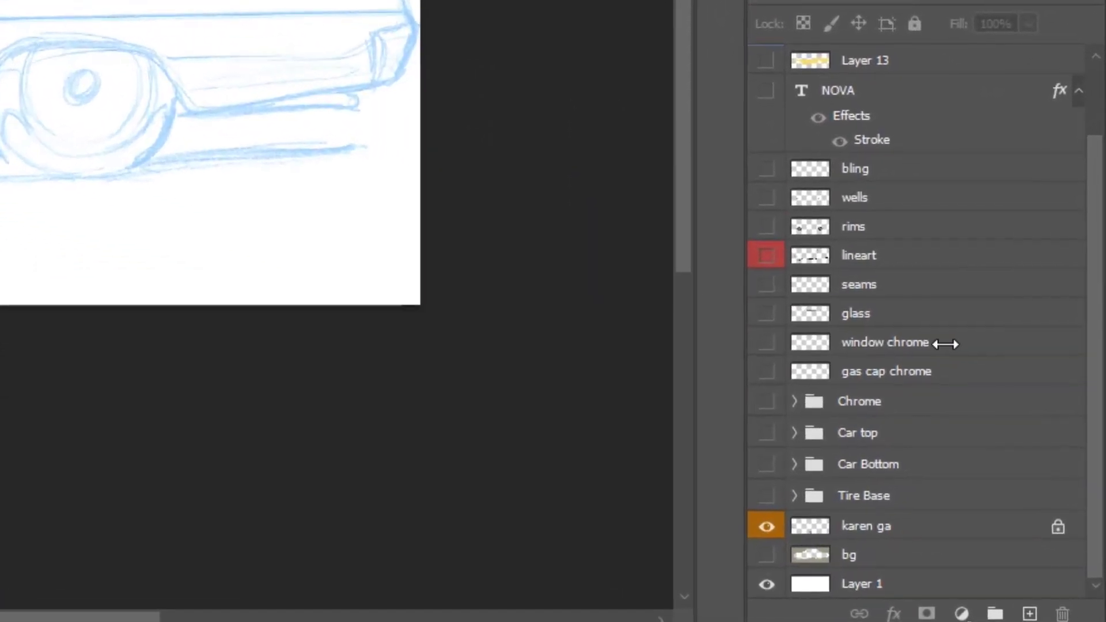
# Colorize the blueline sketch layer with Hue/Saturation set to Hue 154, Saturation 76.
pyautogui.scroll(3, 899, 323)
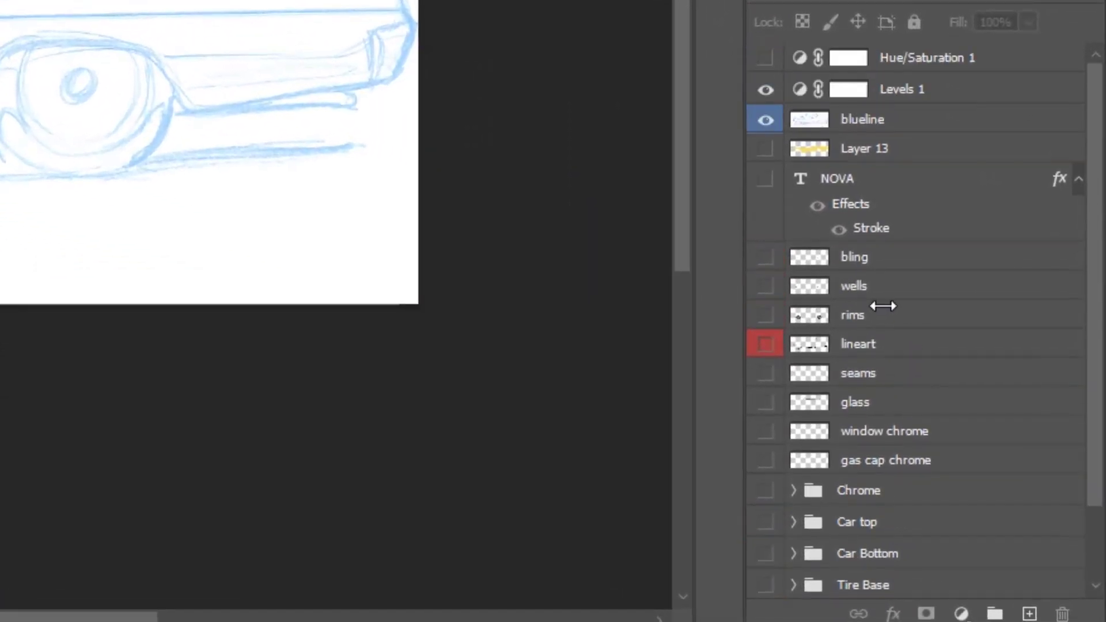
pyautogui.click(888, 134)
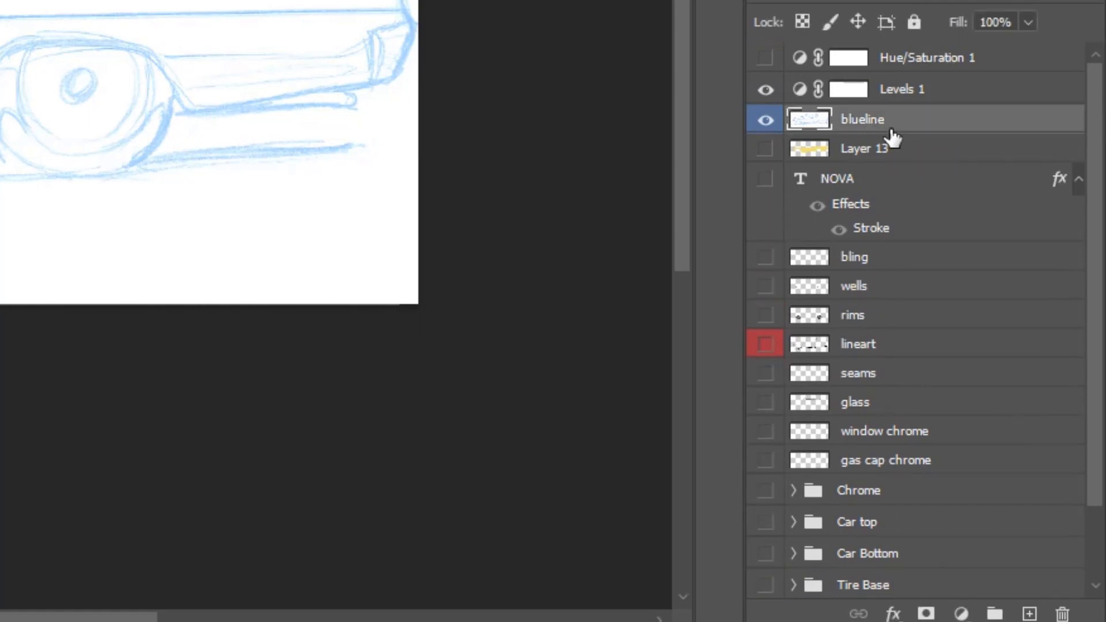
pyautogui.hotkey('ctrl', 'u')
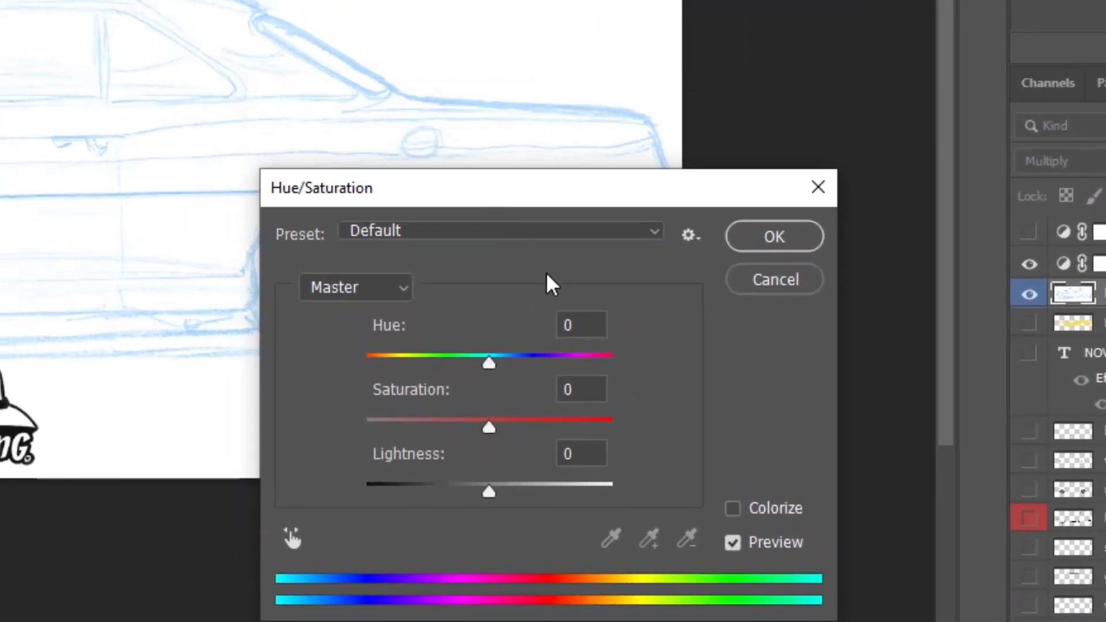
pyautogui.click(733, 510)
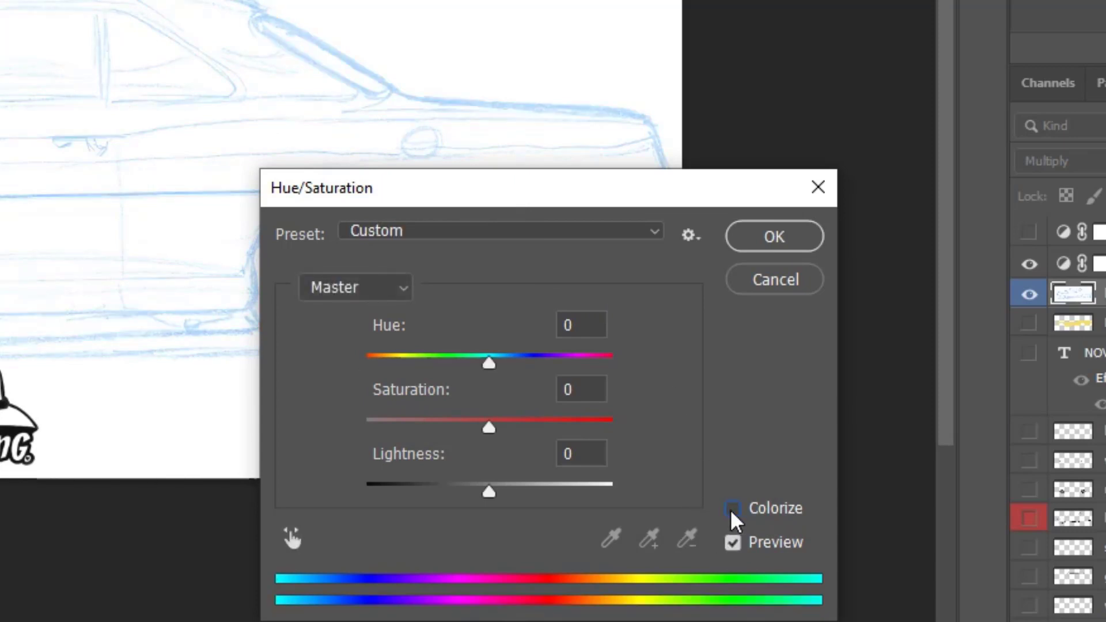
pyautogui.click(732, 509)
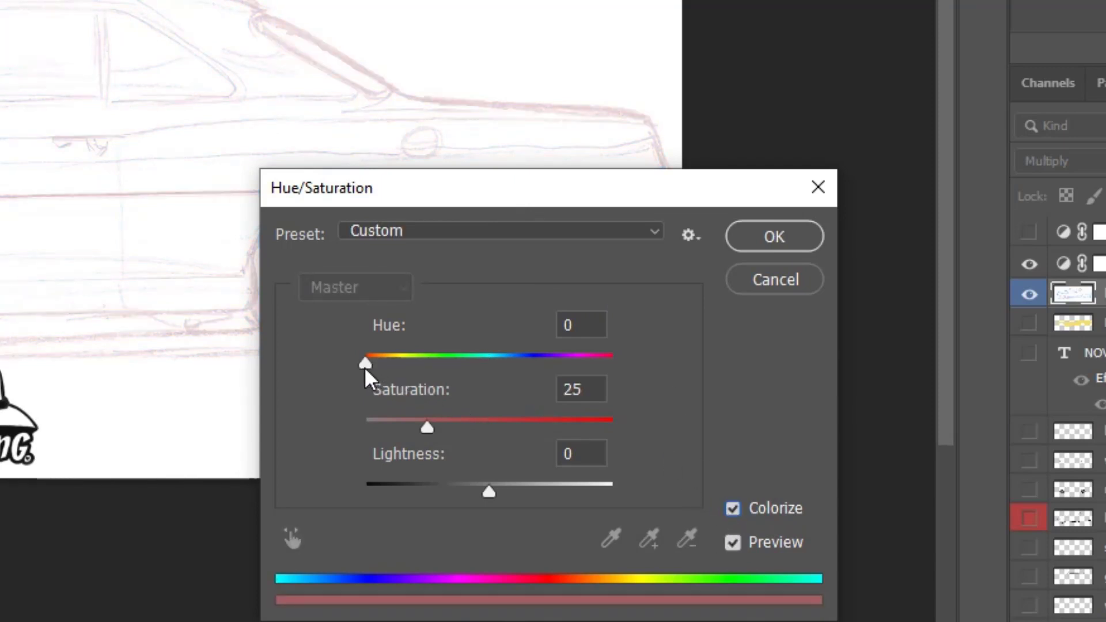
pyautogui.moveTo(365, 363); pyautogui.dragTo(562, 380)
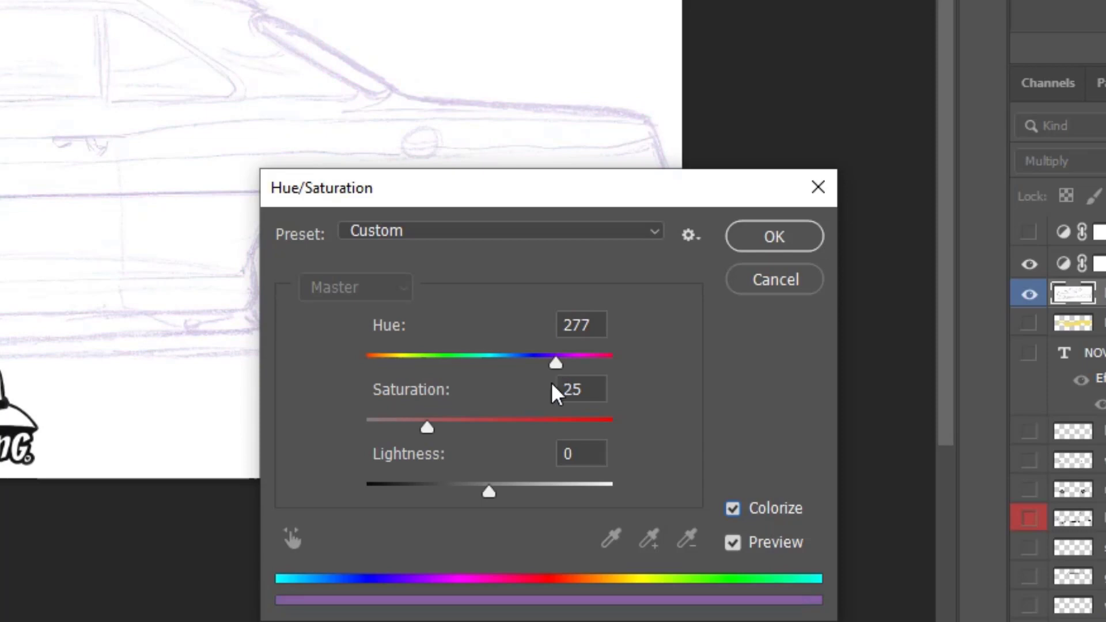
pyautogui.moveTo(430, 429)
pyautogui.mouseDown()
pyautogui.moveTo(497, 438)
pyautogui.moveTo(553, 426)
pyautogui.mouseUp()
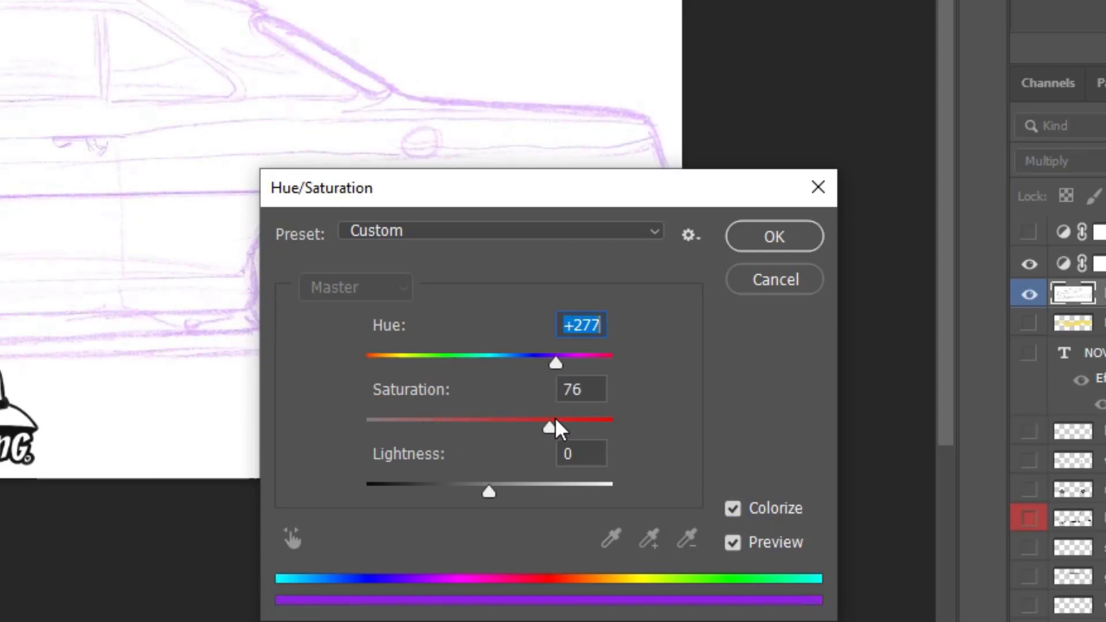
pyautogui.moveTo(553, 364); pyautogui.dragTo(471, 377)
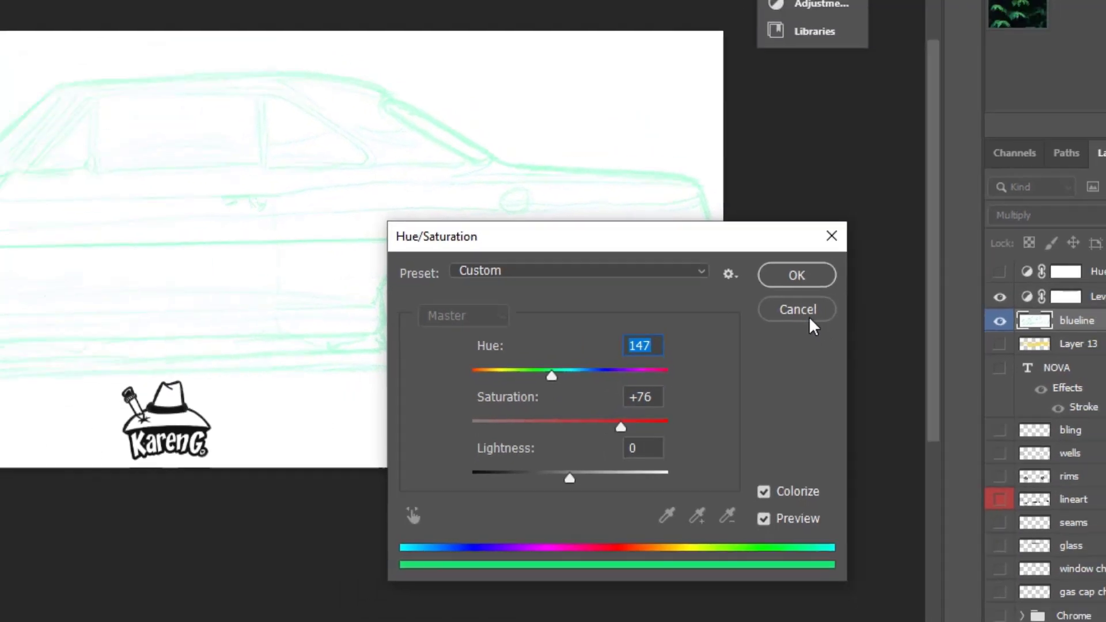
pyautogui.click(841, 361)
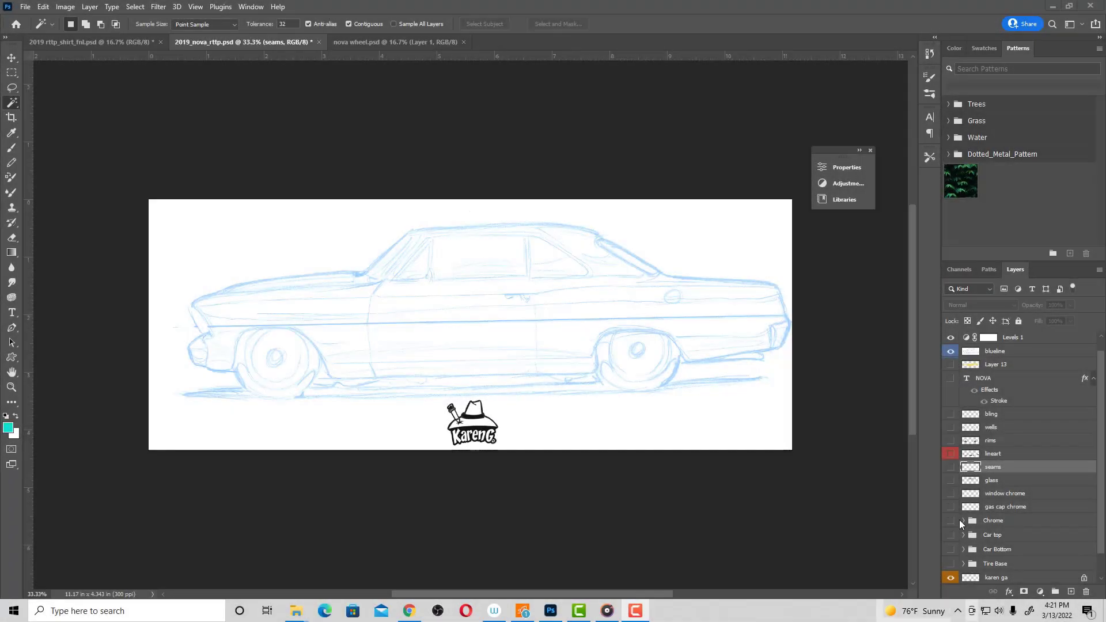
# Hide the blueline sketch layer and show the black lineart layer.
pyautogui.click(951, 352)
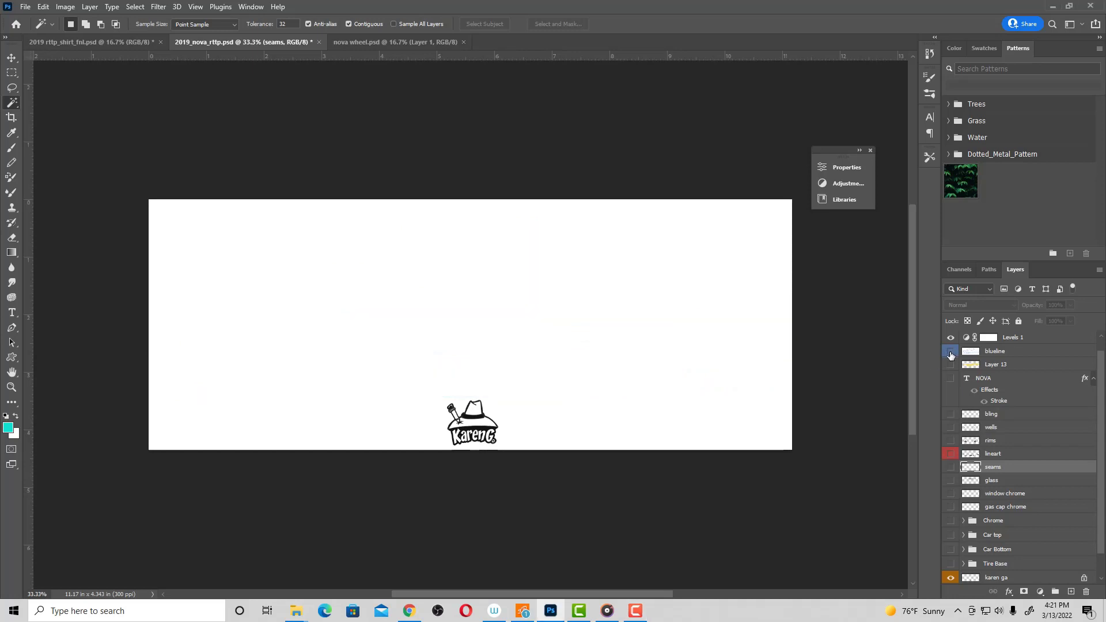
pyautogui.click(951, 454)
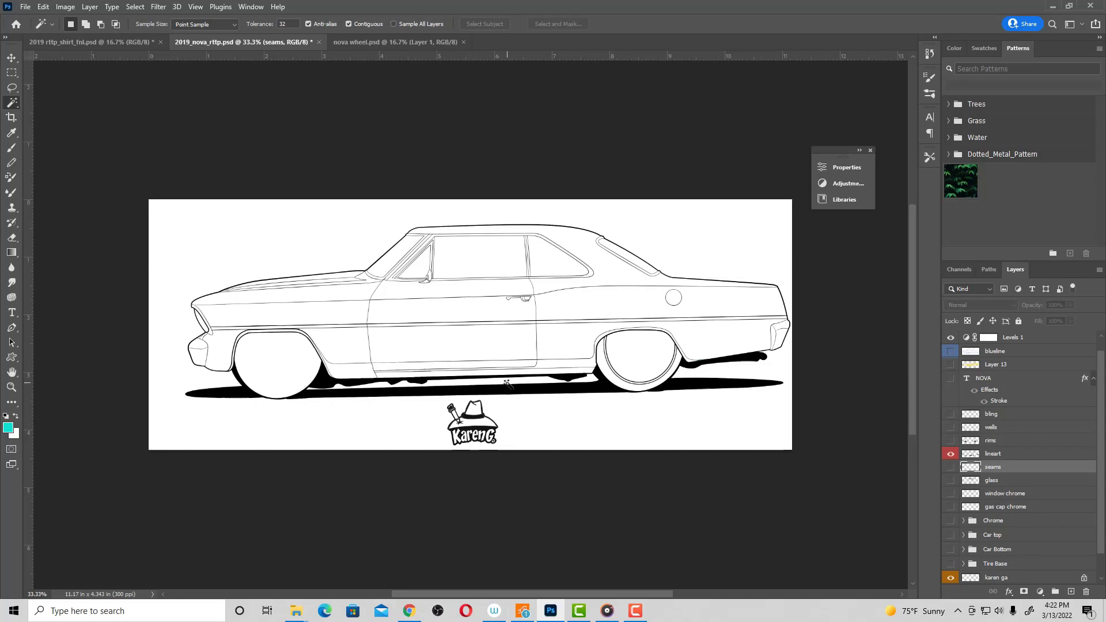
# Show seams, then Magic Wand-select the door, rear quarter, roof and hood panels on lineart.
pyautogui.click(950, 468)
pyautogui.click(1002, 455)
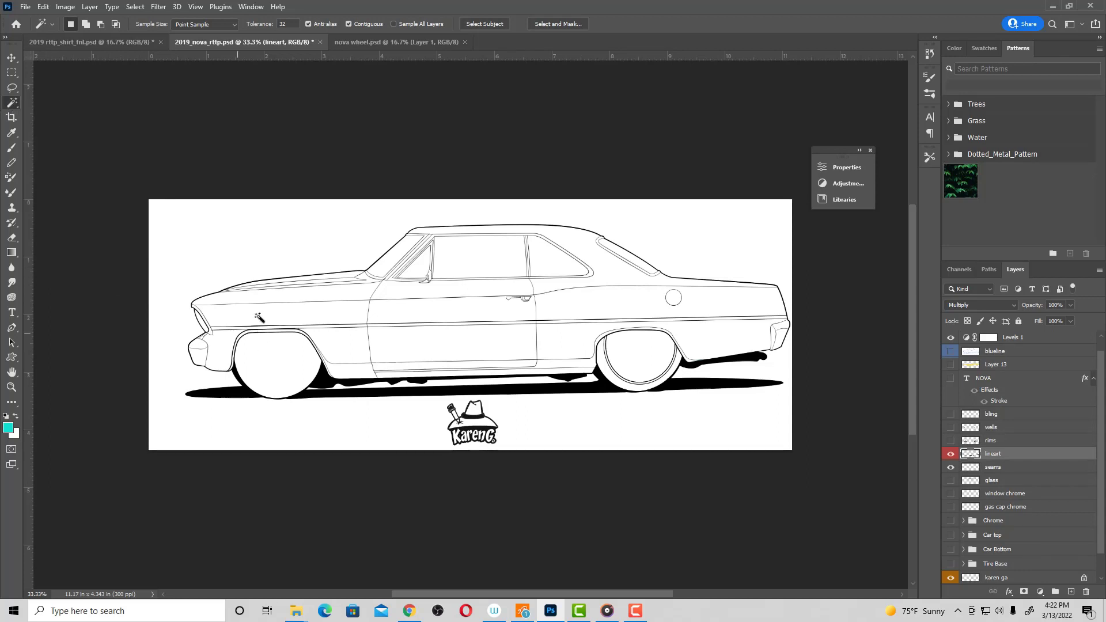
pyautogui.keyDown('shift'); pyautogui.click(416, 318); pyautogui.keyUp('shift')
pyautogui.keyDown('shift'); pyautogui.click(602, 316); pyautogui.keyUp('shift')
pyautogui.keyDown('shift'); pyautogui.click(411, 290); pyautogui.keyUp('shift')
pyautogui.keyDown('shift'); pyautogui.click(610, 279); pyautogui.keyUp('shift')
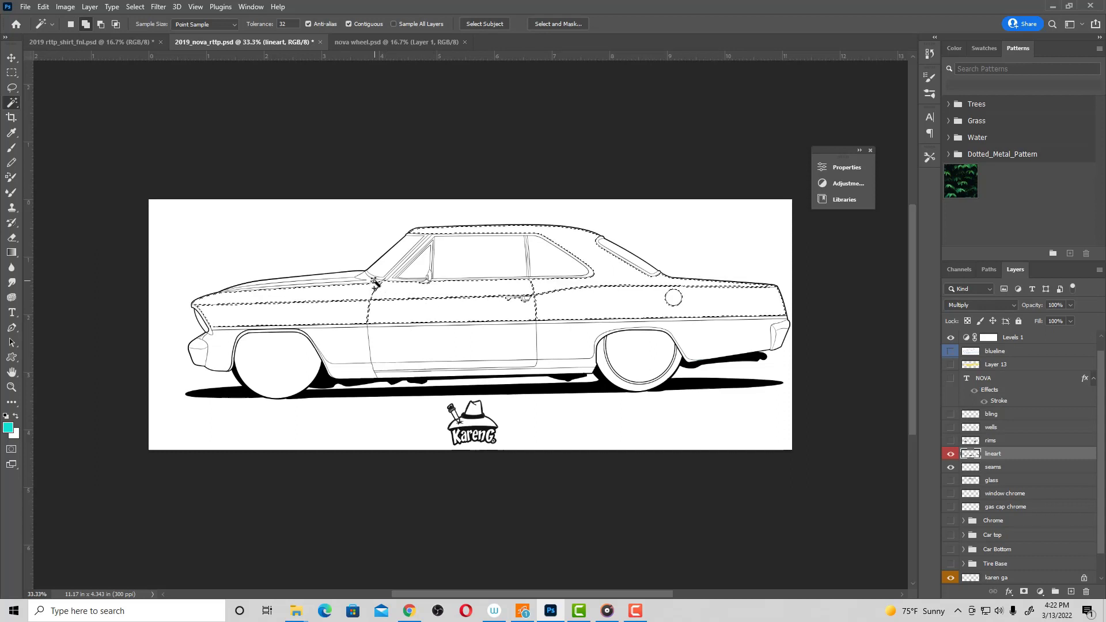
pyautogui.click(349, 282)
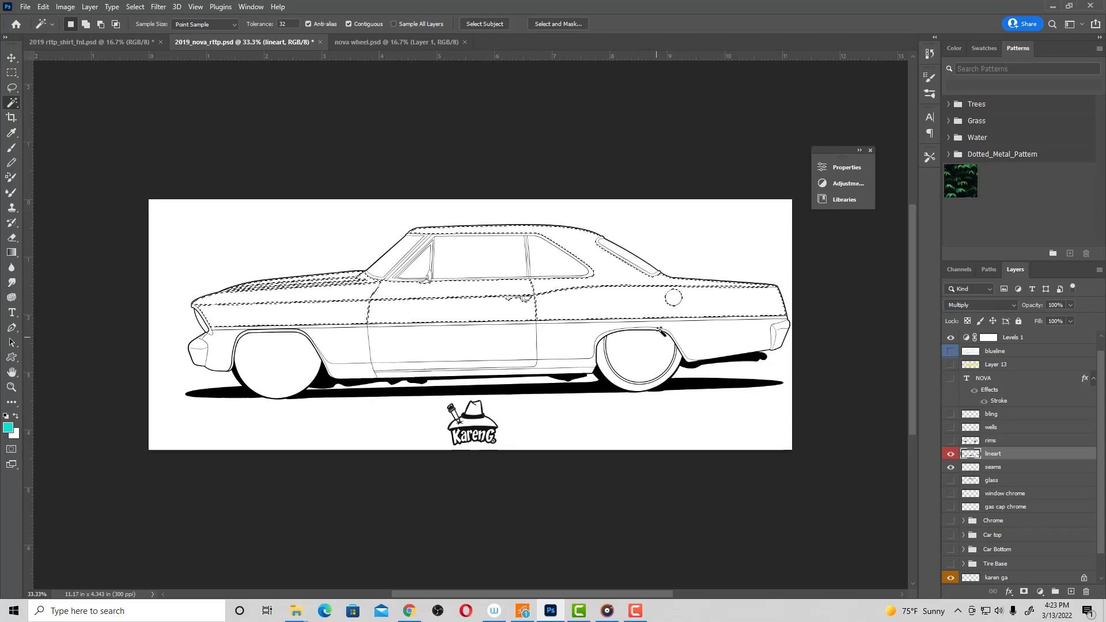
pyautogui.hotkey('ctrl', '+')
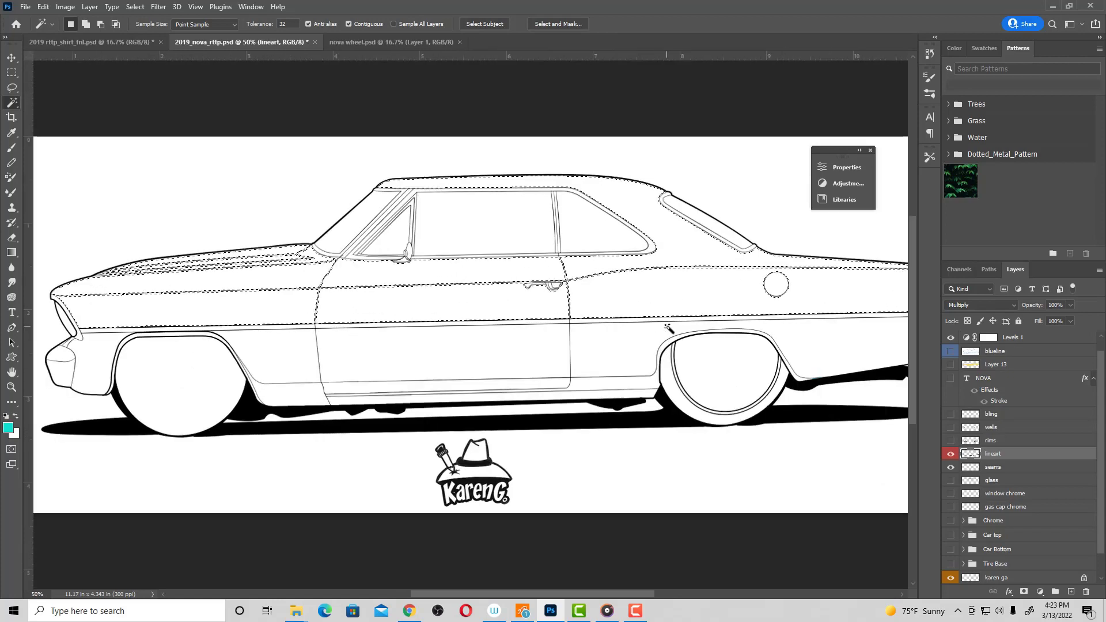
pyautogui.hotkey('ctrl', '+')
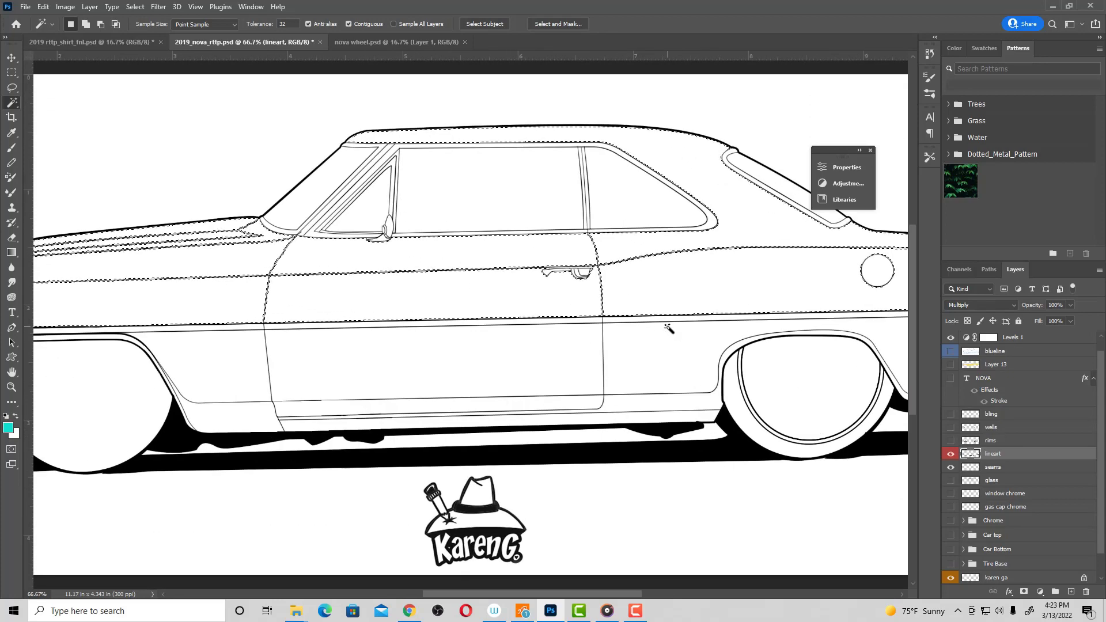
pyautogui.hotkey('ctrl', '-')
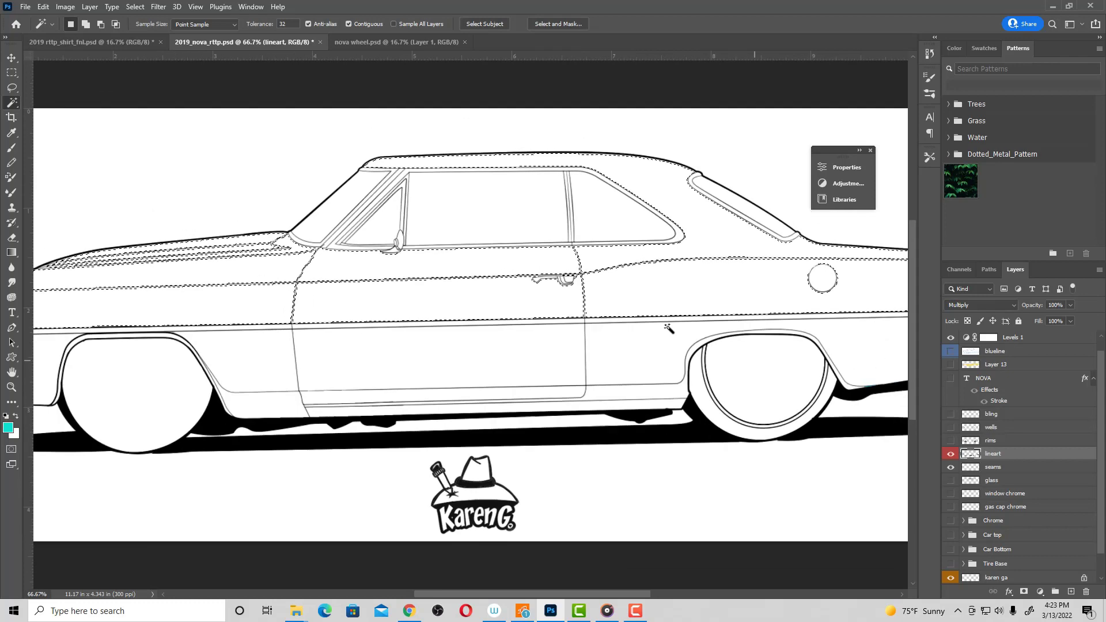
pyautogui.hotkey('ctrl', '-')
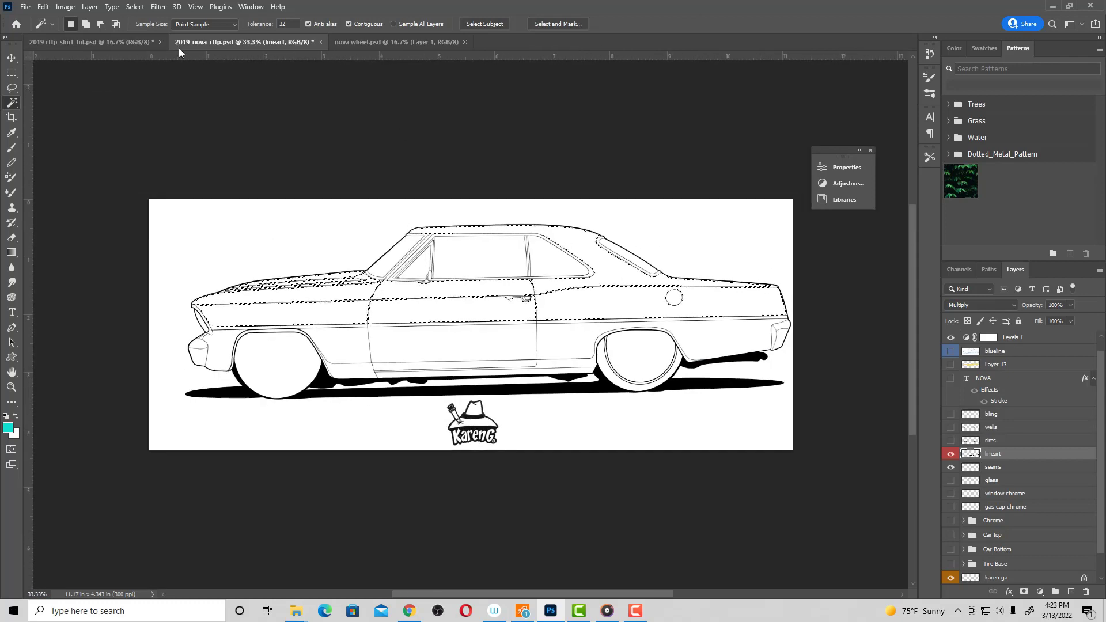
pyautogui.click(135, 7)
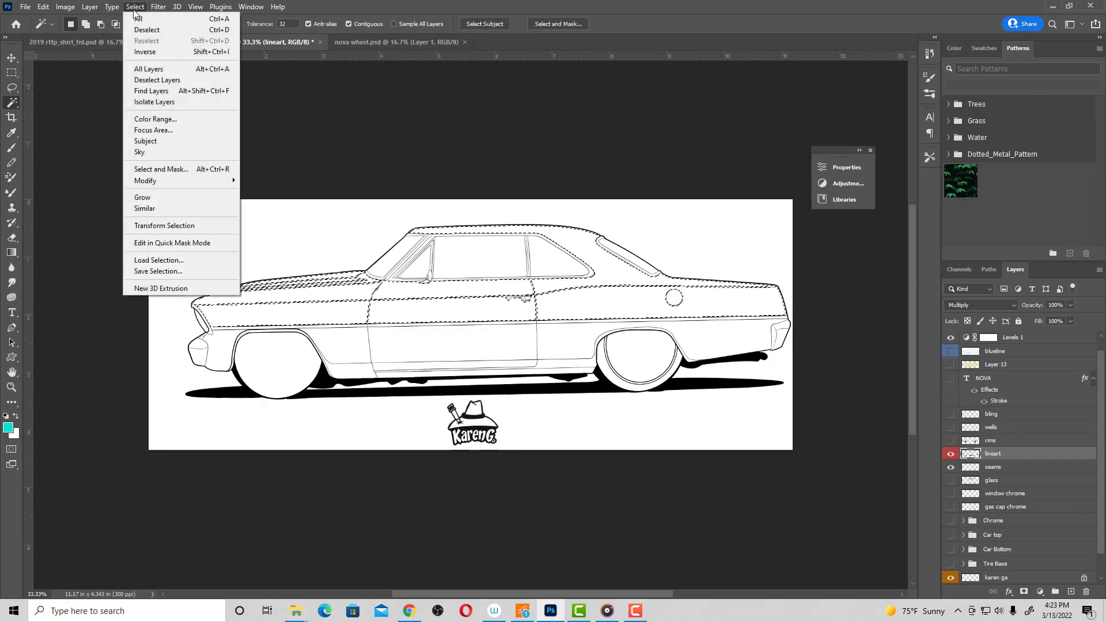
pyautogui.moveTo(145, 181)
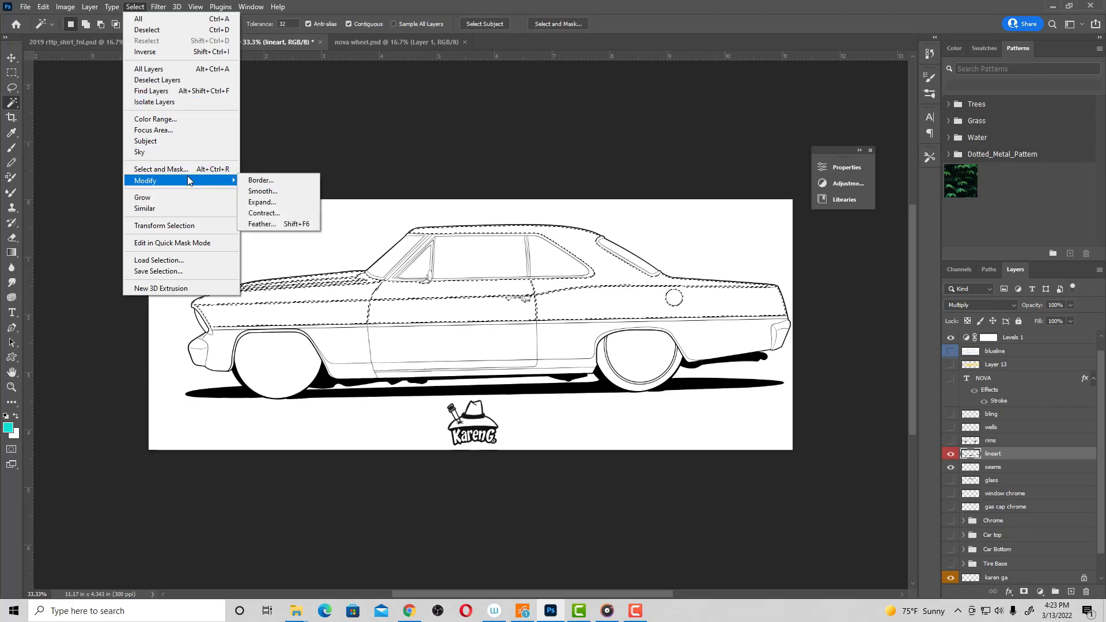
# Expand the body-panel selection by 1 pixel and make the seams layer active.
pyautogui.click(266, 208)
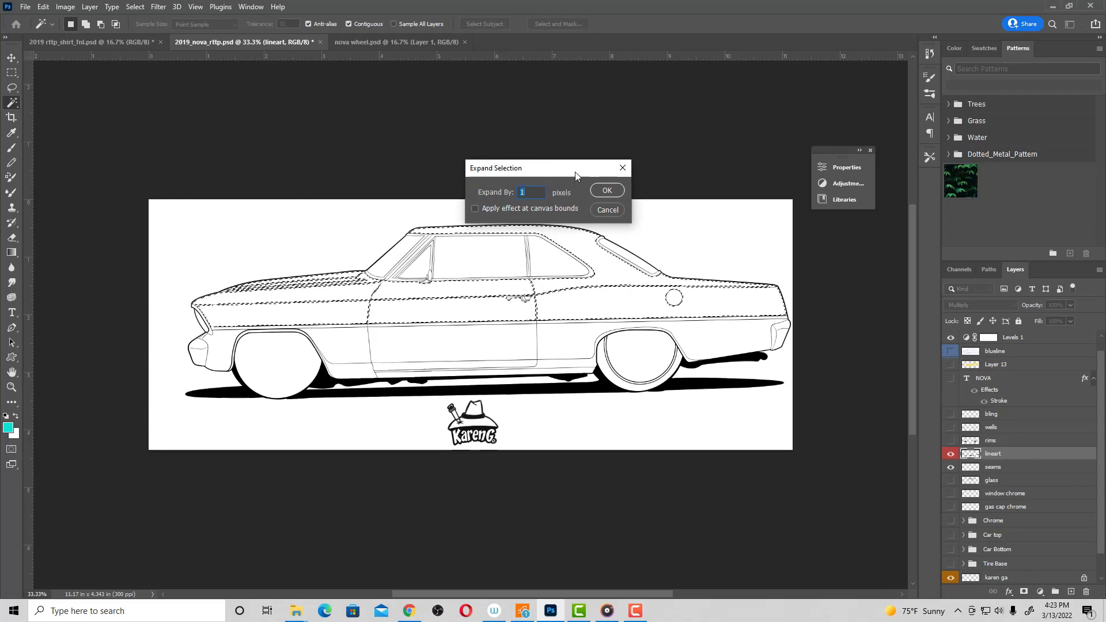
pyautogui.click(603, 190)
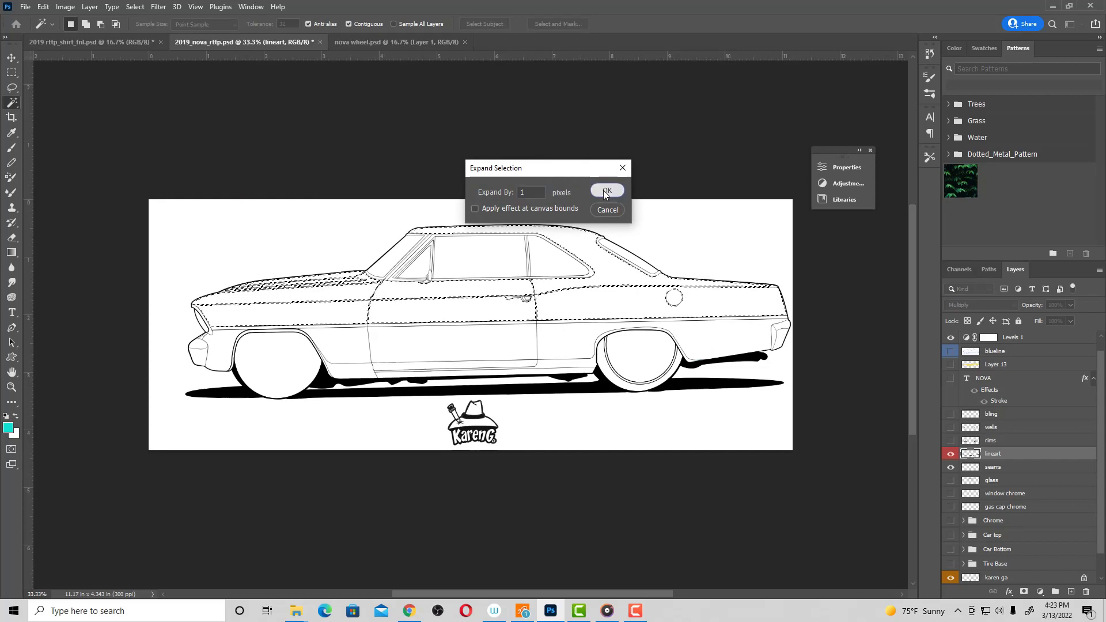
pyautogui.click(1008, 467)
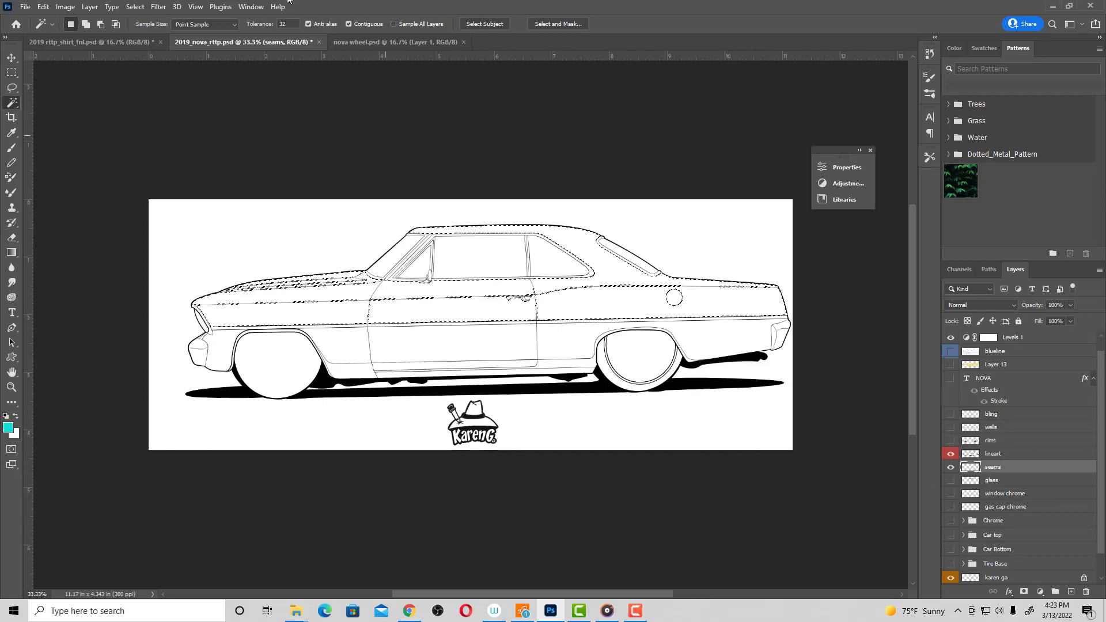
# Fill the selection on seams with the cyan foreground colour, Normal at 100%, then deselect.
pyautogui.click(44, 7)
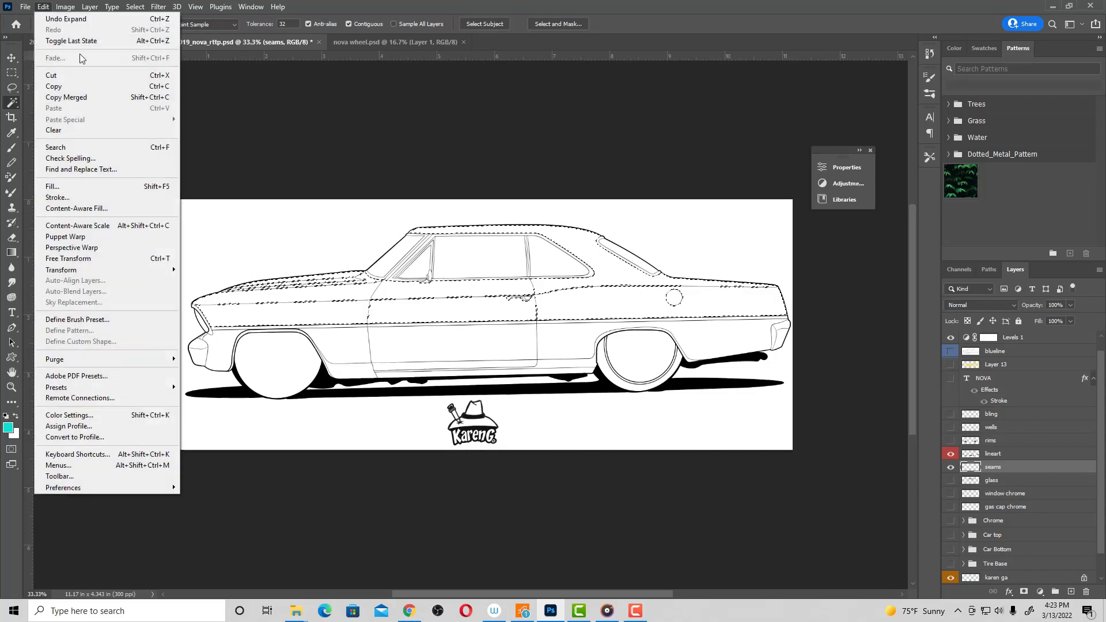
pyautogui.click(100, 192)
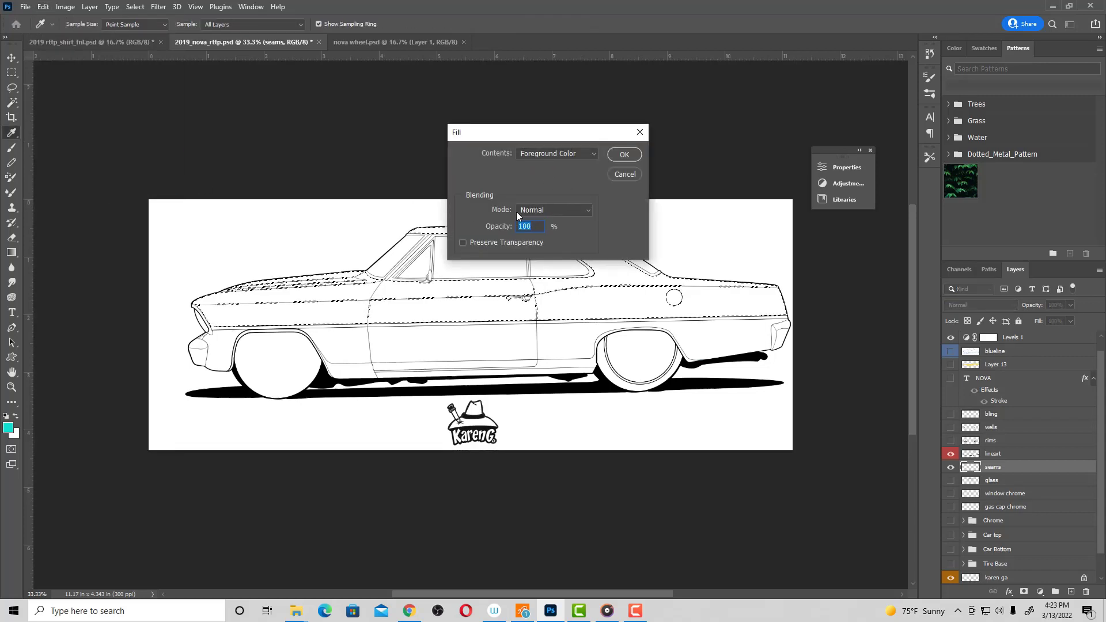
pyautogui.click(624, 156)
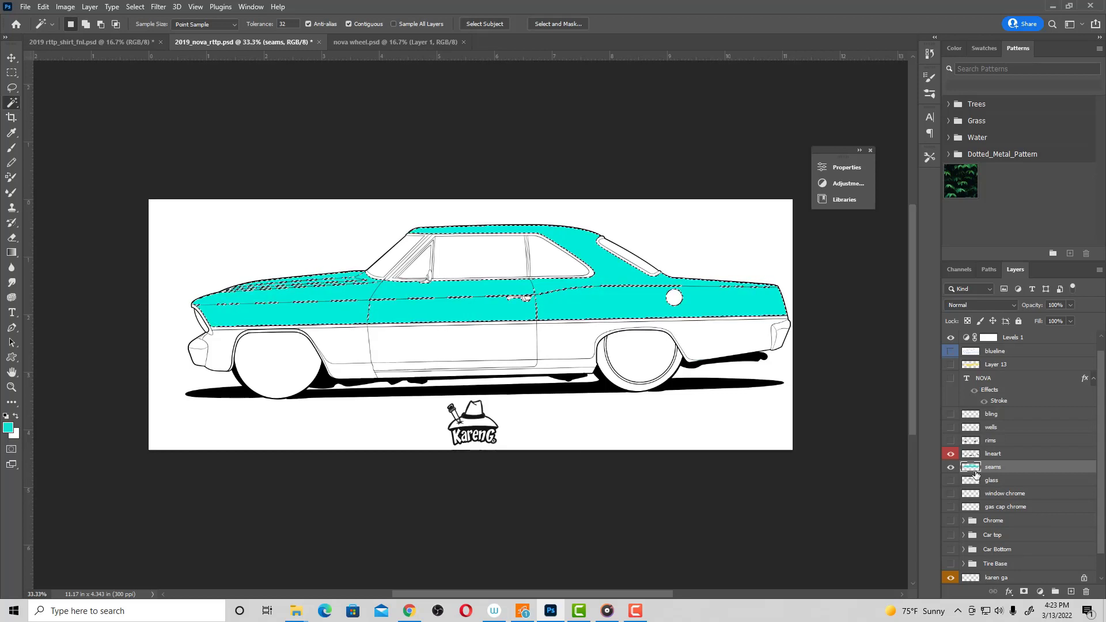
pyautogui.hotkey('ctrl', 'd')
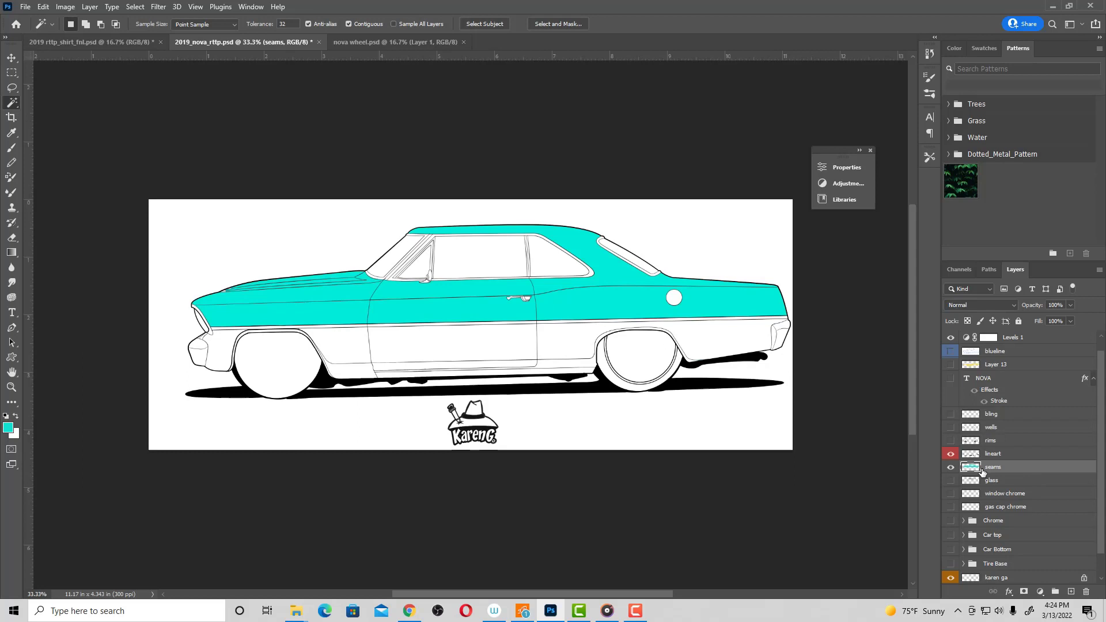
# Clear the cyan fill from the seams layer and make the Multiply lineart layer active.
pyautogui.keyDown('ctrl'); pyautogui.click(982, 471); pyautogui.keyUp('ctrl')
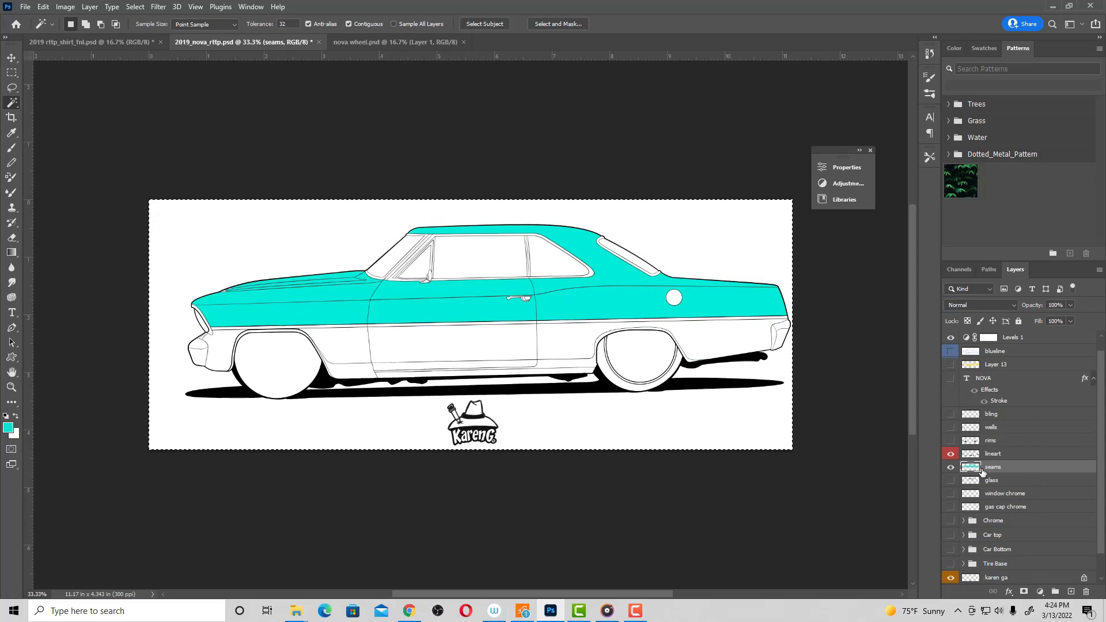
pyautogui.press('Delete')
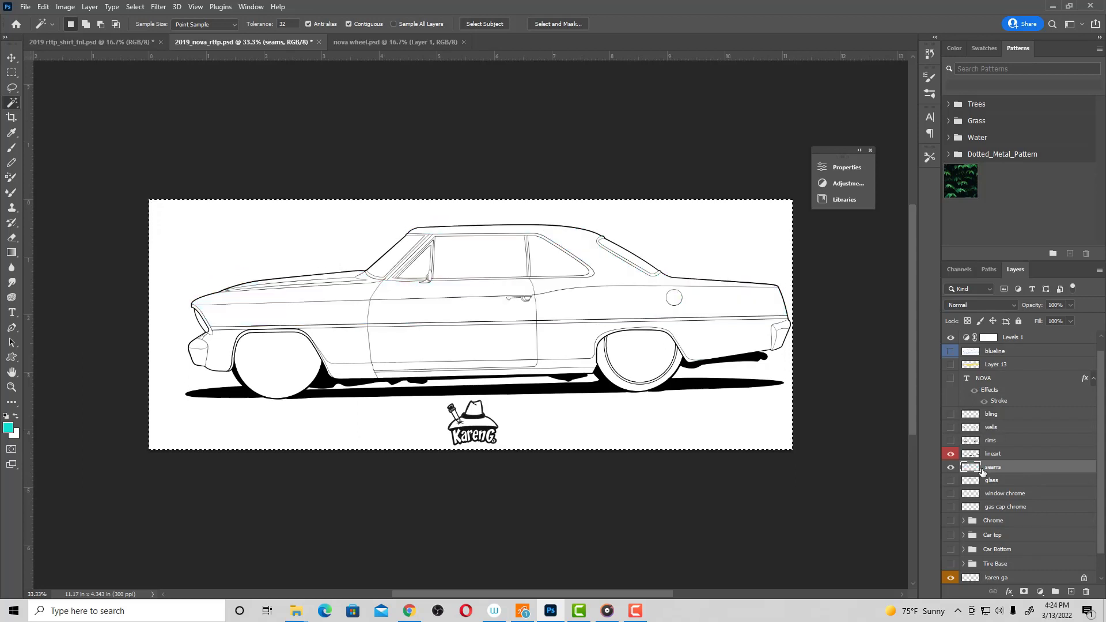
pyautogui.hotkey('ctrl', 'd')
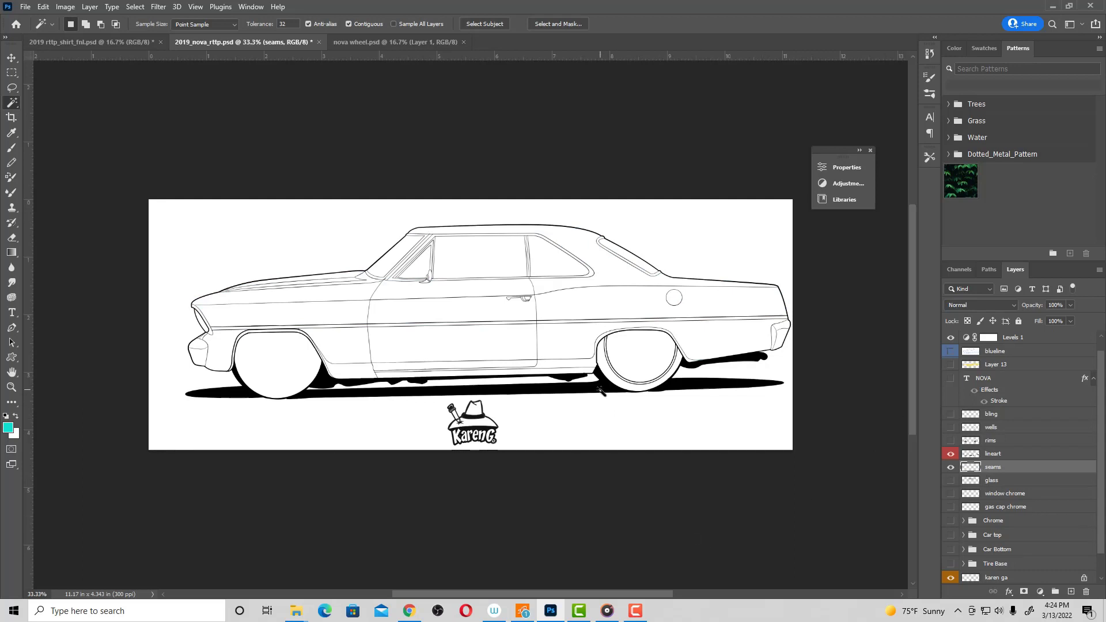
pyautogui.click(1009, 454)
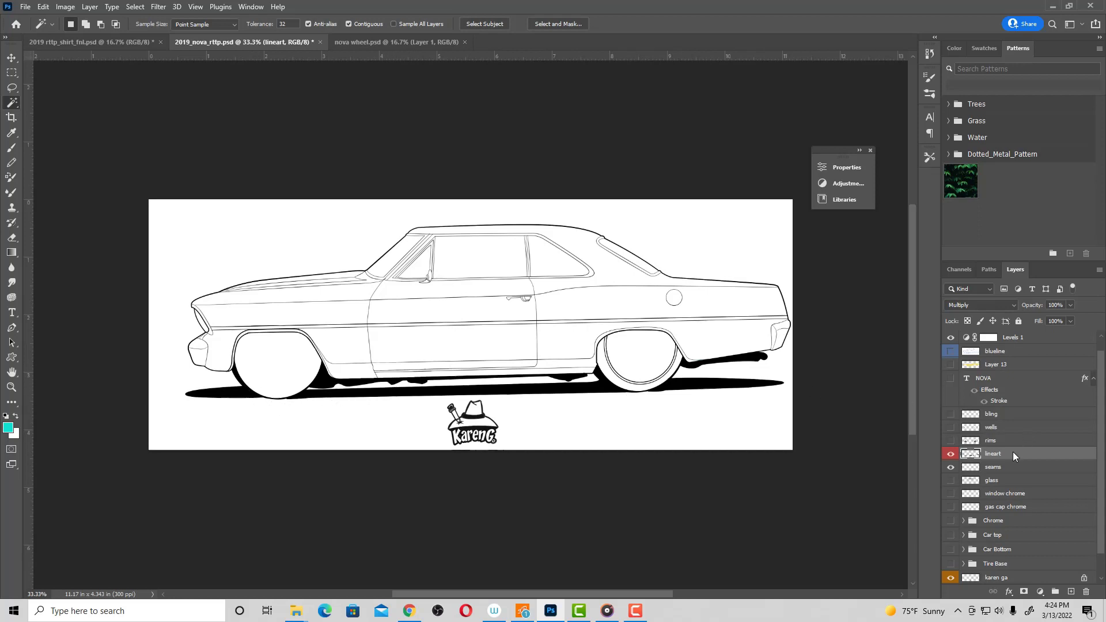
# Magic Wand-select the white background and car shadow, and expand the selection by 1 pixel.
pyautogui.click(287, 244)
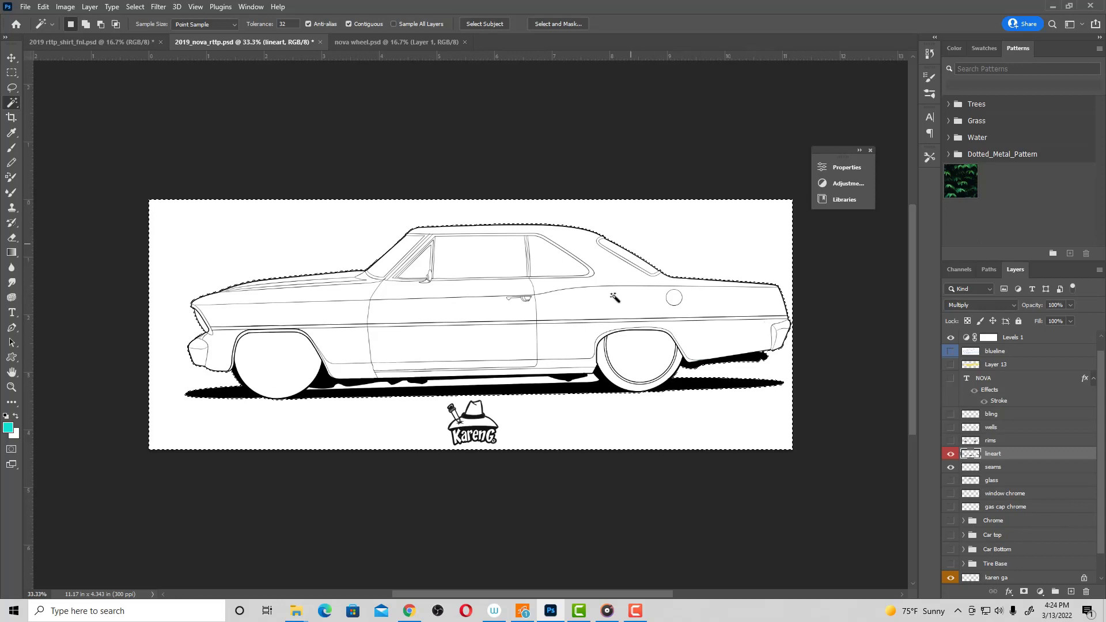
pyautogui.press('shift')
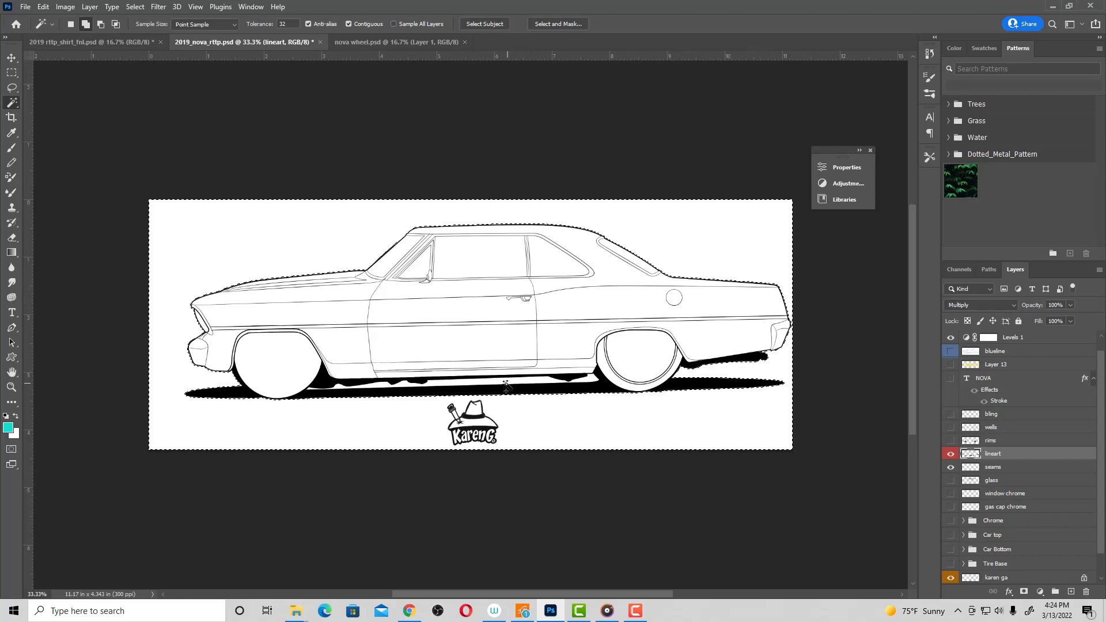
pyautogui.keyDown('shift'); pyautogui.click(503, 383); pyautogui.keyUp('shift')
pyautogui.click(134, 7)
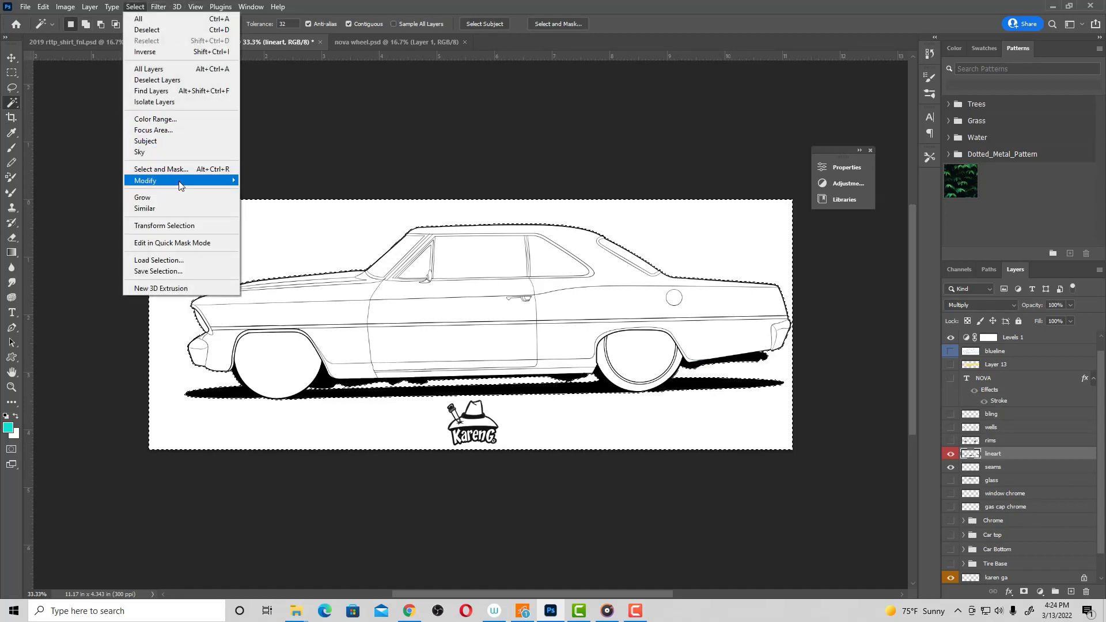
pyautogui.moveTo(145, 181)
pyautogui.click(267, 201)
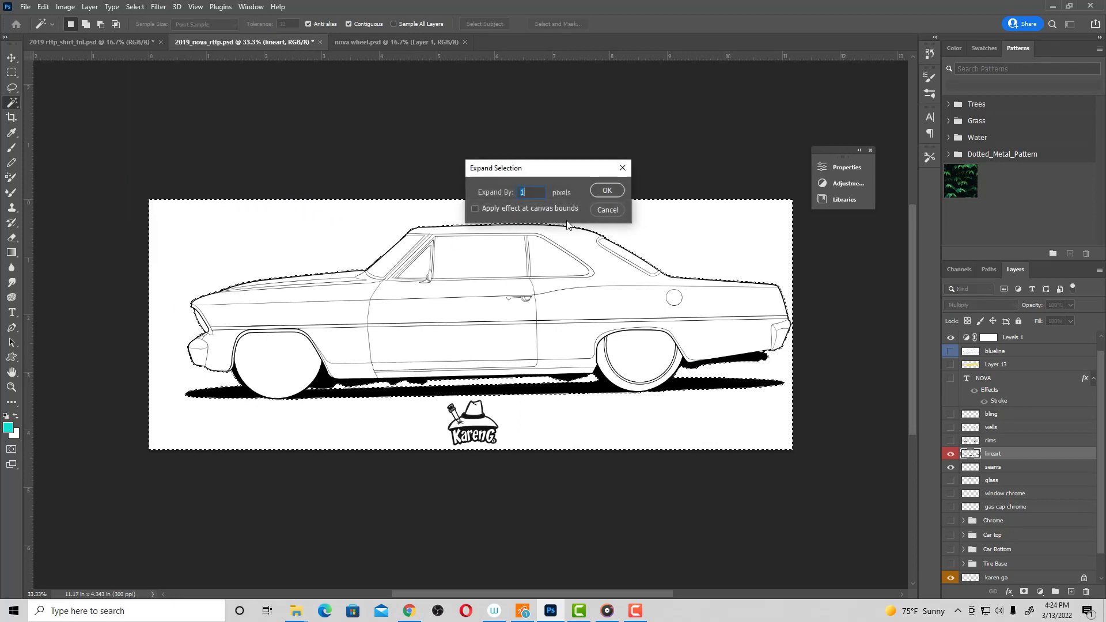
pyautogui.click(605, 190)
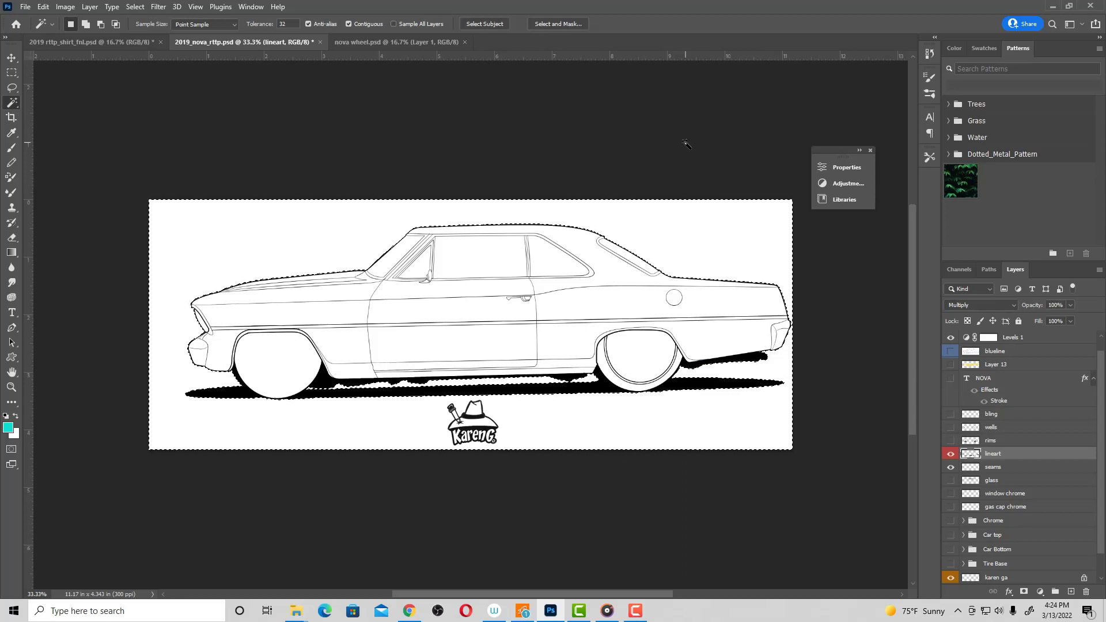
pyautogui.click(134, 6)
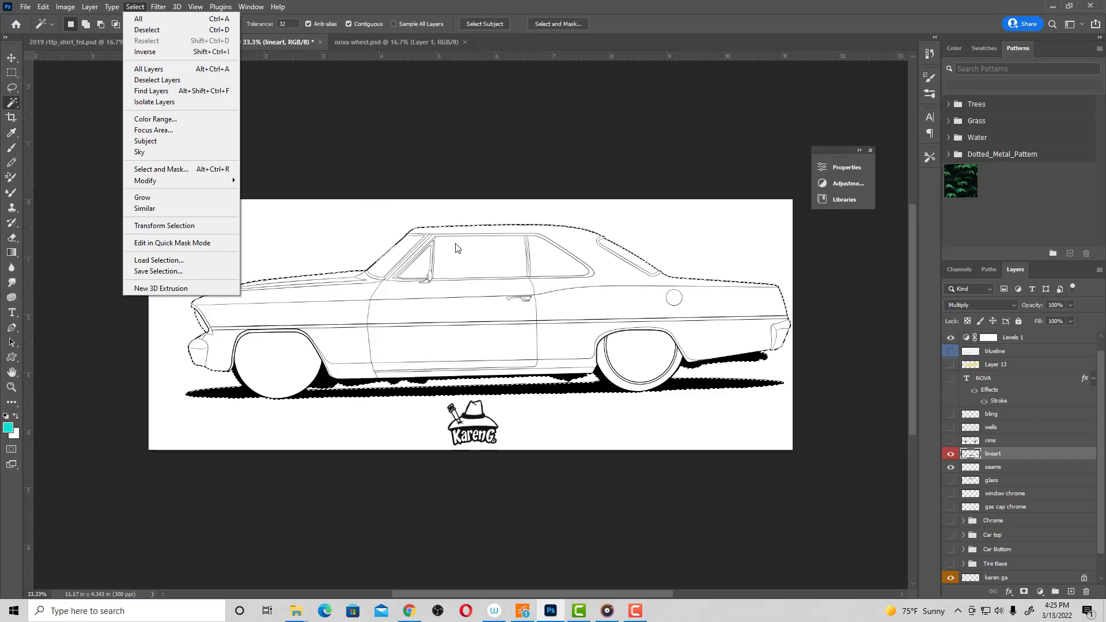
pyautogui.click(486, 3)
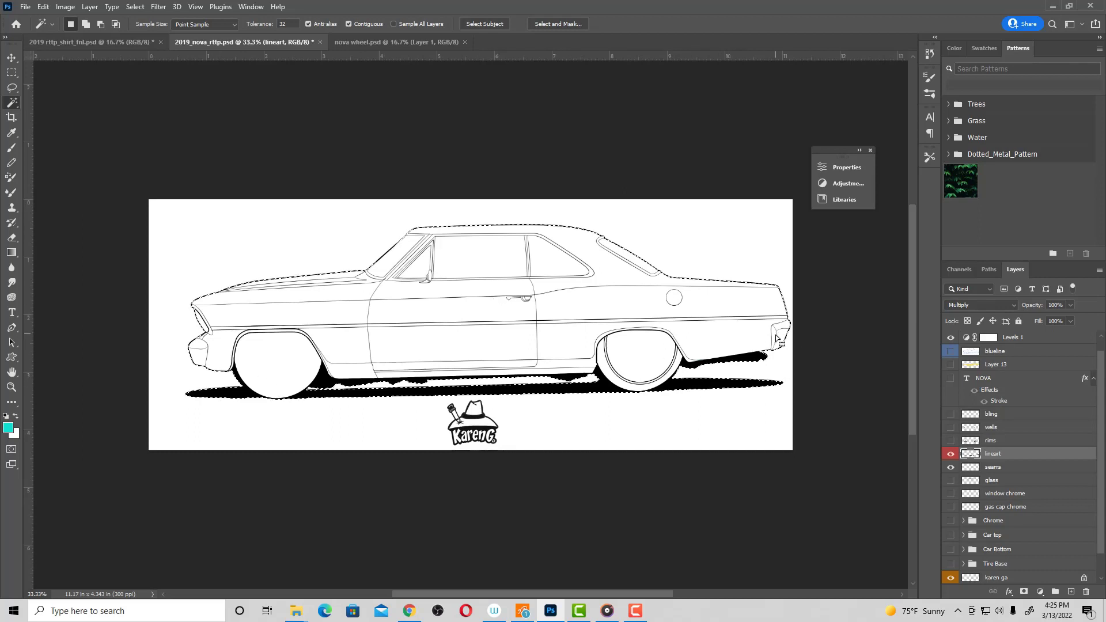
# Move seams above lineart and fill the car silhouette with the cyan foreground colour.
pyautogui.moveTo(995, 470); pyautogui.dragTo(981, 455)
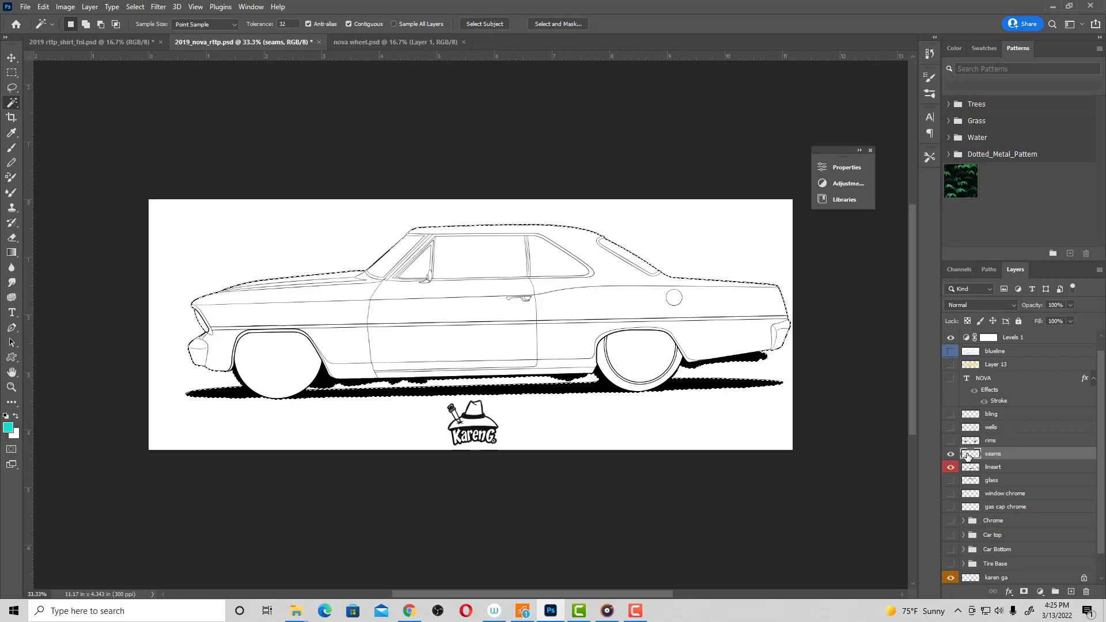
pyautogui.hotkey('alt', 'BackSpace')
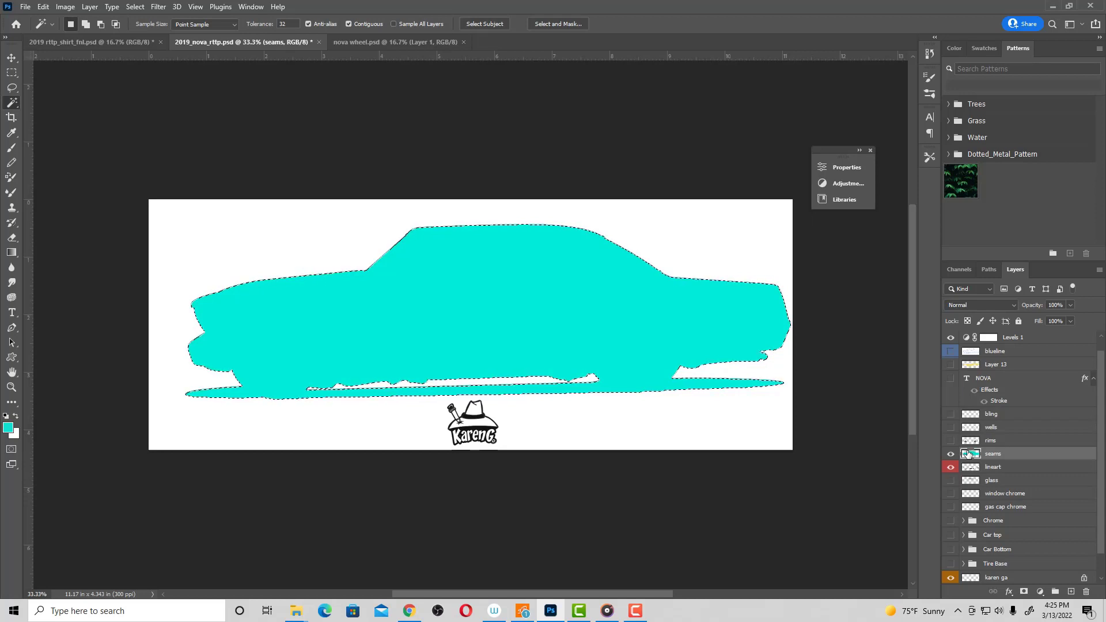
pyautogui.click(956, 269)
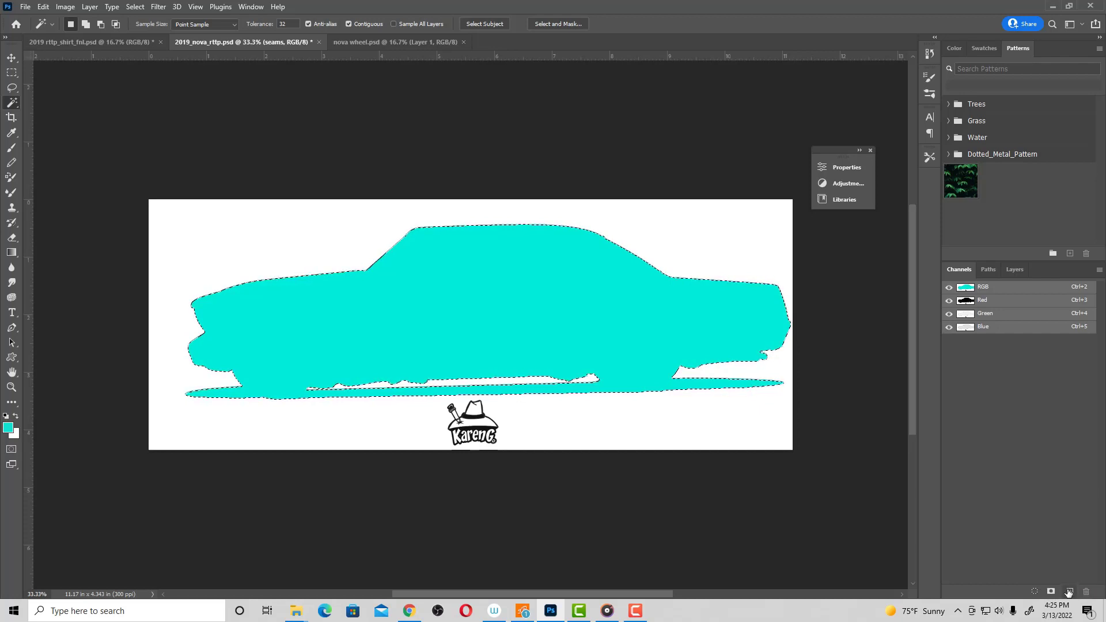
# Store the car shape as white in a new Alpha 1 channel, then return to RGB and hide seams.
pyautogui.click(1068, 592)
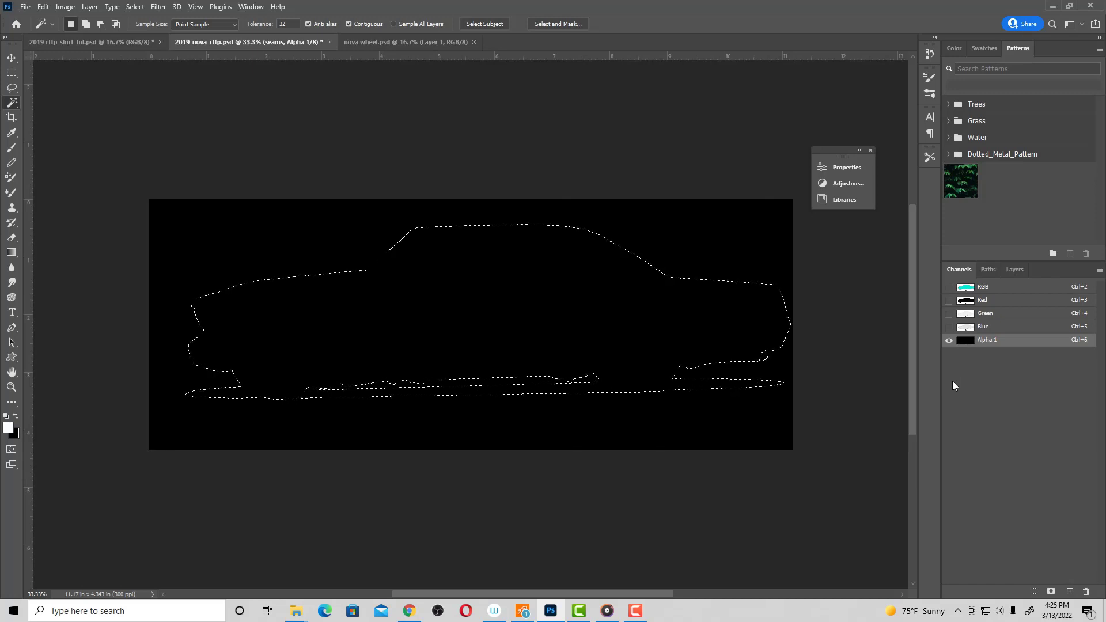
pyautogui.hotkey('alt', 'BackSpace')
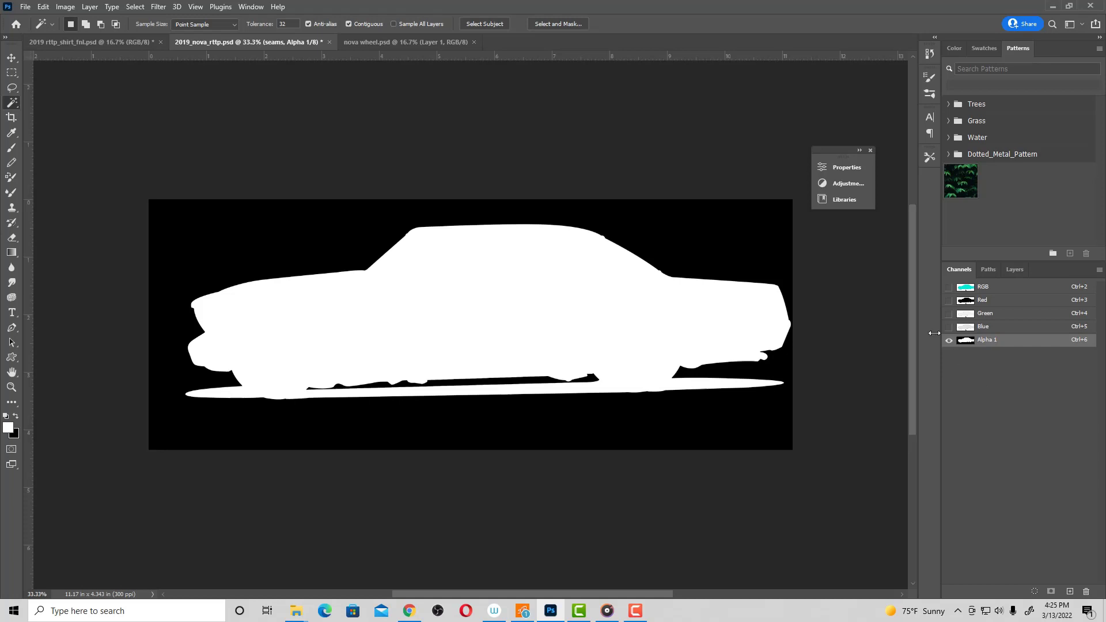
pyautogui.click(949, 287)
pyautogui.click(950, 341)
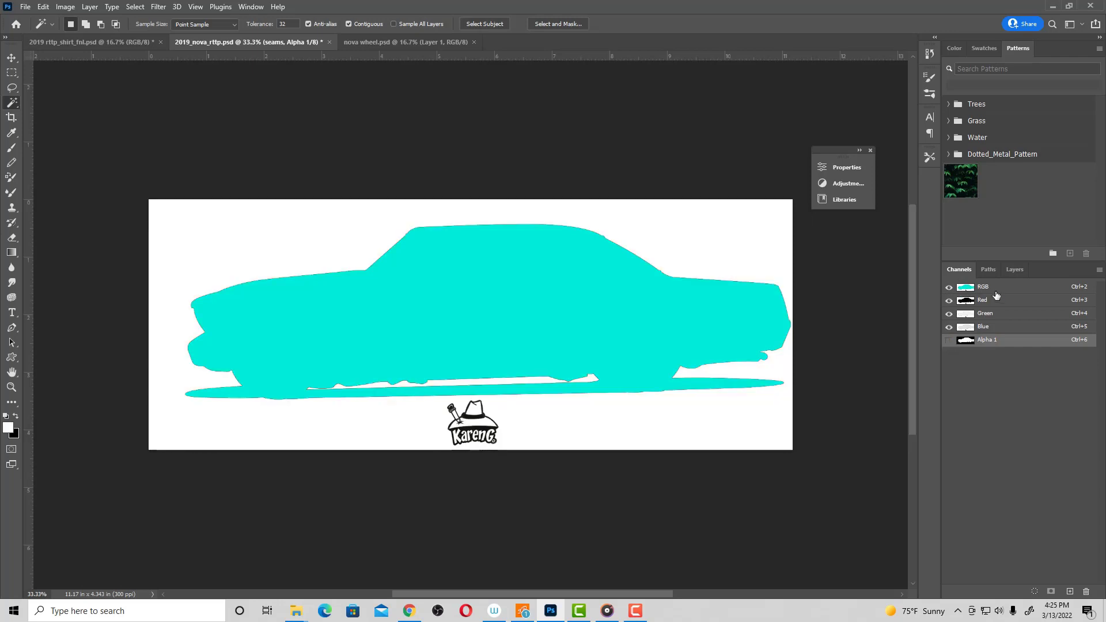
pyautogui.click(988, 287)
pyautogui.click(1014, 270)
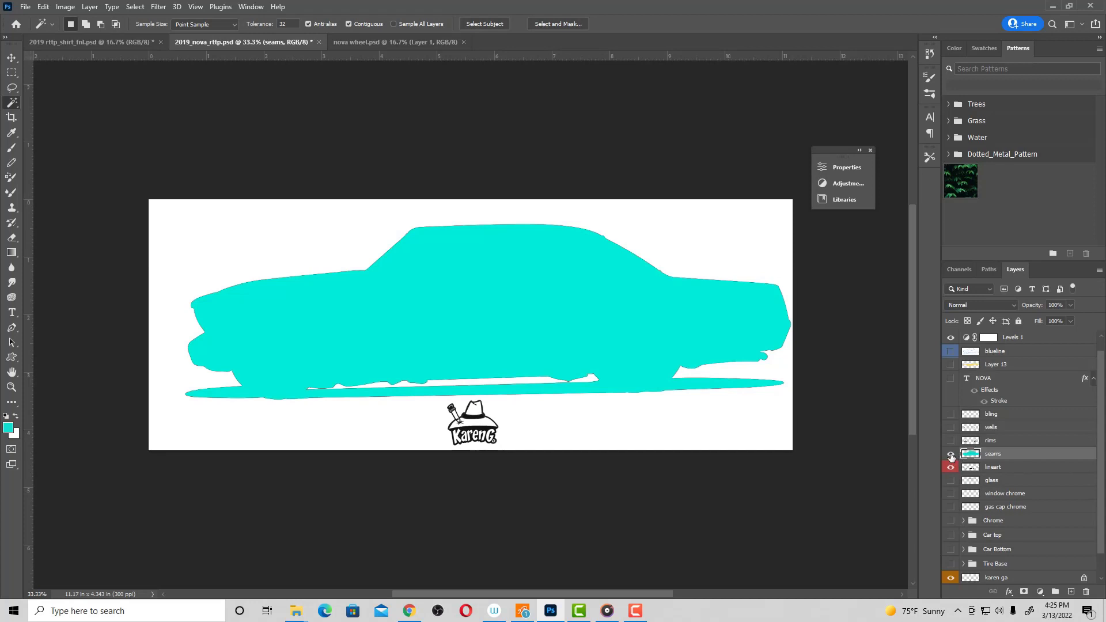
pyautogui.click(952, 454)
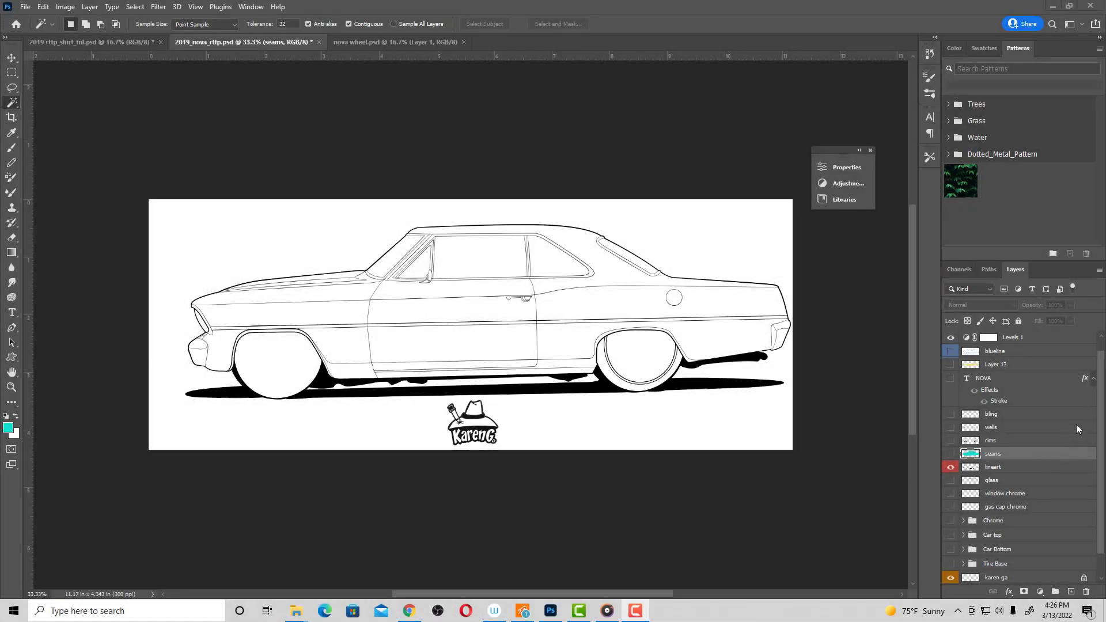
# Enlarge the Layers panel to list the full stack from Hue/Saturation 1 to Layer 1.
pyautogui.scroll(-1, 1076, 424)
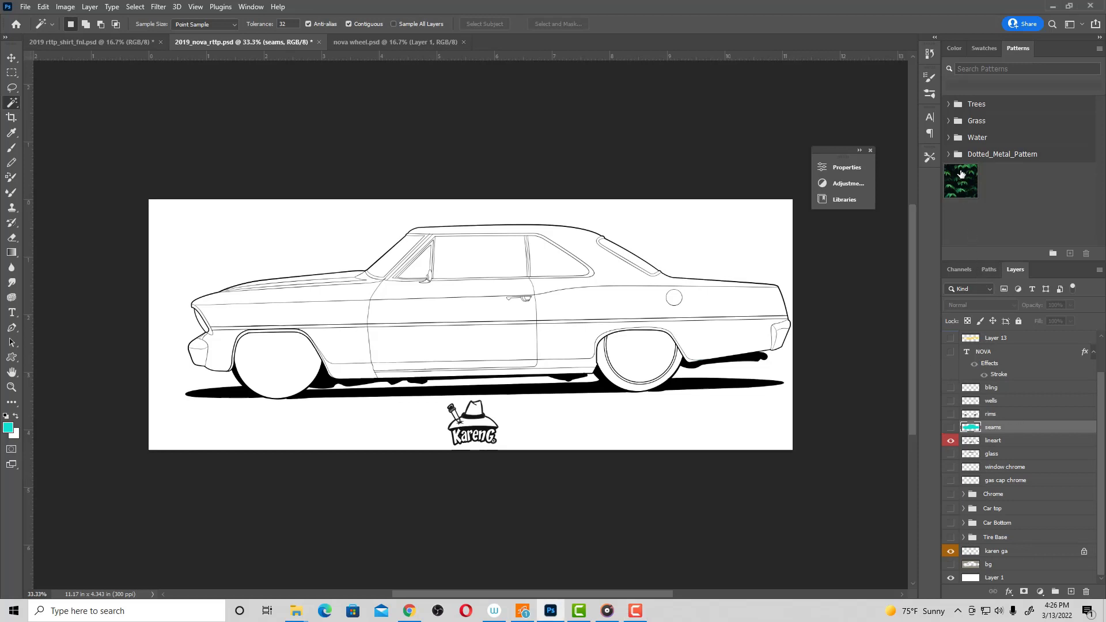
pyautogui.moveTo(1028, 263); pyautogui.dragTo(991, 170)
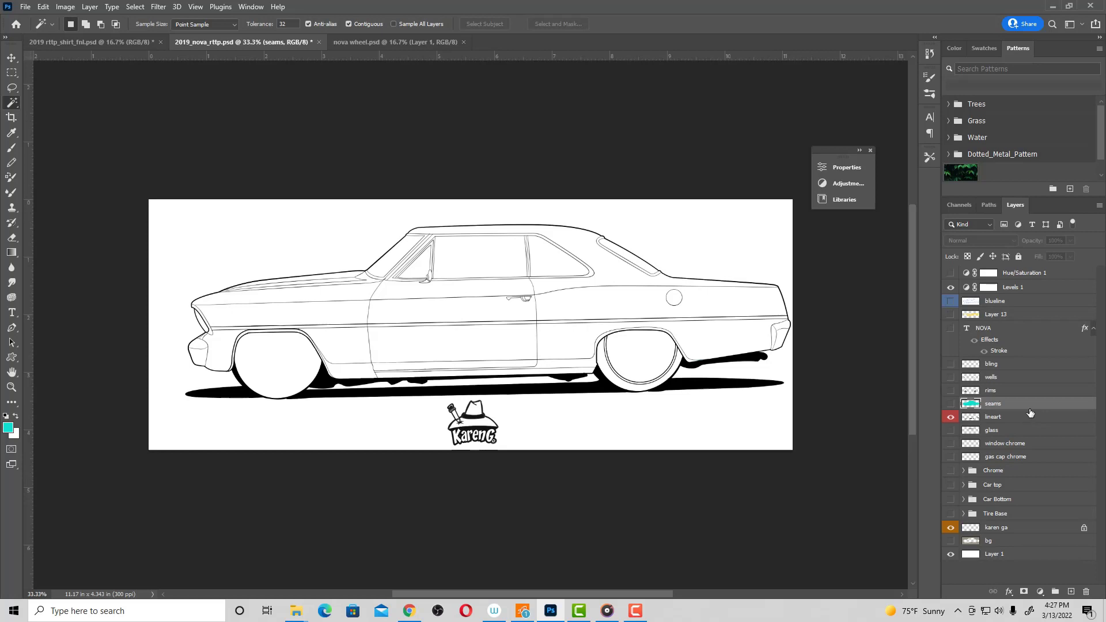
# Show the expanded Car top group with Layer 8 hidden, giving a dark grey roof, and select the top tone layer.
pyautogui.click(961, 489)
pyautogui.click(962, 486)
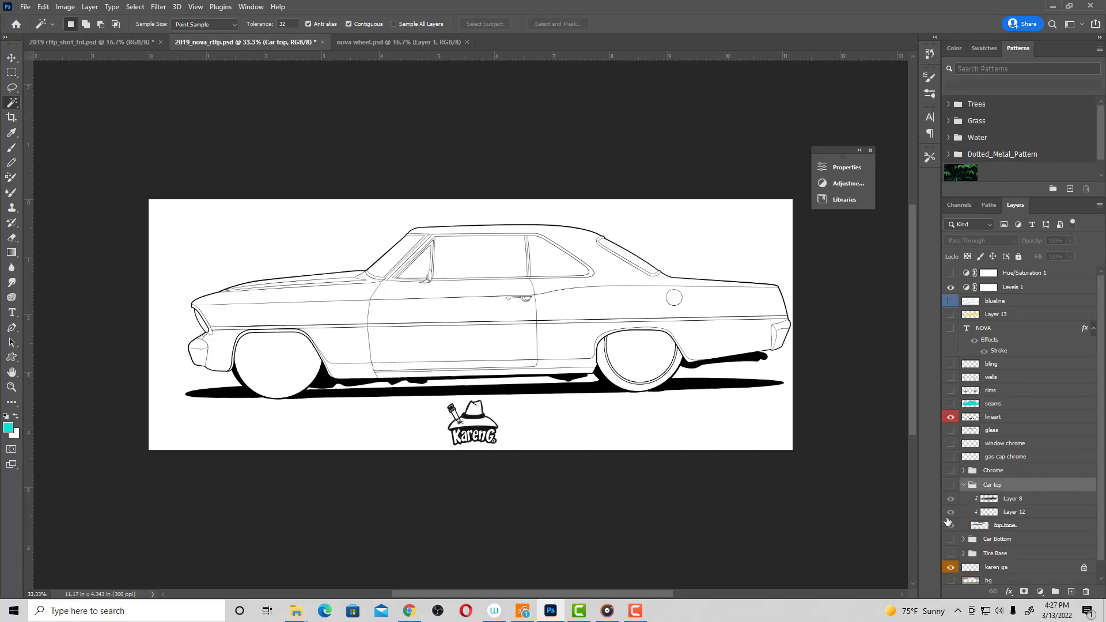
pyautogui.click(950, 499)
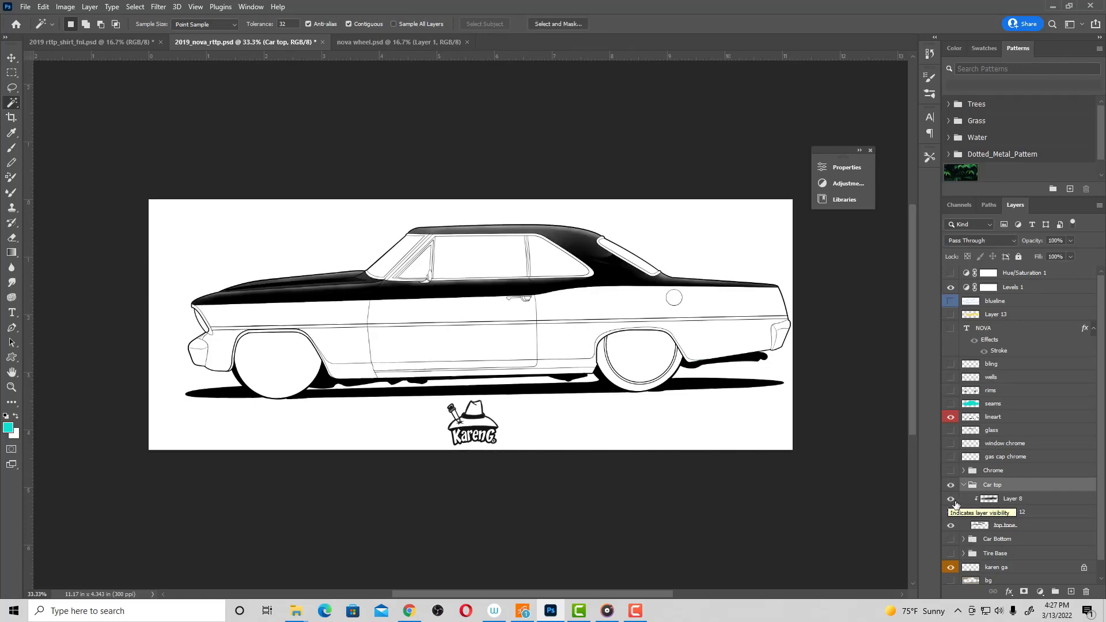
pyautogui.click(952, 500)
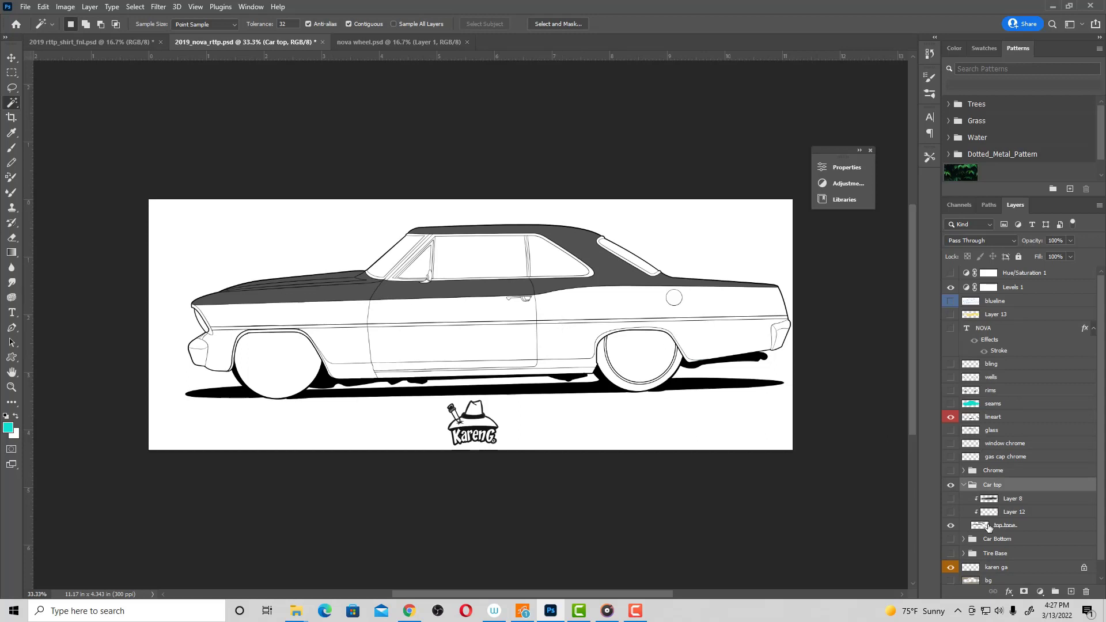
pyautogui.click(983, 533)
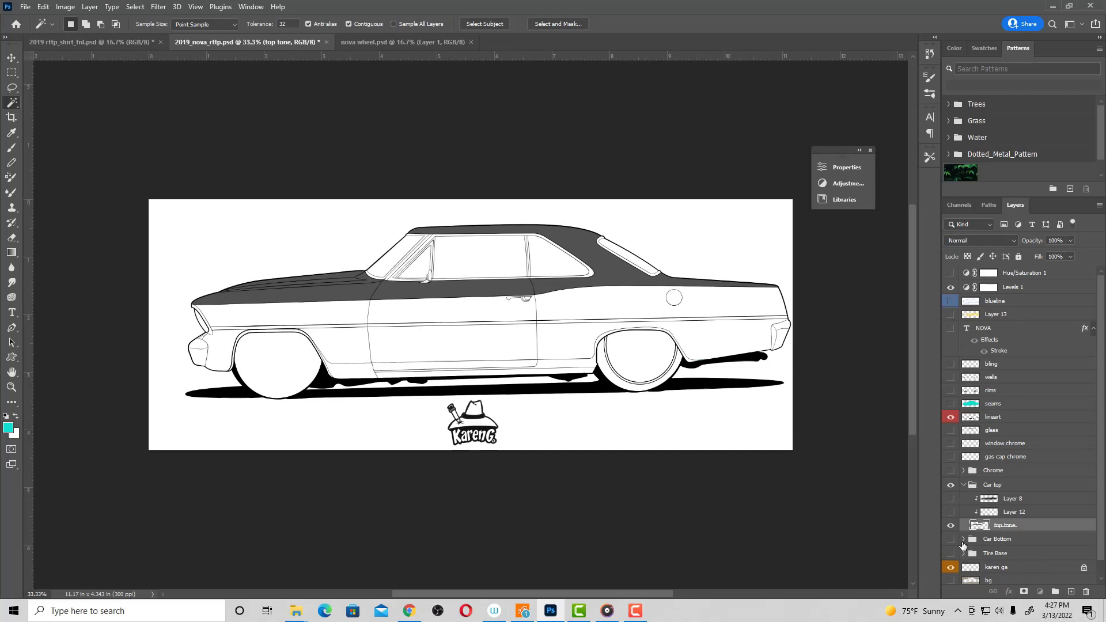
# Show the Car Bottom group with Layers 11, 9 and 5 hidden, leaving flat blue paint.
pyautogui.click(964, 539)
pyautogui.scroll(-3, 971, 540)
pyautogui.scroll(-1, 971, 539)
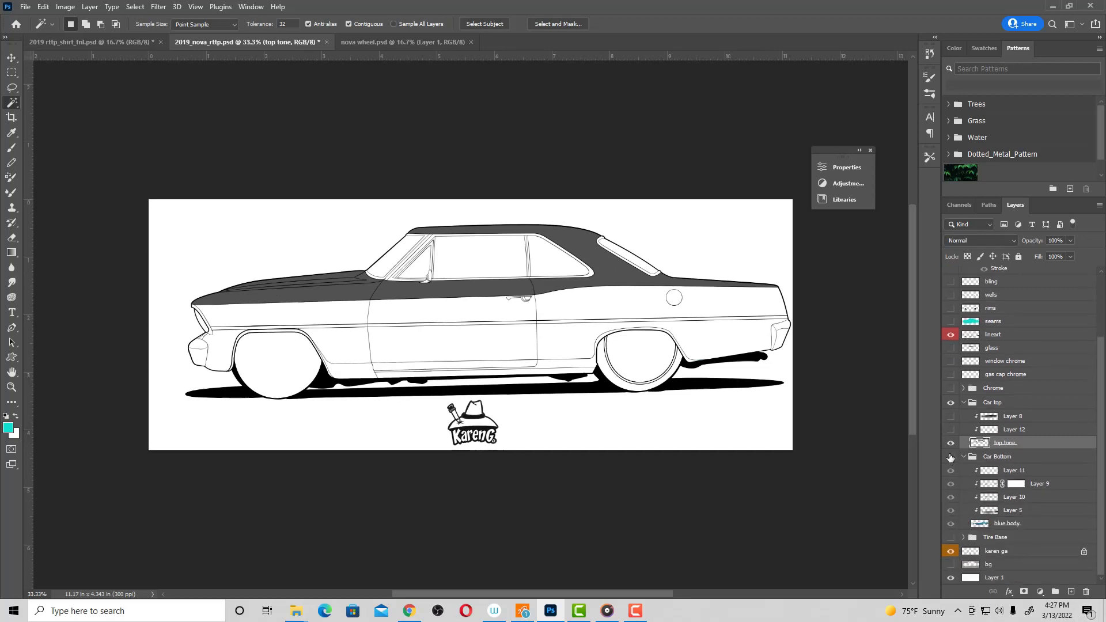
pyautogui.click(951, 456)
pyautogui.click(951, 484)
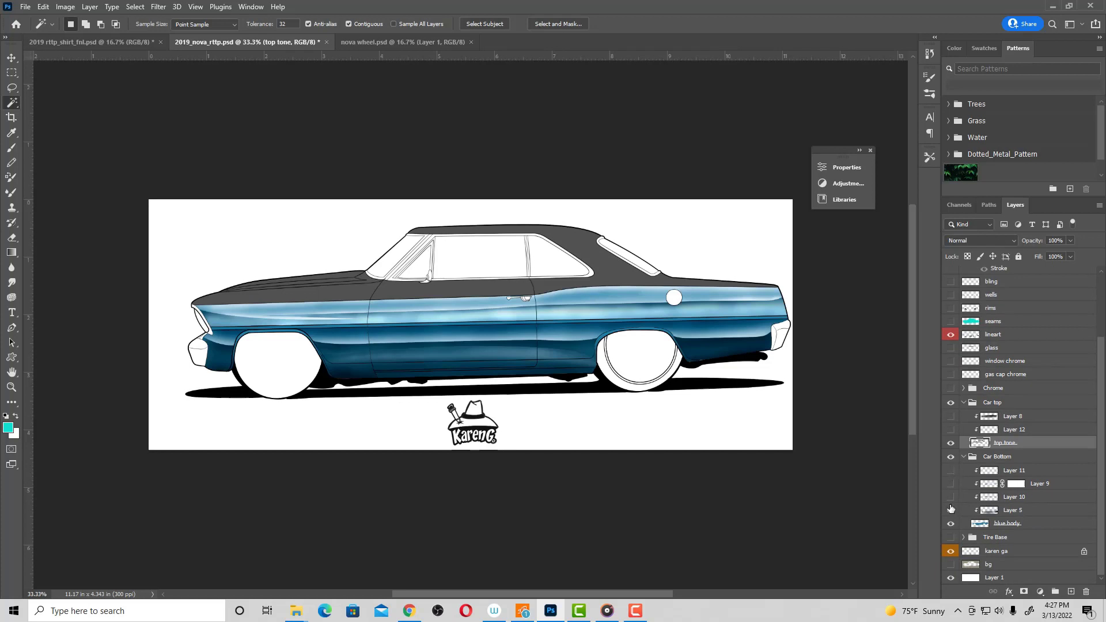
pyautogui.click(951, 510)
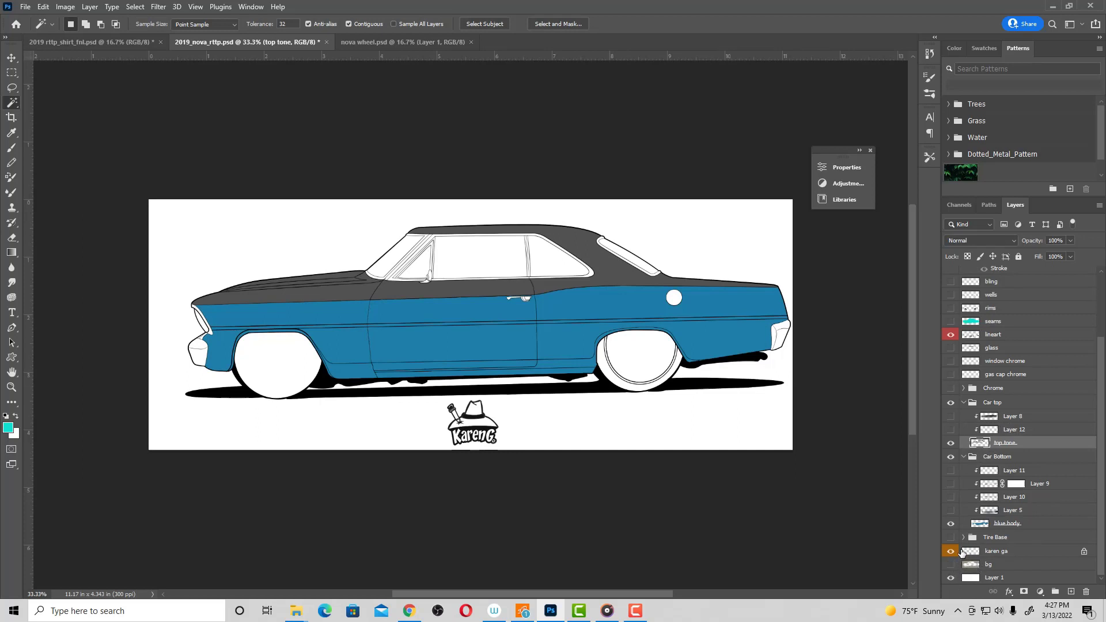
# Show the Tire Base group around the wheels with Layer 17 hidden.
pyautogui.click(950, 539)
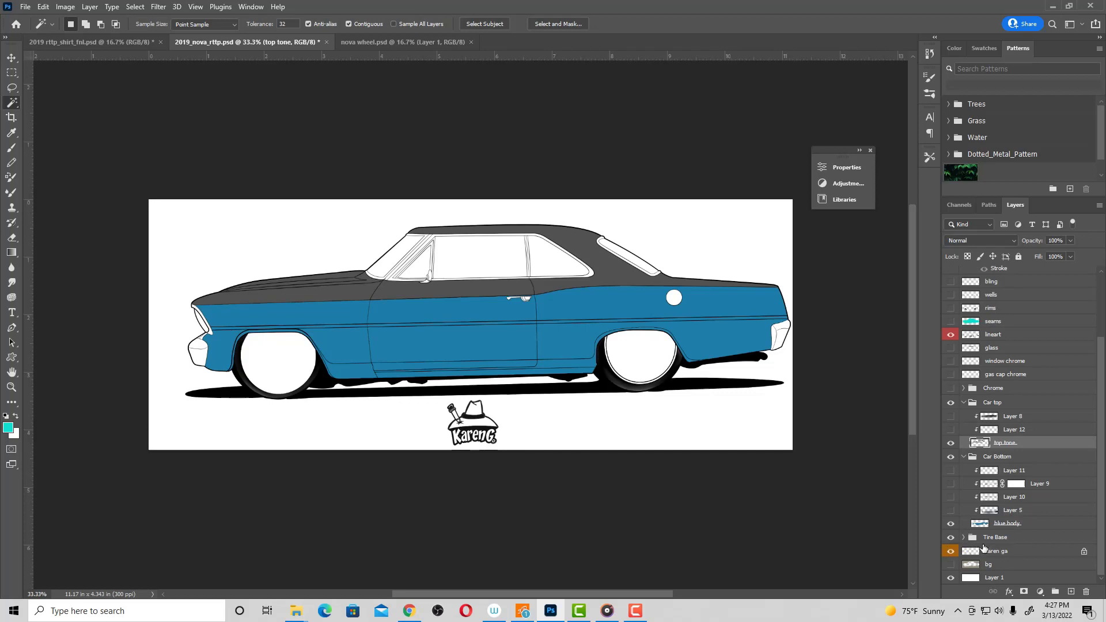
pyautogui.click(964, 537)
pyautogui.scroll(-1, 996, 523)
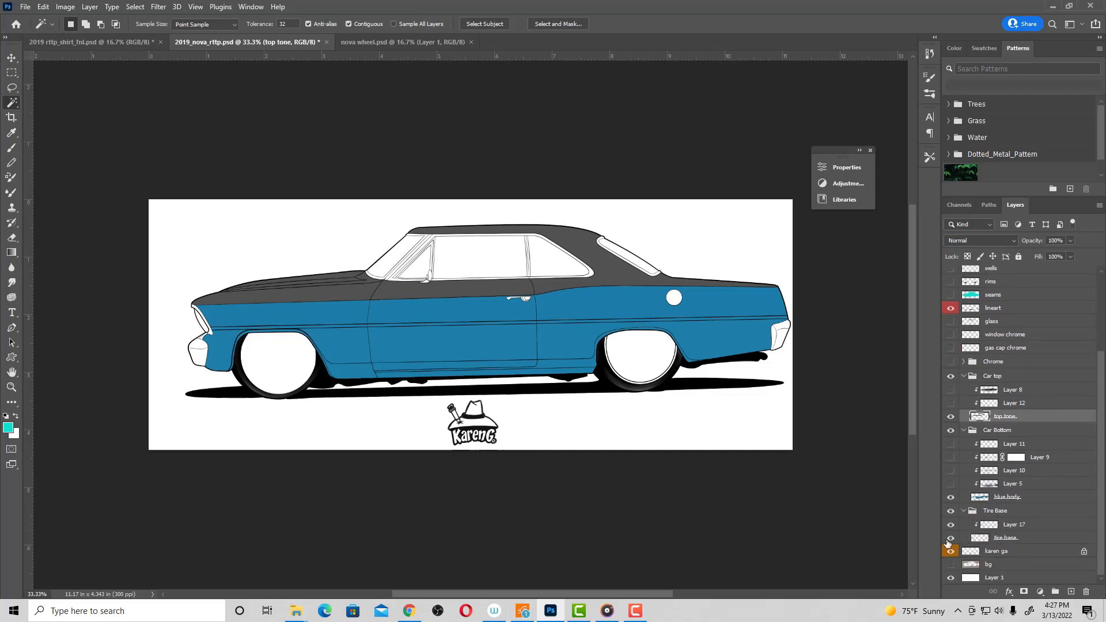
pyautogui.click(950, 524)
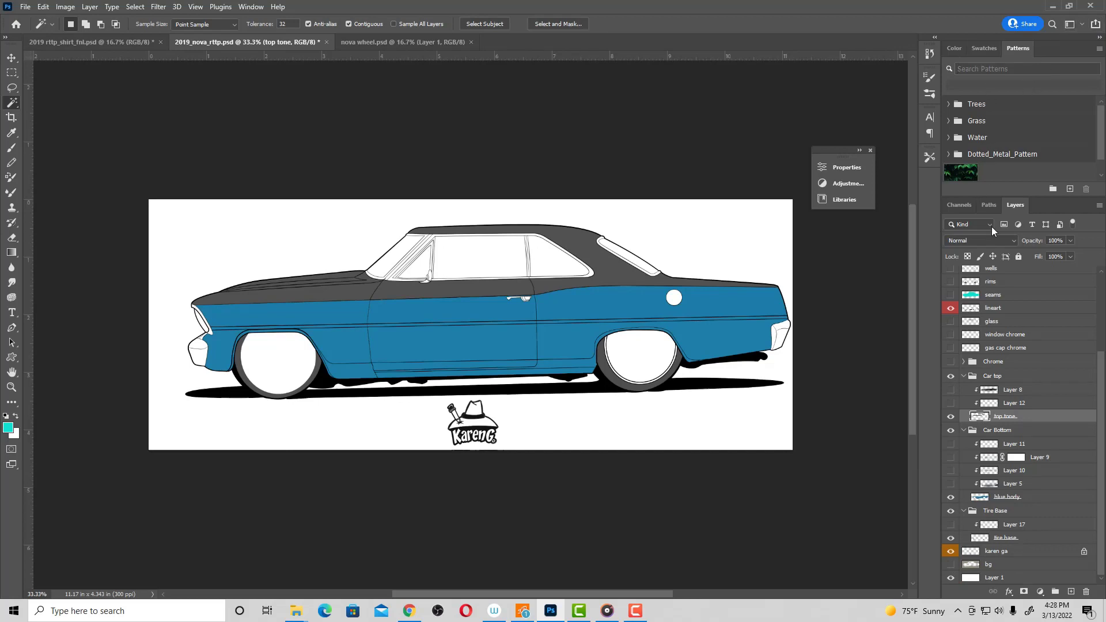
# Load the saved Alpha 1 car silhouette as a selection and return to the layer stack.
pyautogui.click(953, 206)
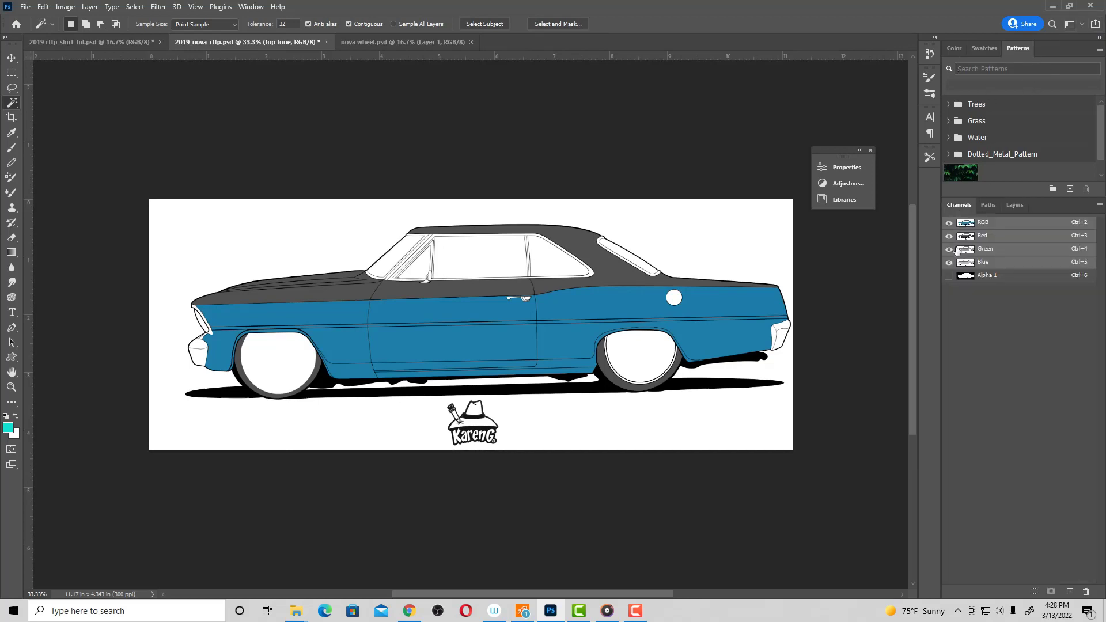
pyautogui.keyDown('ctrl'); pyautogui.click(968, 276); pyautogui.keyUp('ctrl')
pyautogui.click(1015, 205)
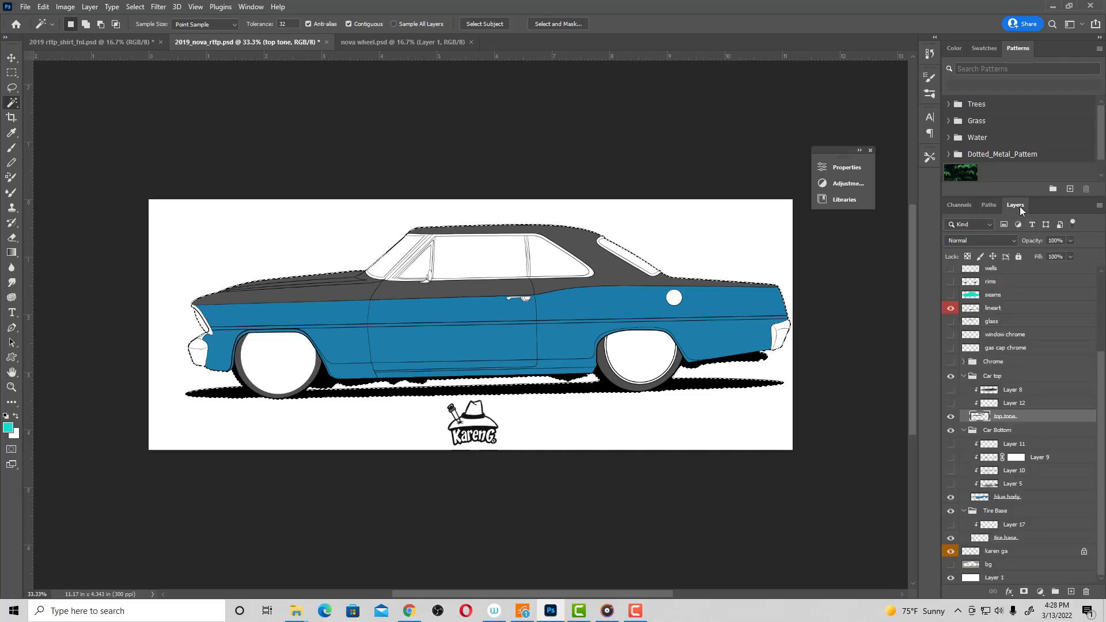
# Add a new layer above bg and set the foreground colour to a muted grey.
pyautogui.click(1014, 567)
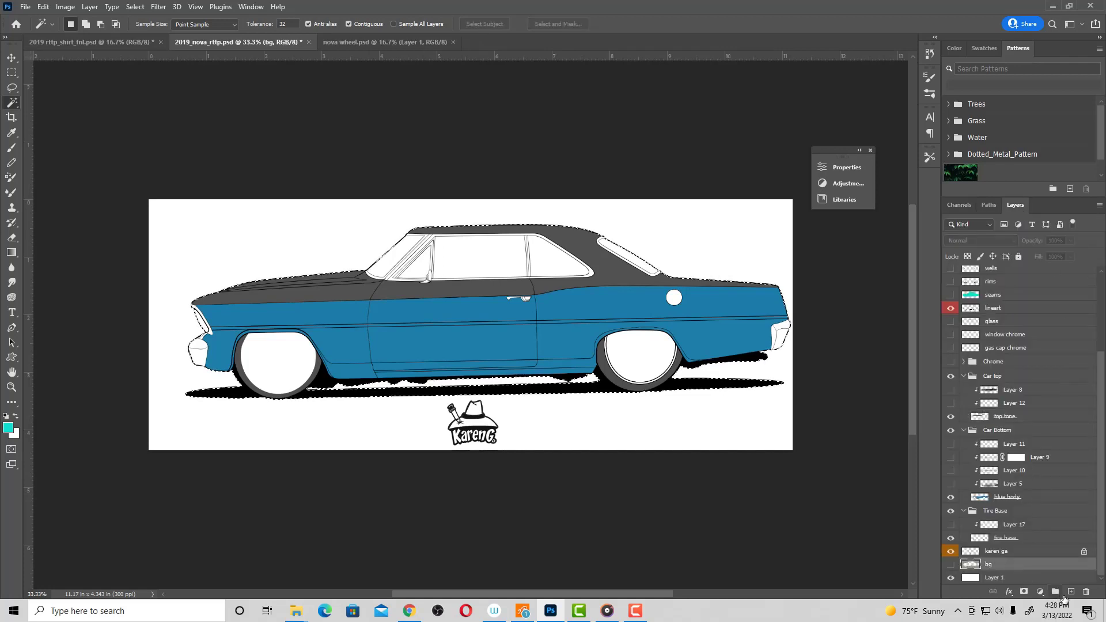
pyautogui.click(1071, 592)
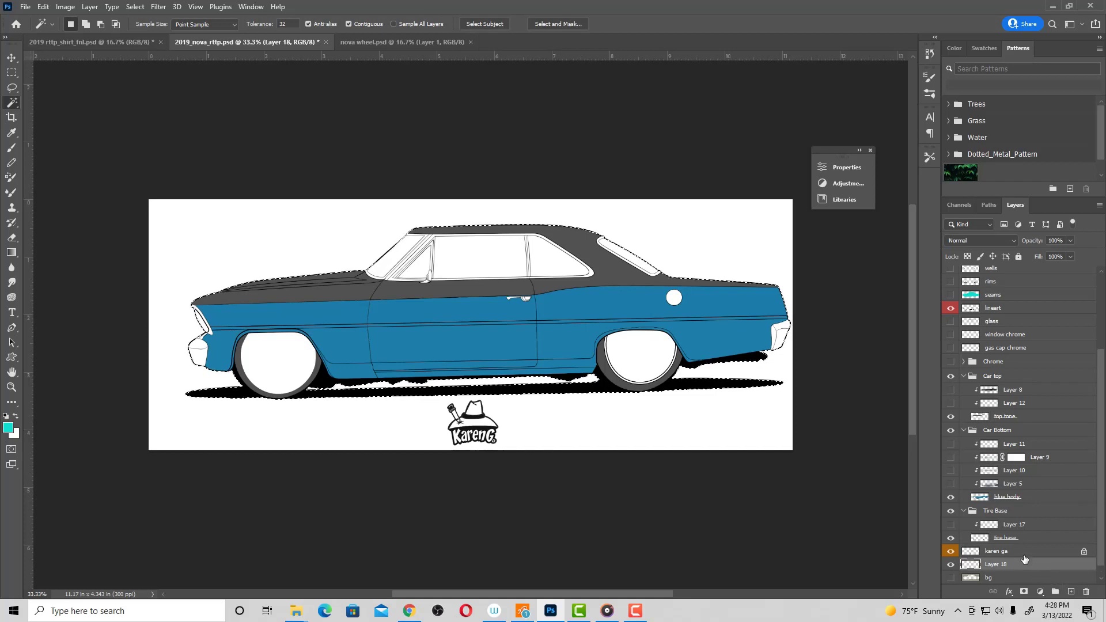
pyautogui.click(8, 428)
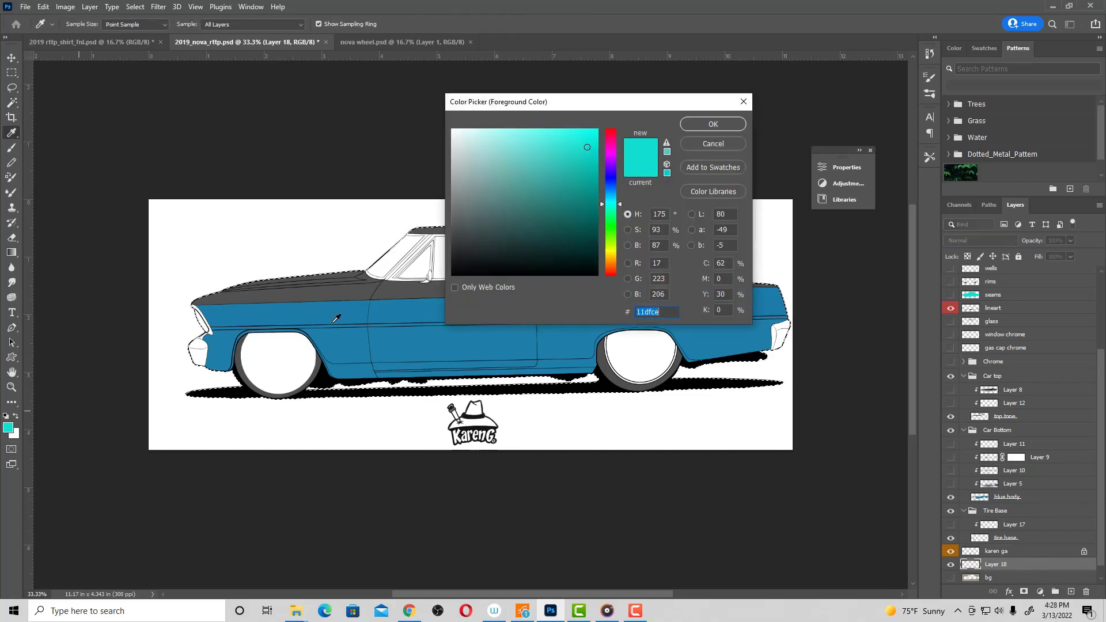
pyautogui.click(613, 256)
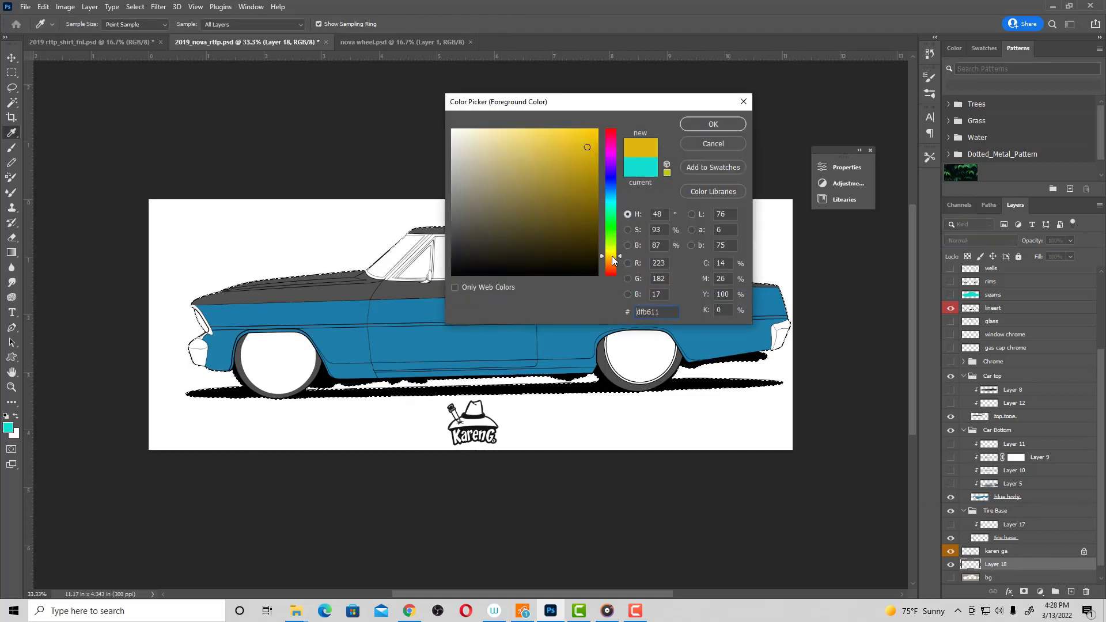
pyautogui.moveTo(611, 256)
pyautogui.mouseDown()
pyautogui.moveTo(503, 247)
pyautogui.moveTo(452, 201)
pyautogui.mouseUp()
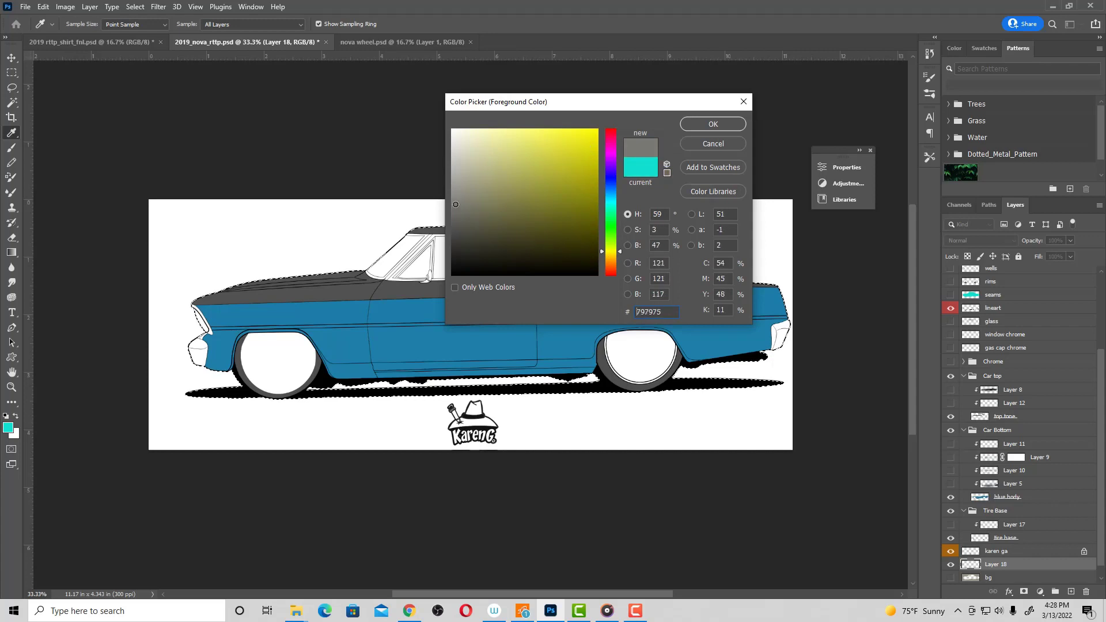
pyautogui.click(714, 124)
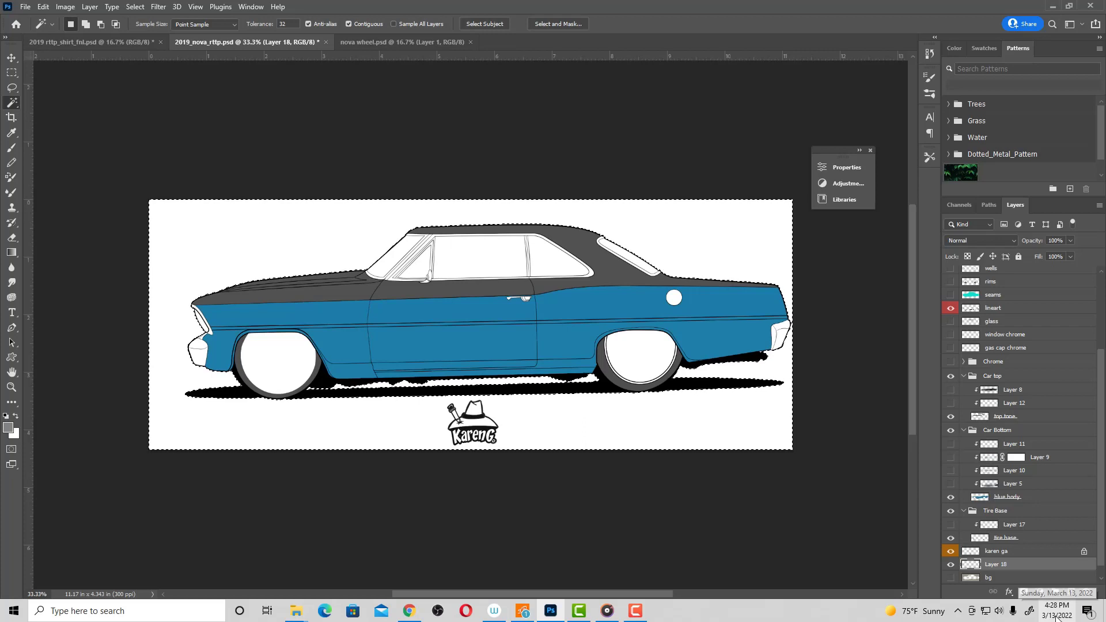
# Fill the area around the car with grey, deselect, then delete that trial Layer 18.
pyautogui.hotkey('ctrl', 'shift', 'i')
pyautogui.hotkey('alt', 'BackSpace')
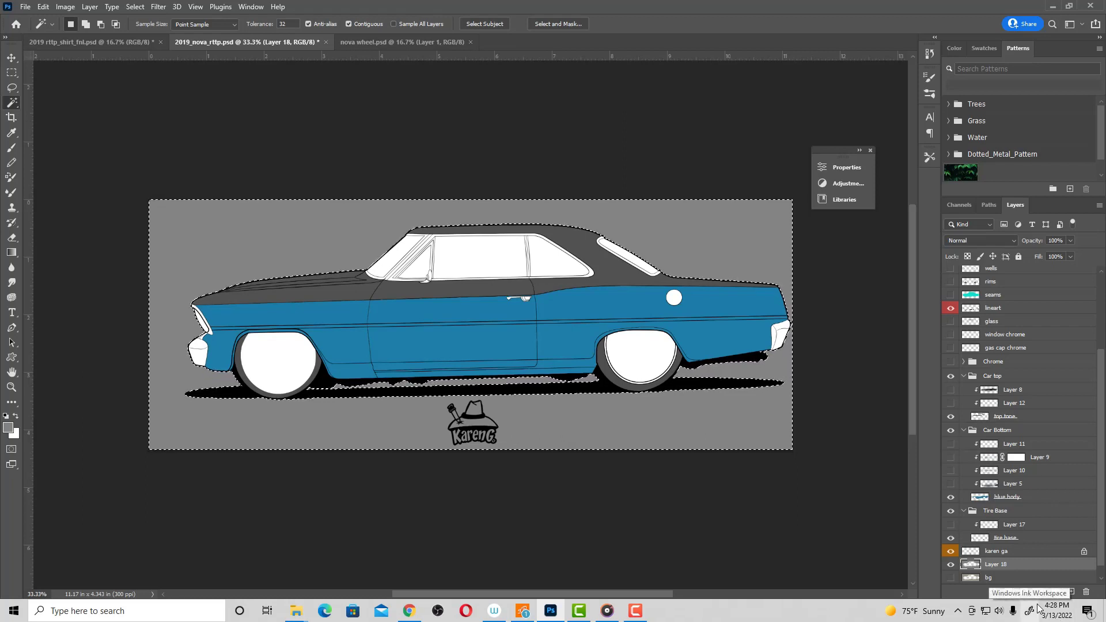
pyautogui.hotkey('ctrl', 'd')
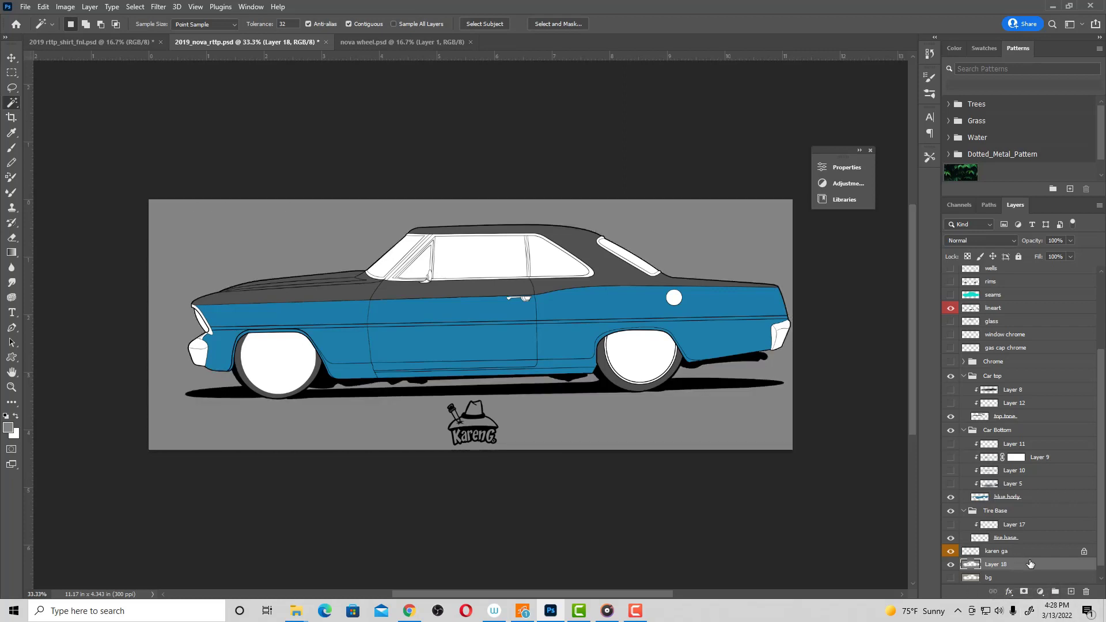
pyautogui.moveTo(1034, 566); pyautogui.dragTo(1087, 594)
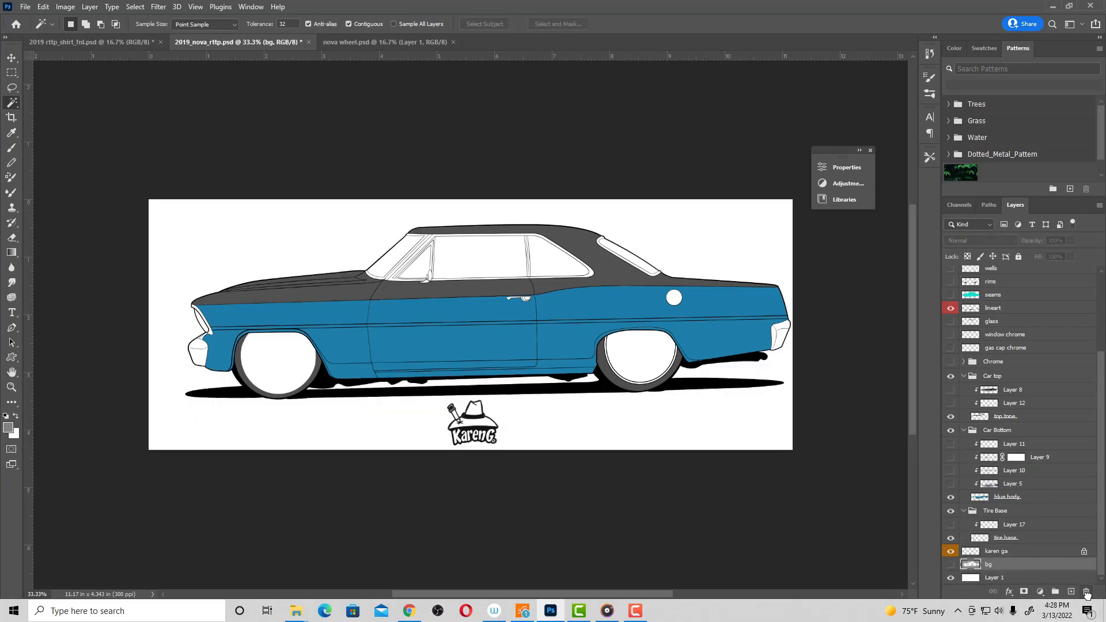
# Show the beige bg layer and Layer 17's darker tire shading.
pyautogui.click(950, 564)
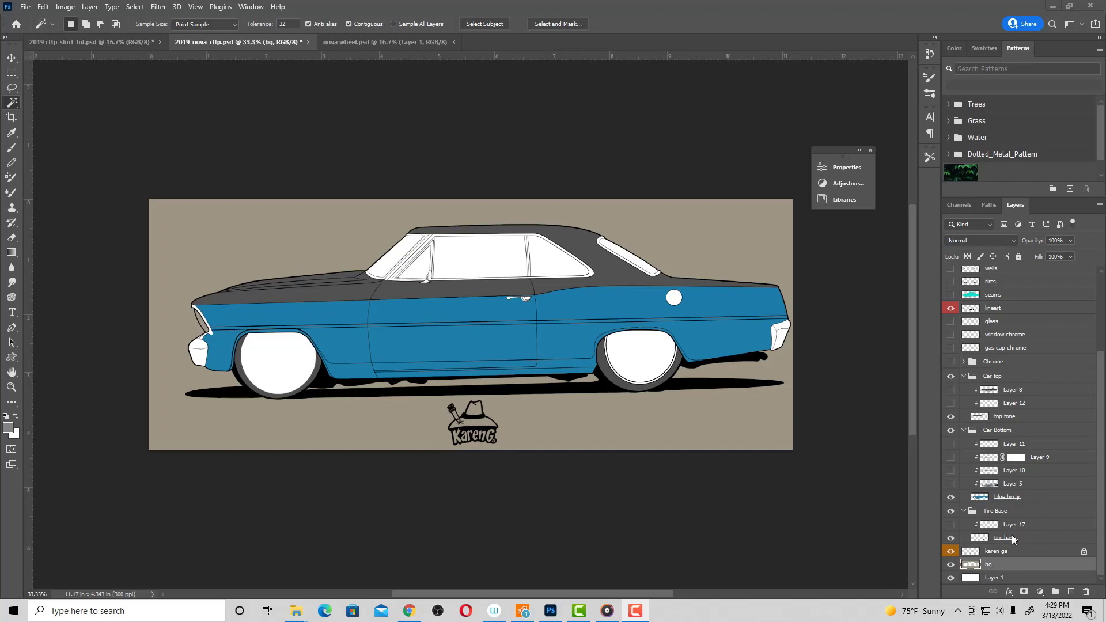
pyautogui.click(952, 525)
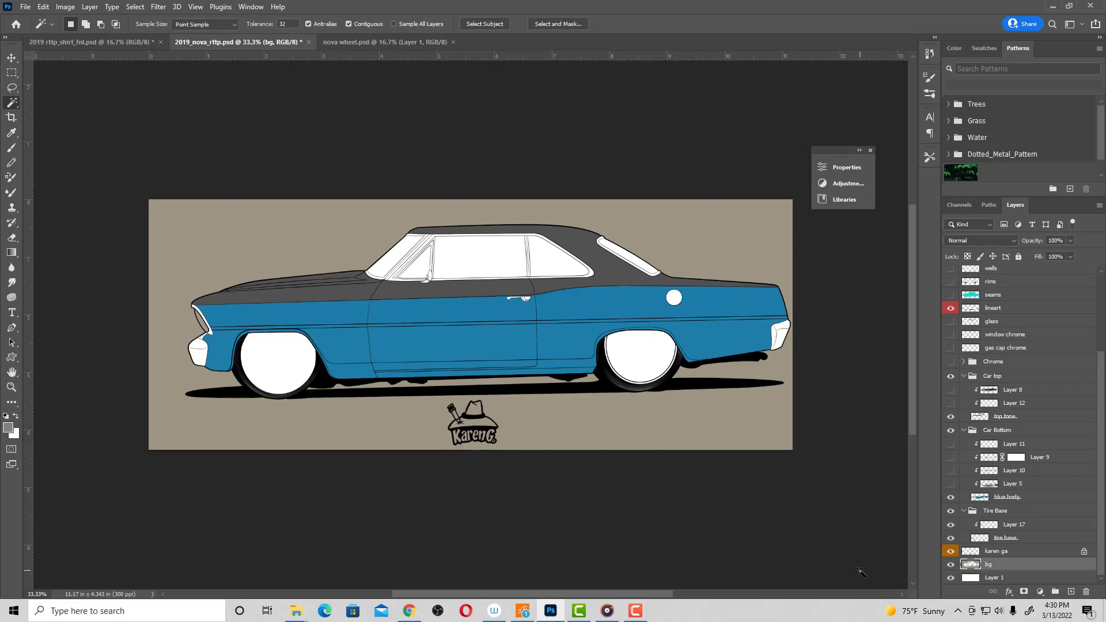
pyautogui.hotkey('ctrl', '+')
pyautogui.hotkey('ctrl', '+')
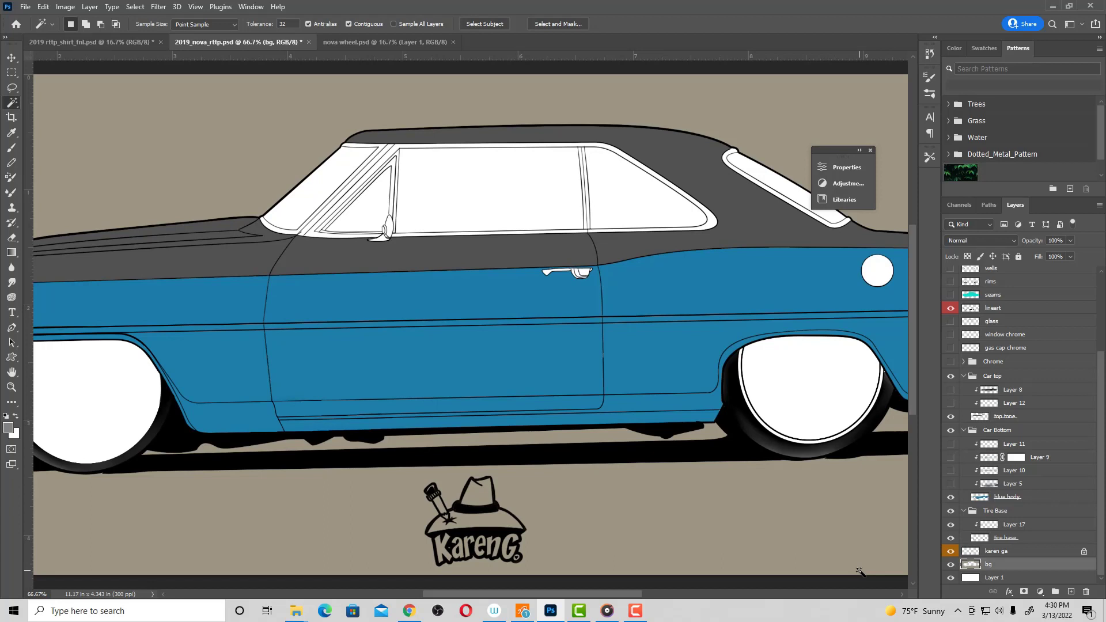
pyautogui.hotkey('ctrl', '-')
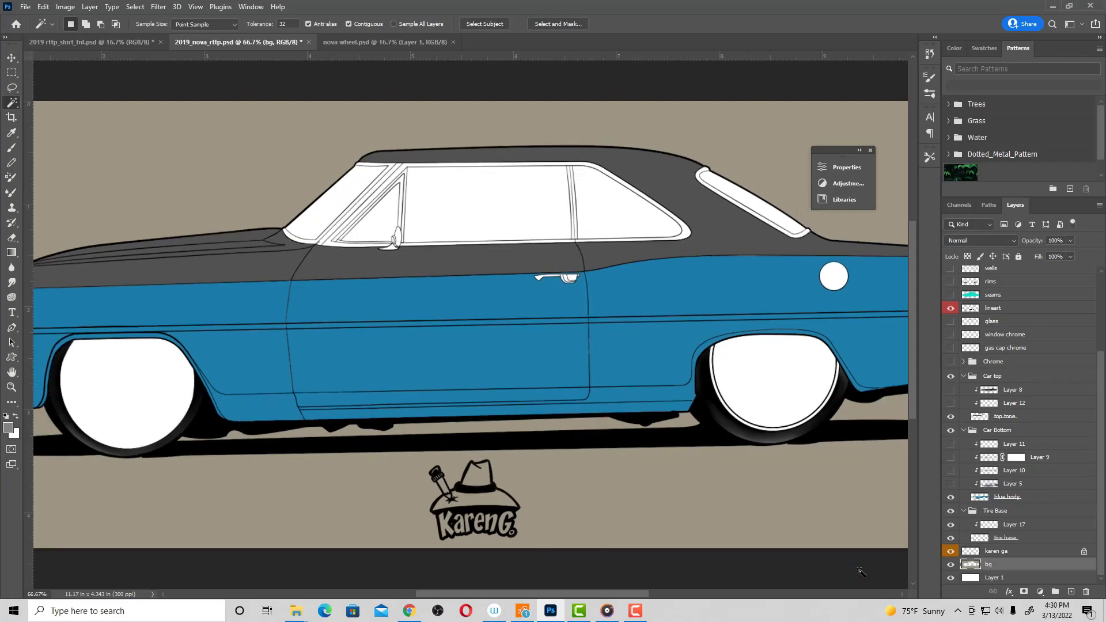
pyautogui.hotkey('ctrl', '-')
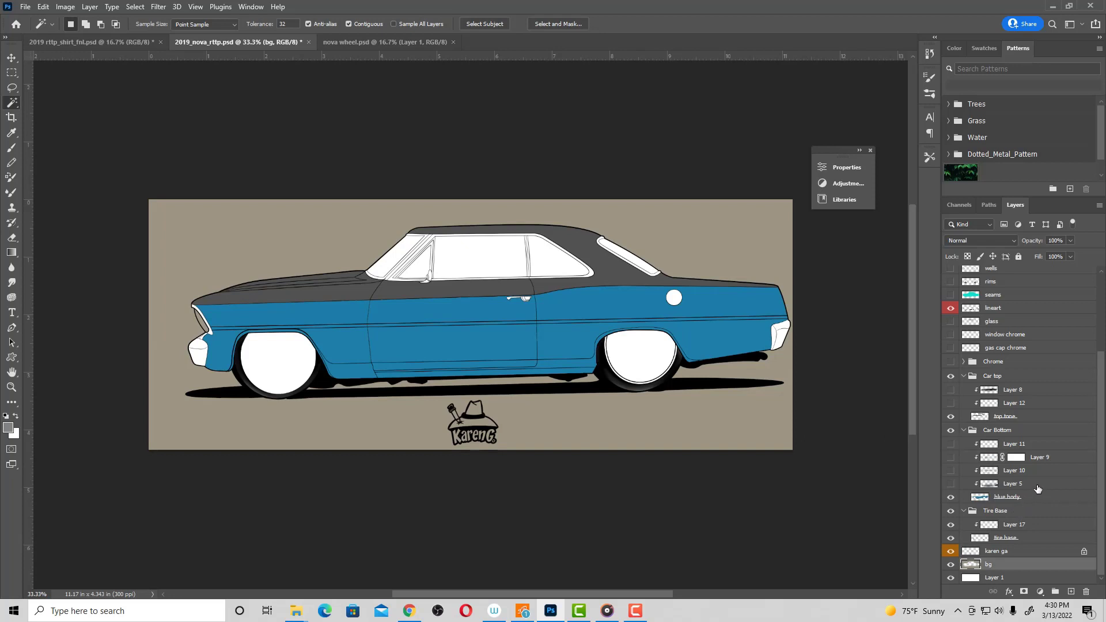
# Show the dark body shading and bright highlight layers inside Car Bottom.
pyautogui.click(1036, 432)
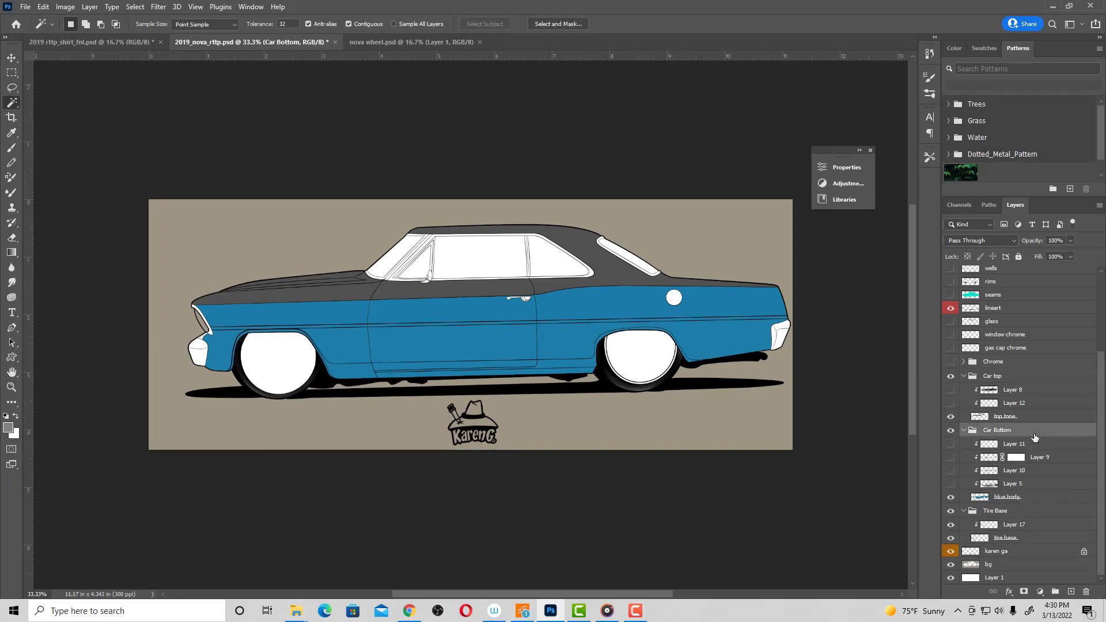
pyautogui.click(951, 484)
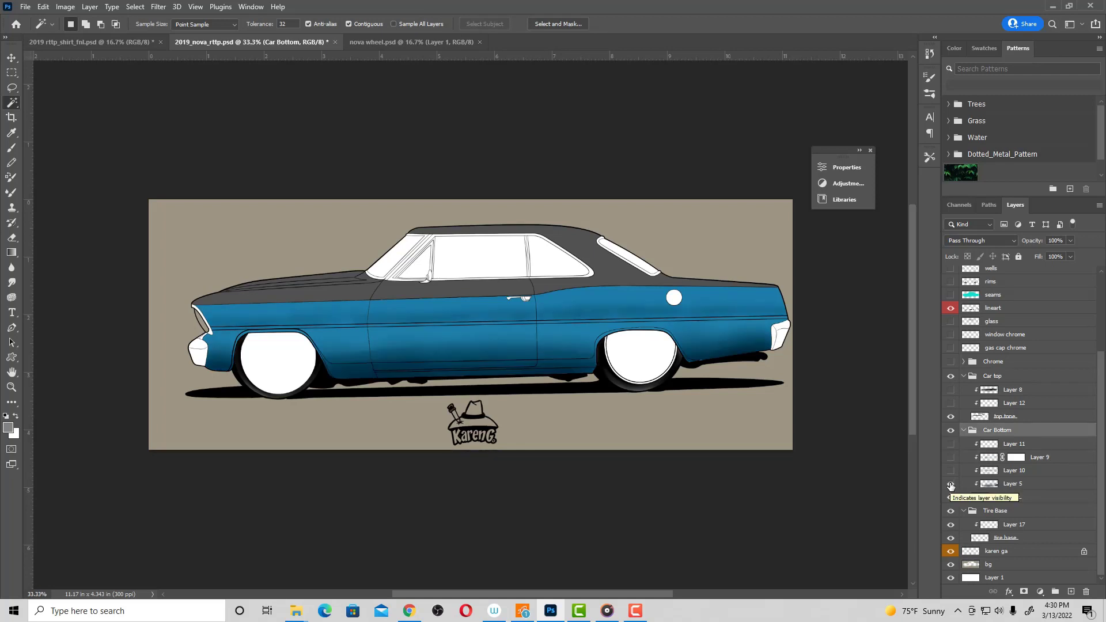
pyautogui.click(950, 470)
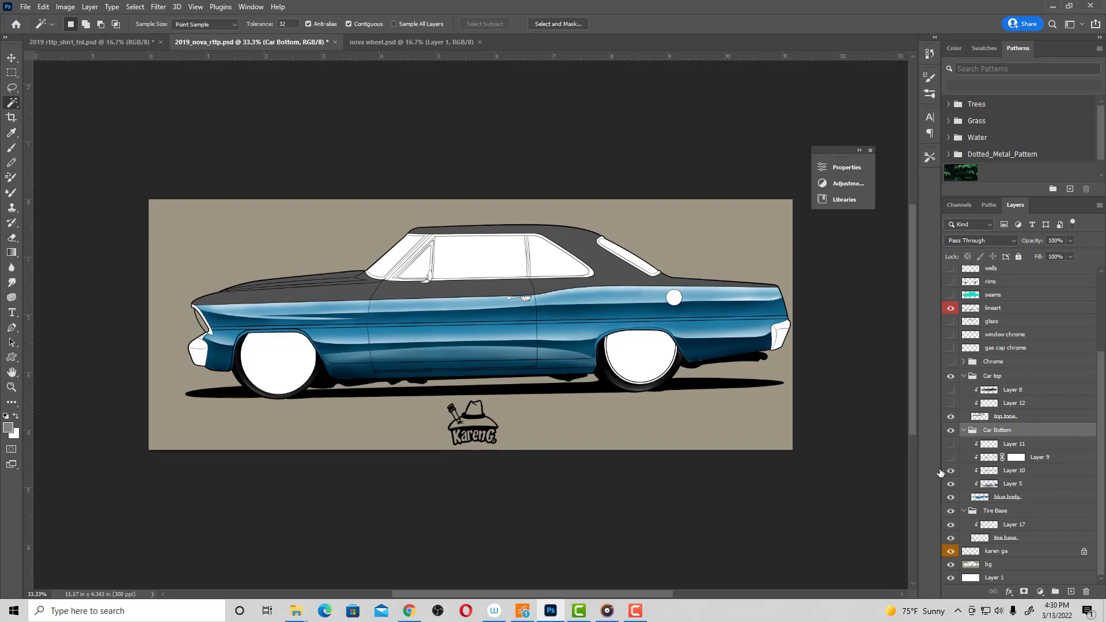
# Display the Path 2 outline over the zoomed-in car, then return to Layers.
pyautogui.click(248, 6)
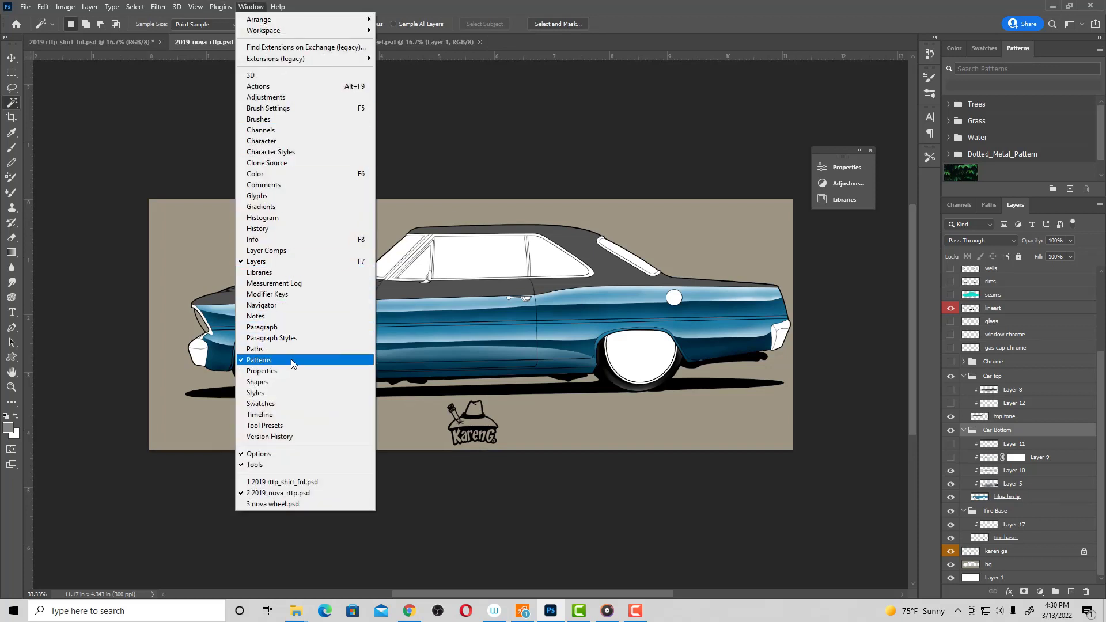
pyautogui.click(285, 349)
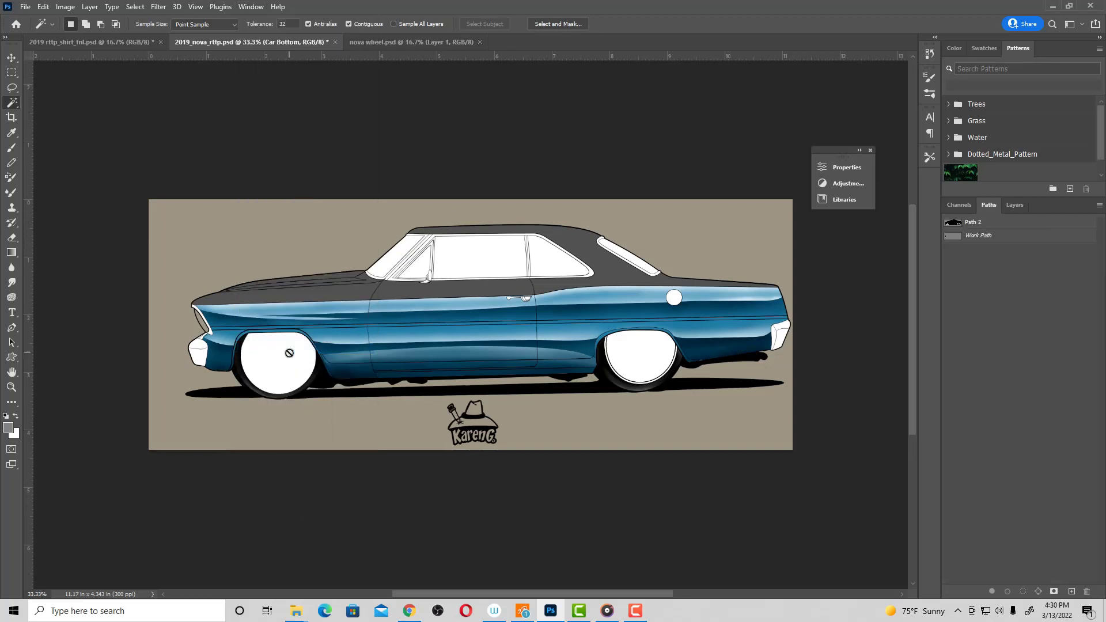
pyautogui.click(1003, 226)
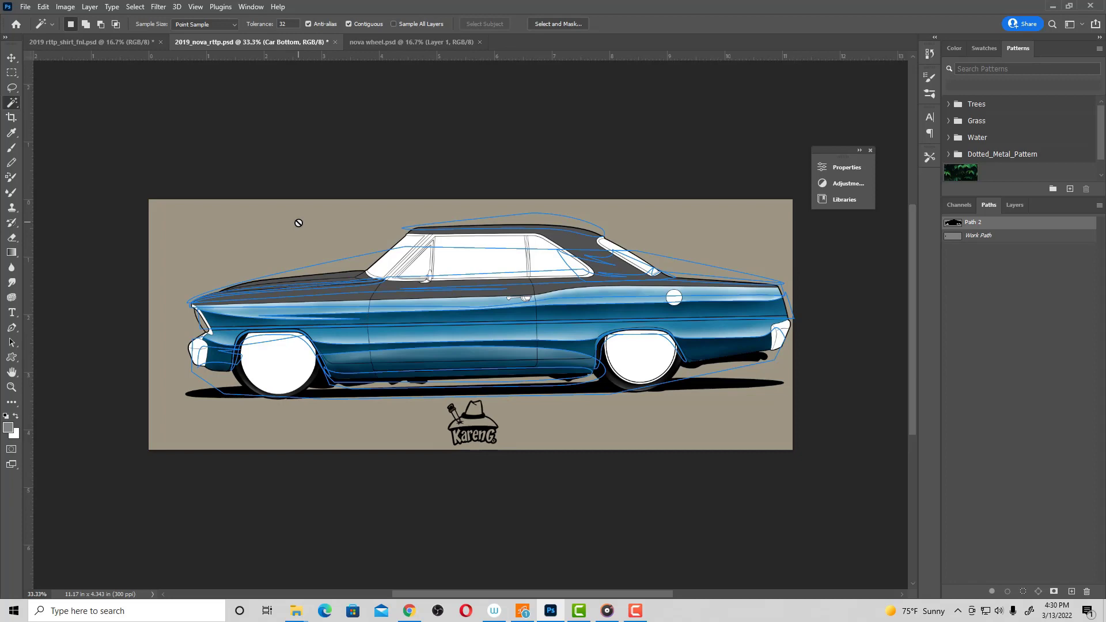
pyautogui.hotkey('ctrl', '+')
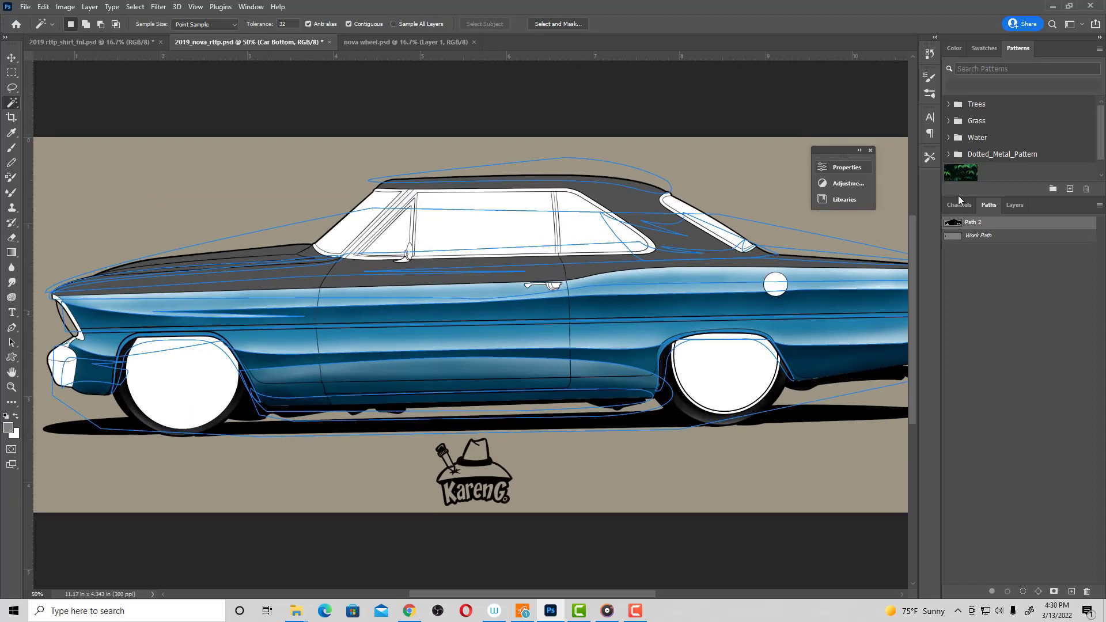
pyautogui.click(1013, 209)
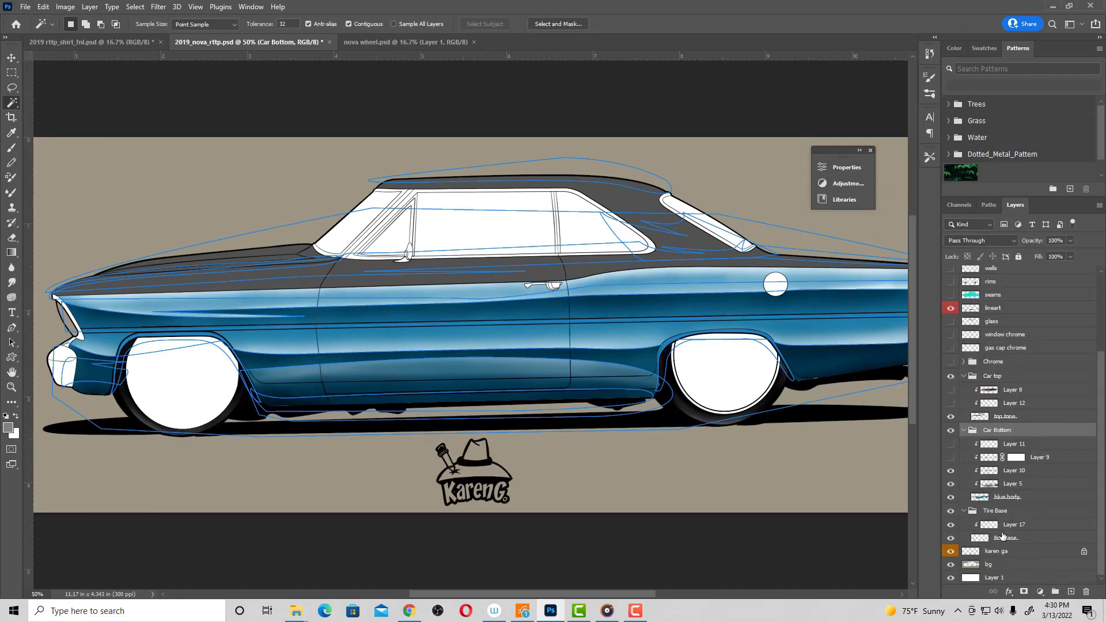
# Compare the body with shading, highlights and blue colour toggled off, then restore them and show Layer 9 highlights.
pyautogui.click(951, 484)
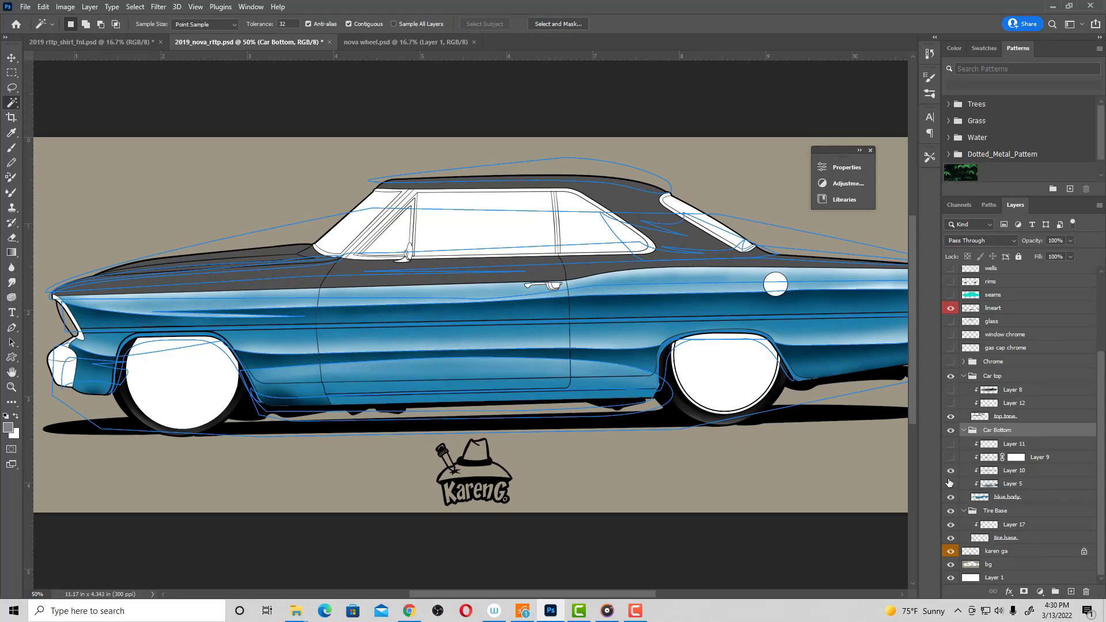
pyautogui.click(951, 471)
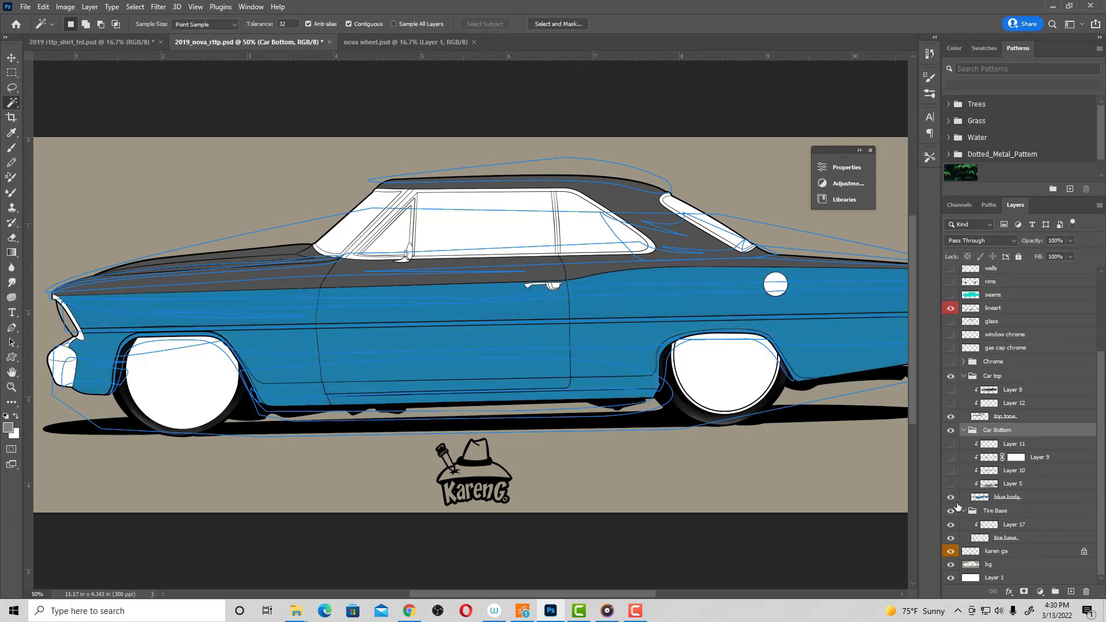
pyautogui.click(951, 498)
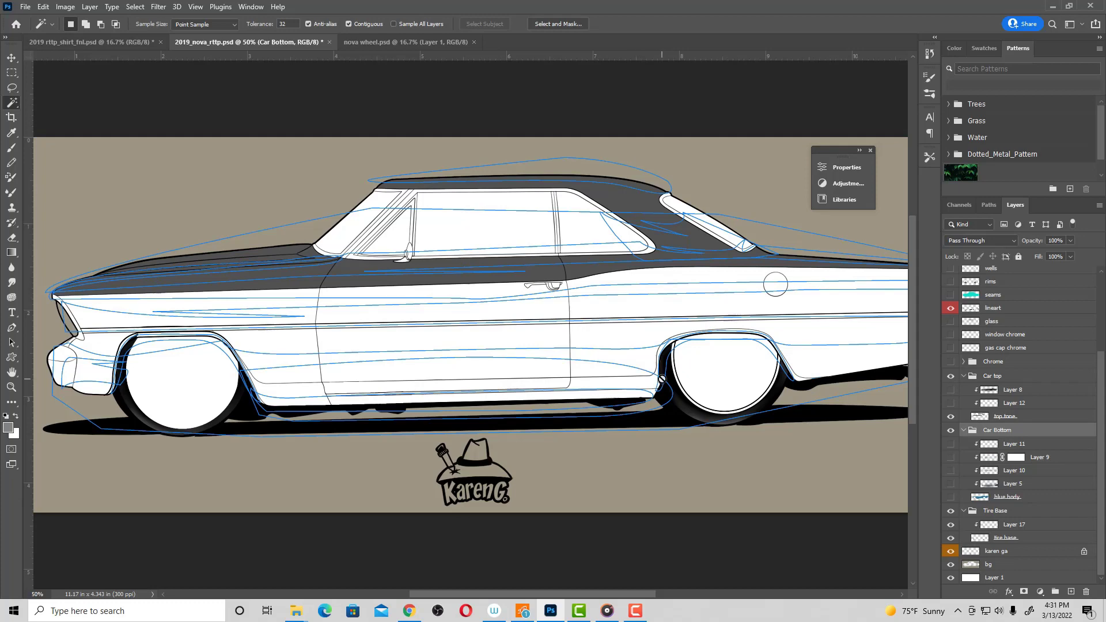
pyautogui.click(950, 496)
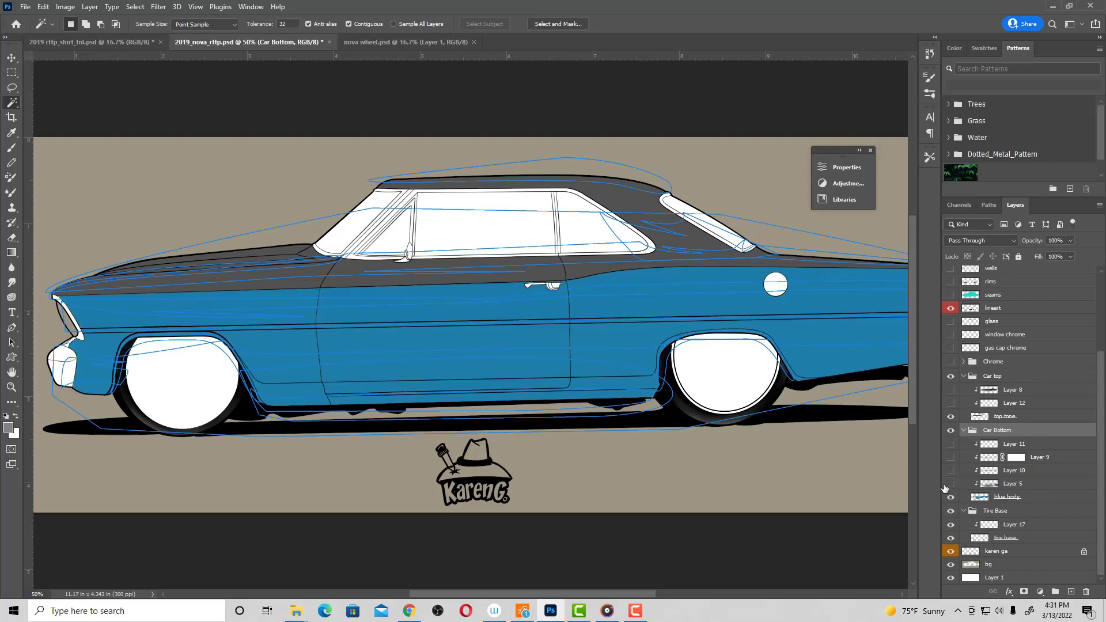
pyautogui.click(950, 484)
pyautogui.click(950, 471)
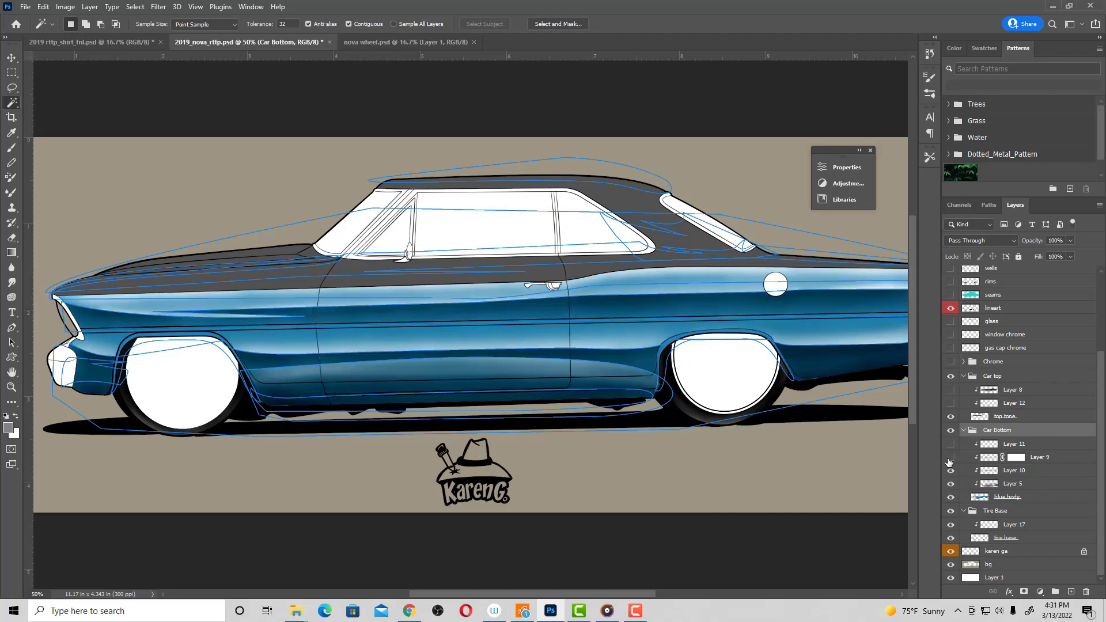
pyautogui.hotkey('ctrl', '-')
pyautogui.hotkey('ctrl', '-')
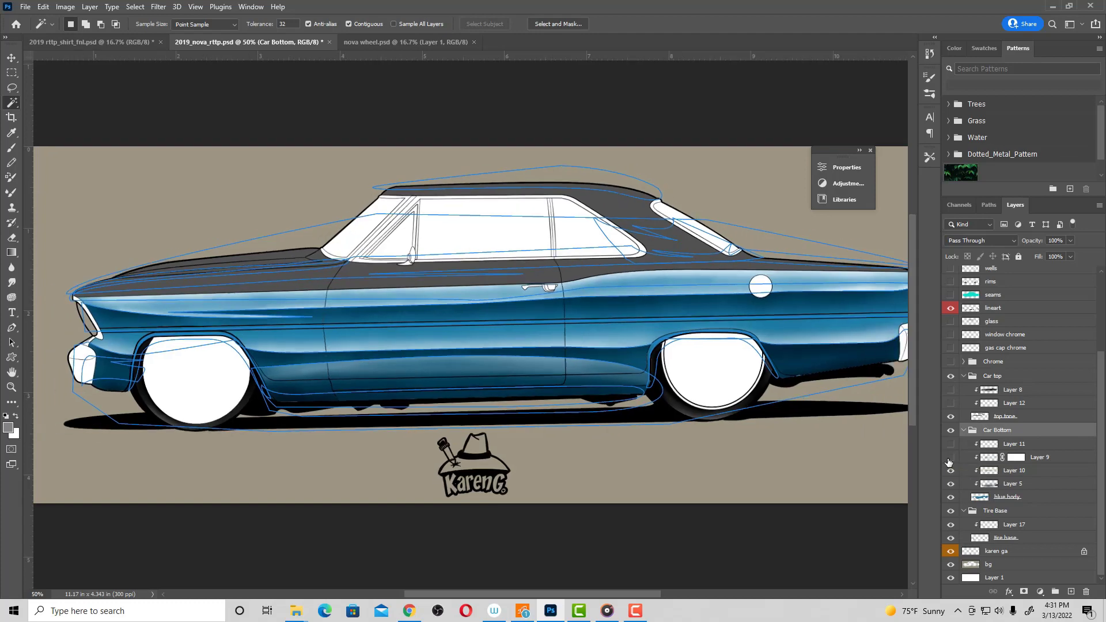
pyautogui.hotkey('ctrl', '+')
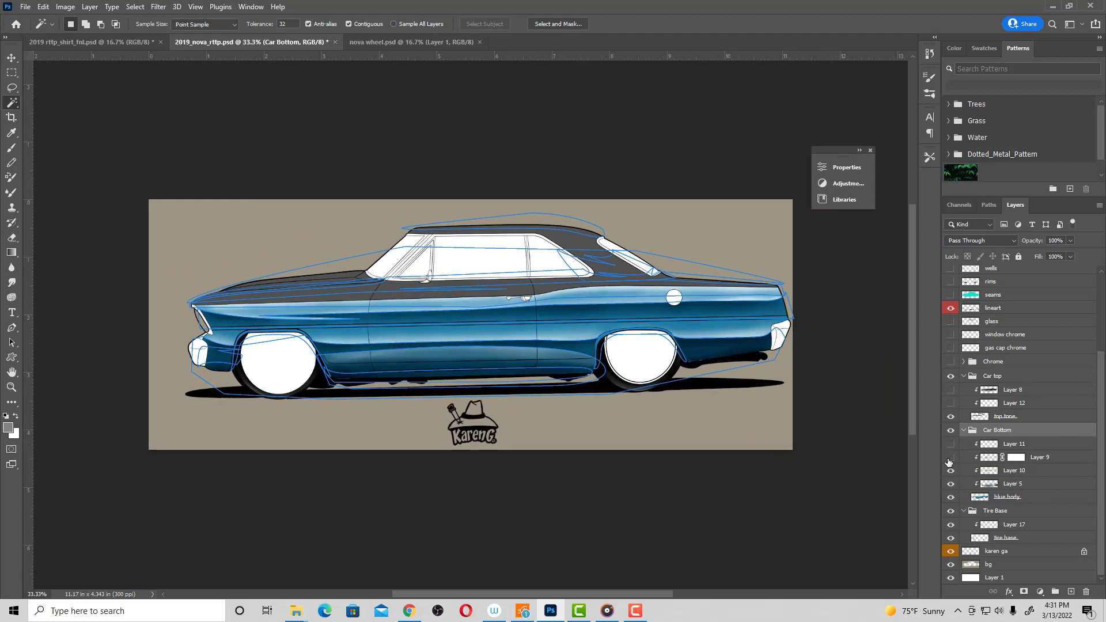
pyautogui.hotkey('ctrl', '+')
pyautogui.hotkey('ctrl', '-')
pyautogui.click(950, 457)
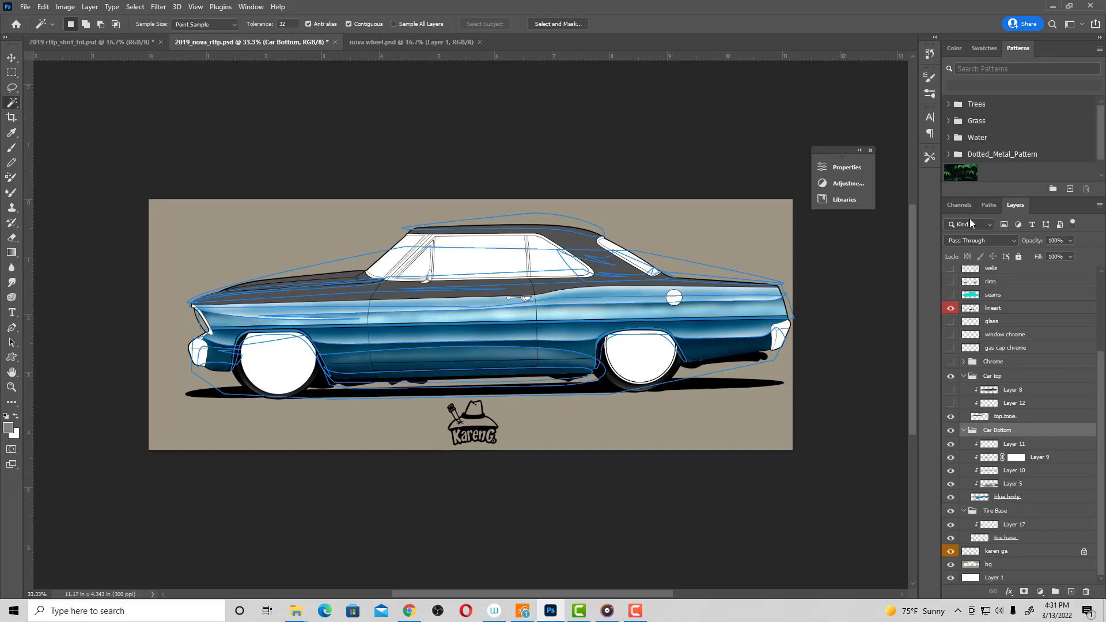
# Hide the Path 2 outline and show the black top tone and Chrome group layers.
pyautogui.click(984, 206)
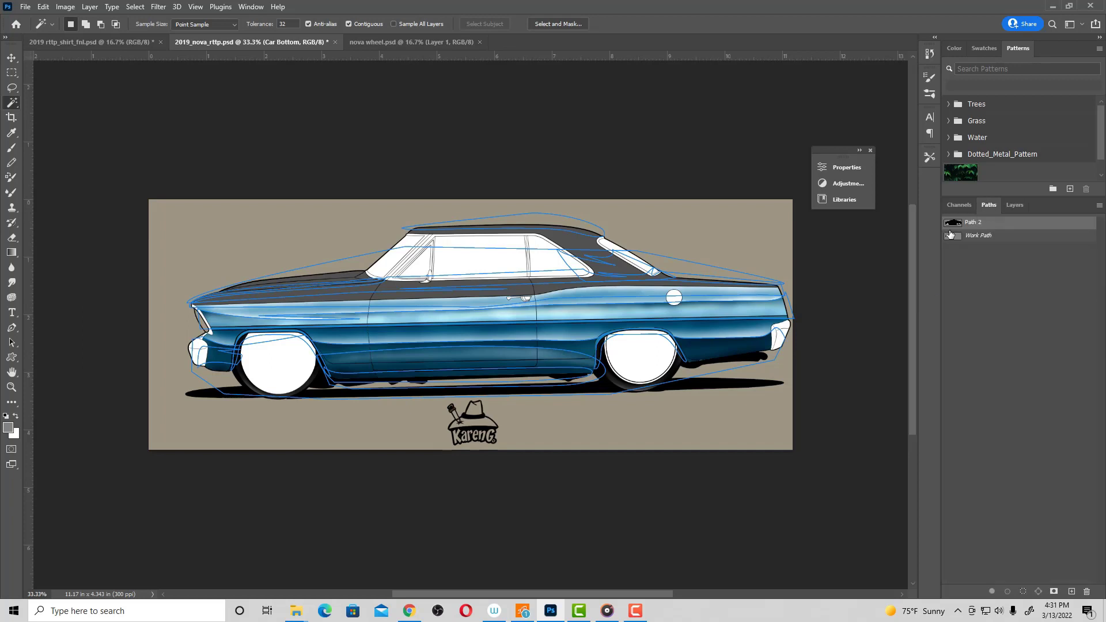
pyautogui.click(1011, 271)
pyautogui.click(1016, 205)
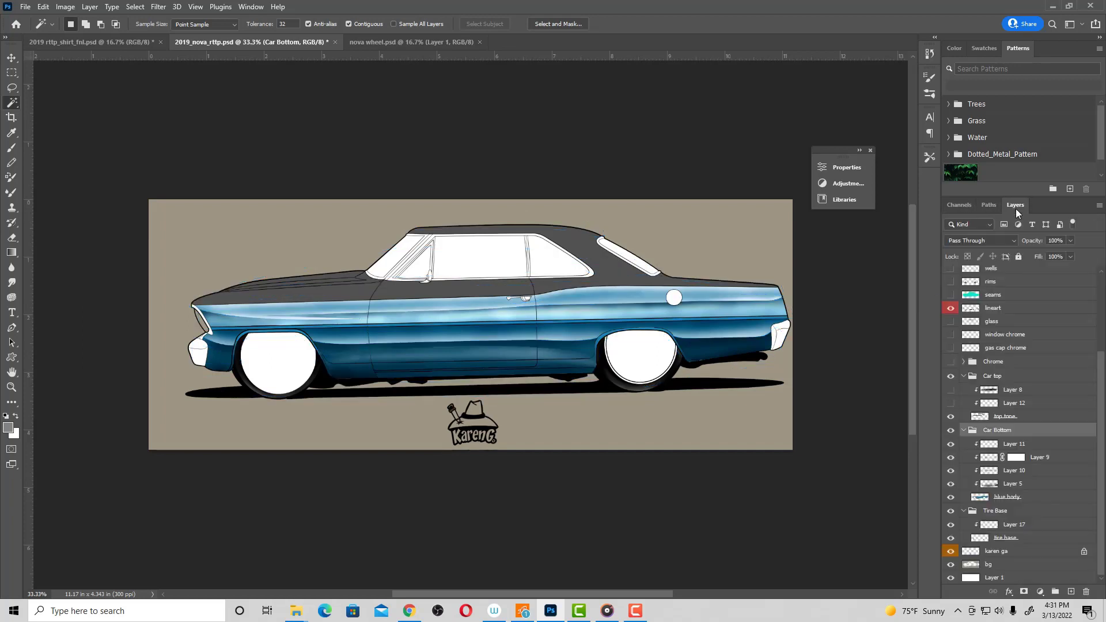
pyautogui.click(950, 404)
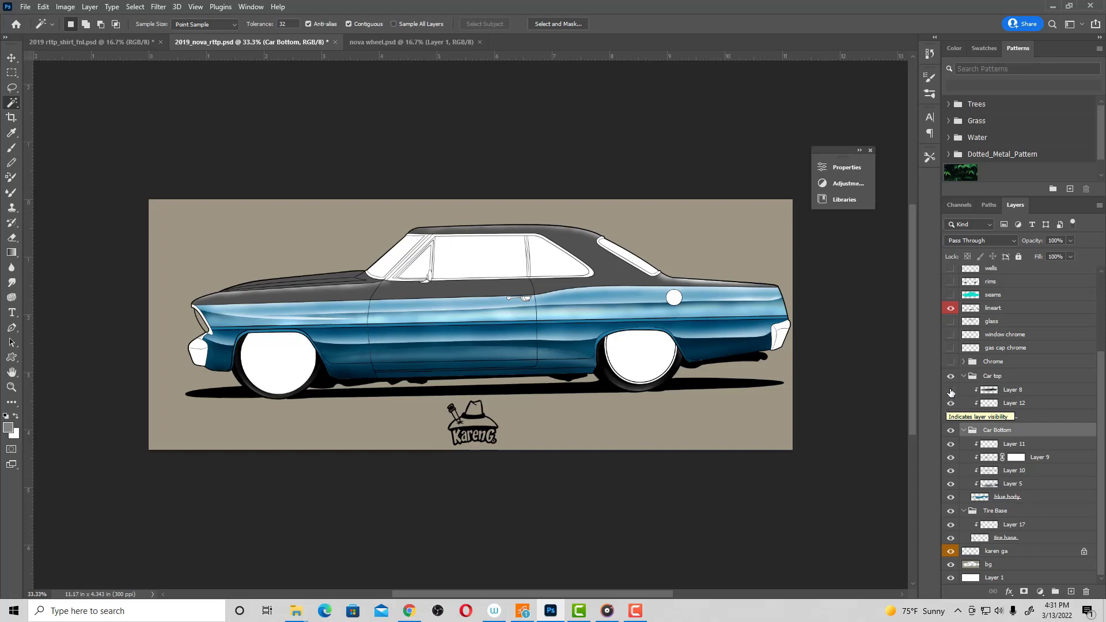
pyautogui.click(950, 391)
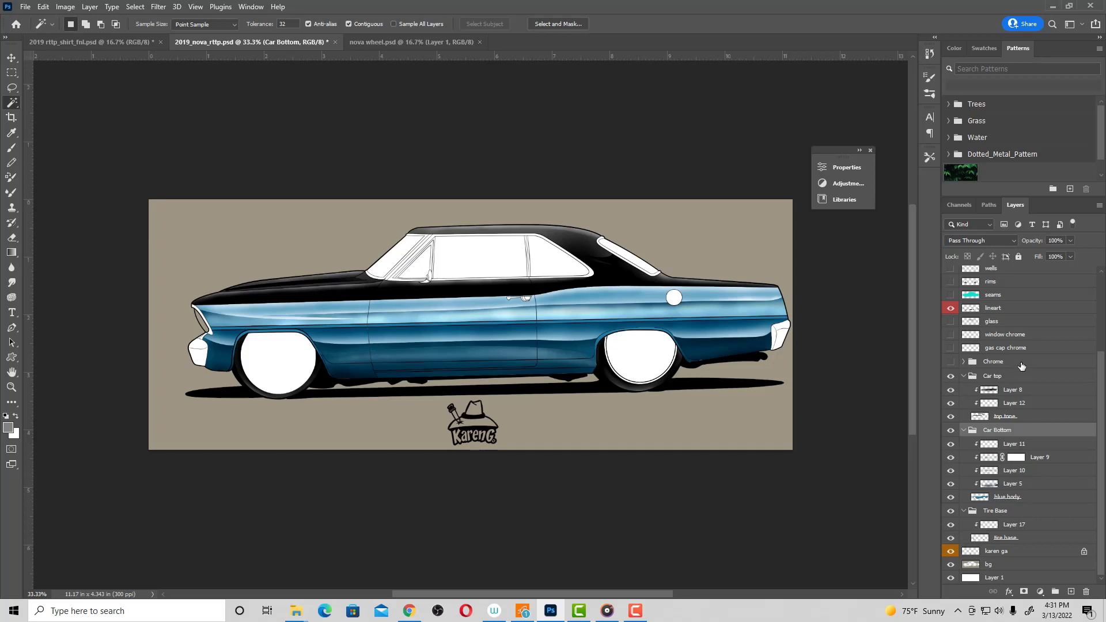
pyautogui.click(951, 362)
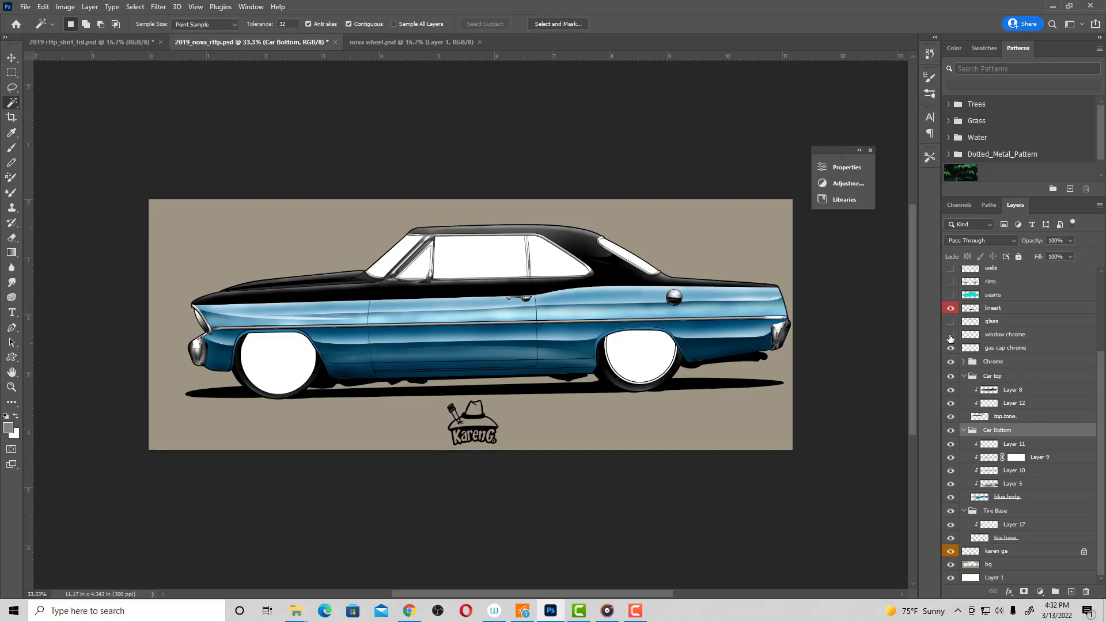
# Show the window and gas cap chrome plus the shaded glass layer, and make glass active.
pyautogui.click(951, 336)
pyautogui.click(951, 335)
pyautogui.click(951, 349)
pyautogui.click(950, 348)
pyautogui.click(951, 335)
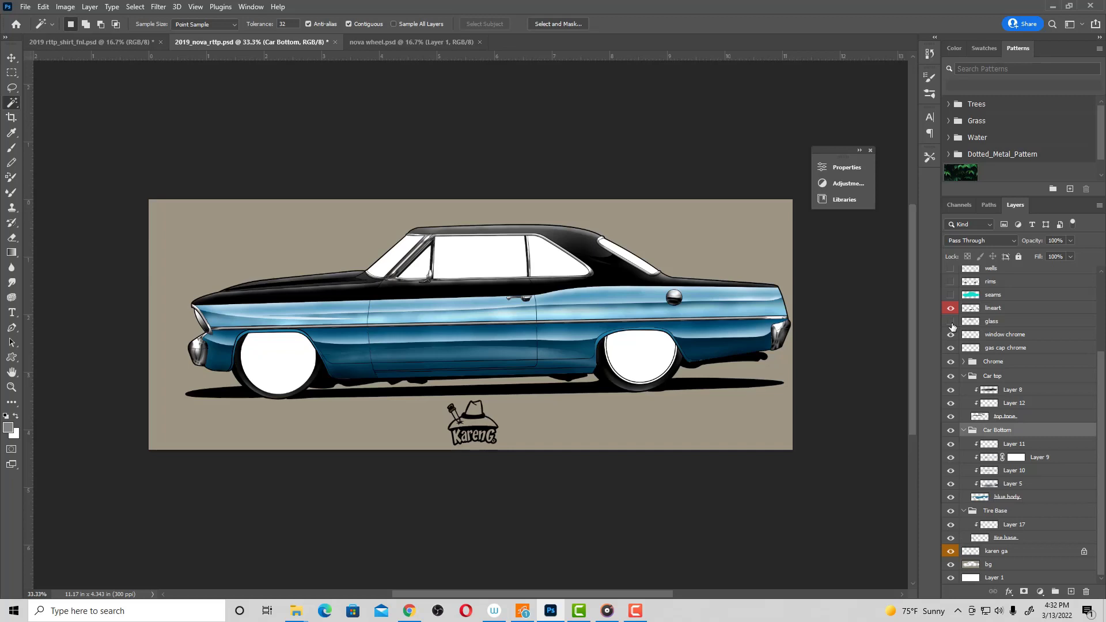
pyautogui.click(951, 322)
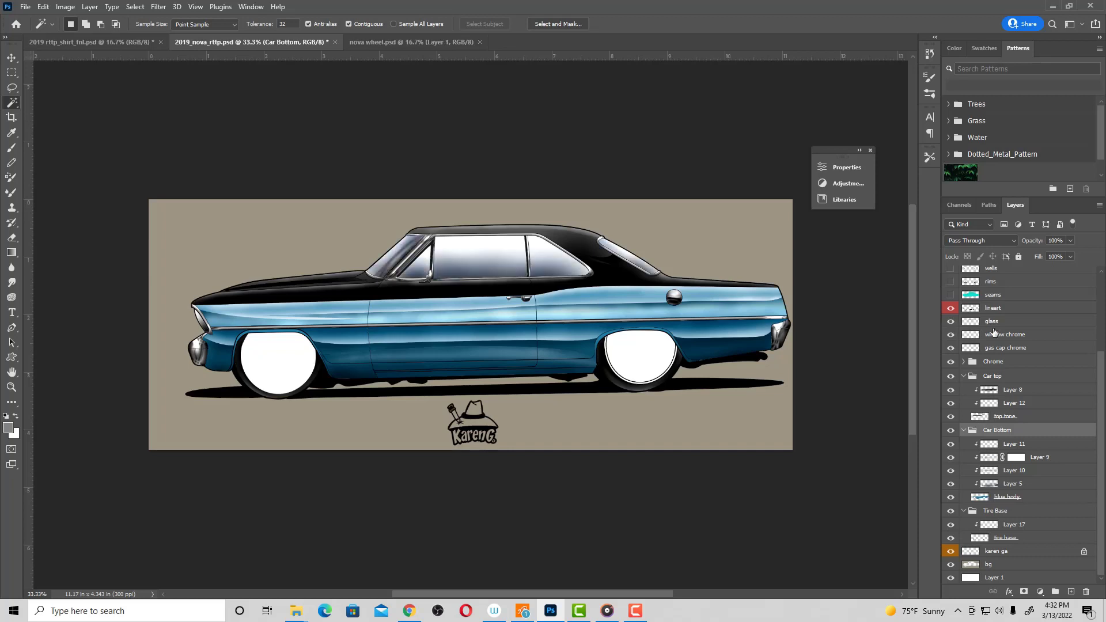
pyautogui.click(1003, 323)
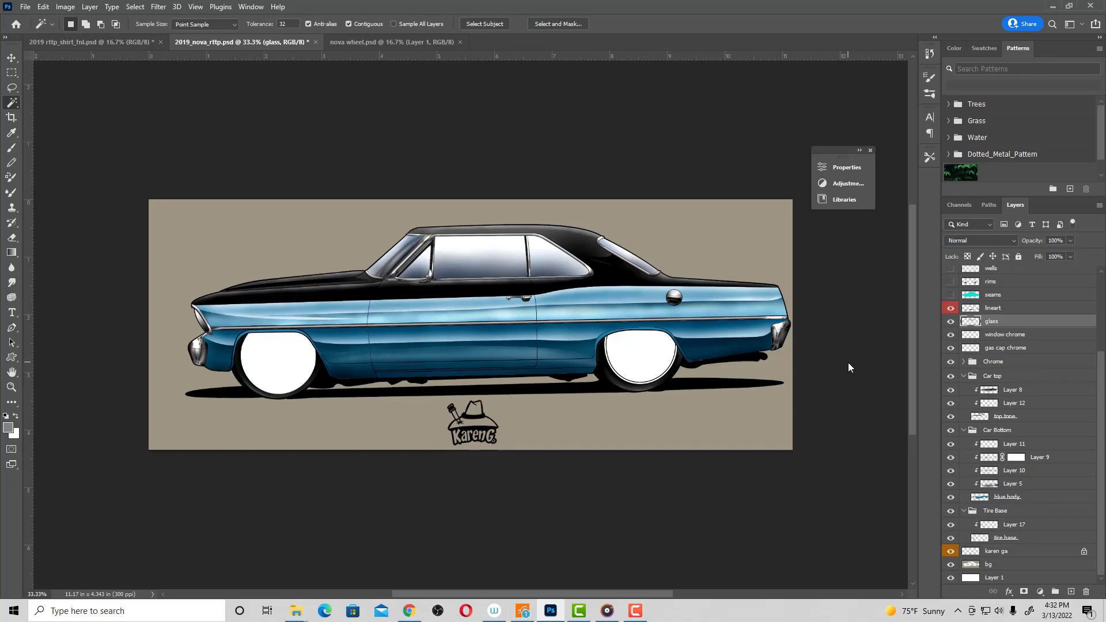
# Preview a pink-purple glass tint with Hue/Saturation at Hue +100 and Saturation +62.
pyautogui.hotkey('ctrl', 'u')
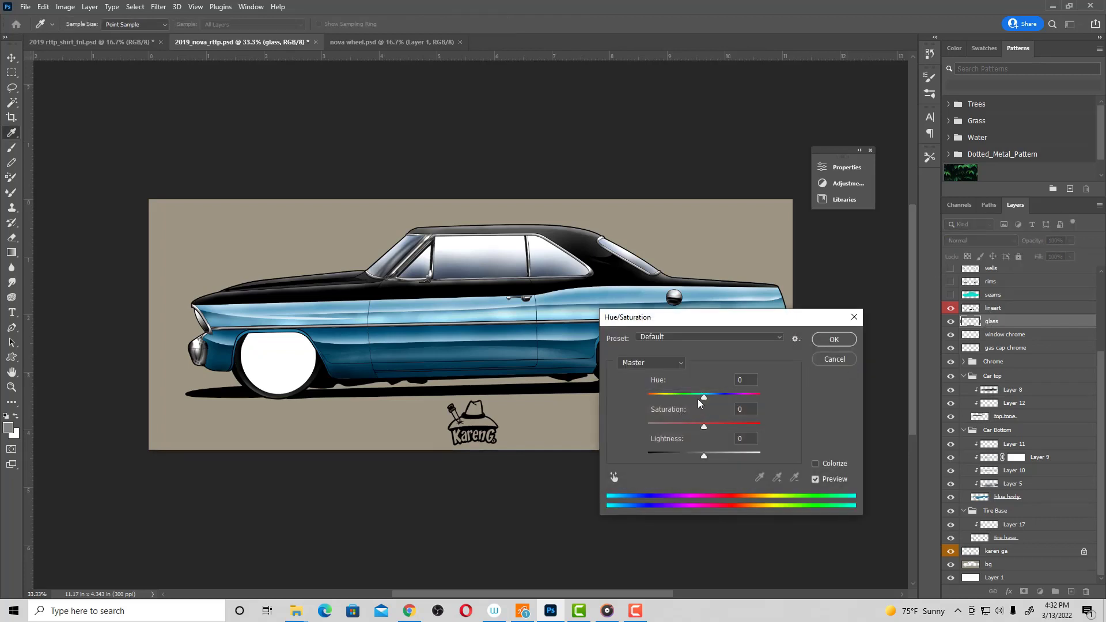
pyautogui.moveTo(703, 398)
pyautogui.mouseDown()
pyautogui.moveTo(758, 396)
pyautogui.moveTo(645, 394)
pyautogui.moveTo(742, 399)
pyautogui.mouseUp()
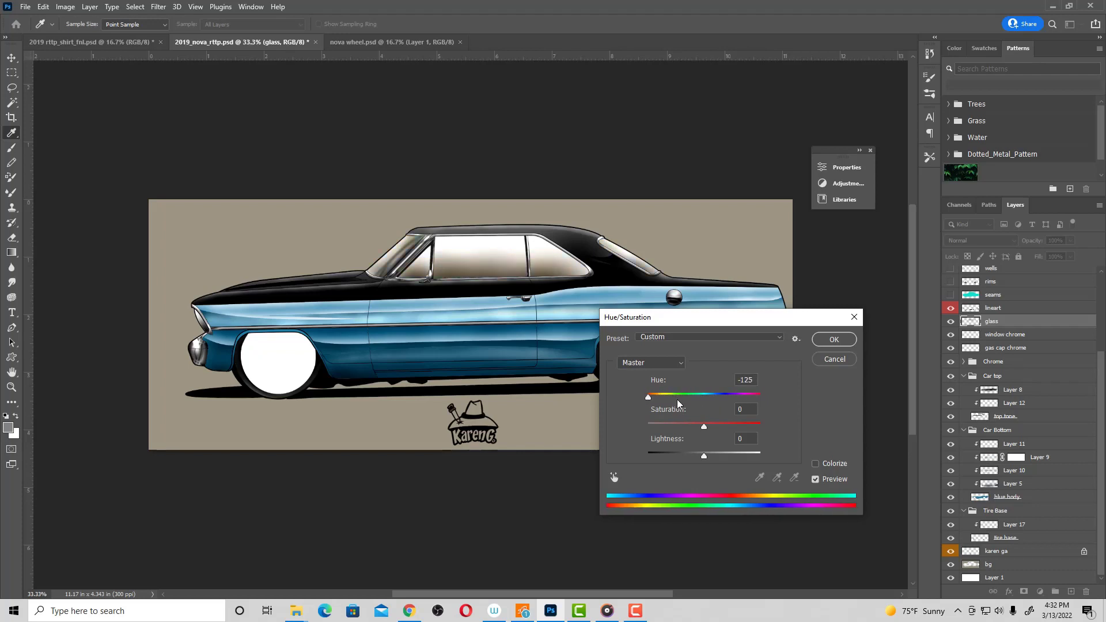
pyautogui.click(743, 399)
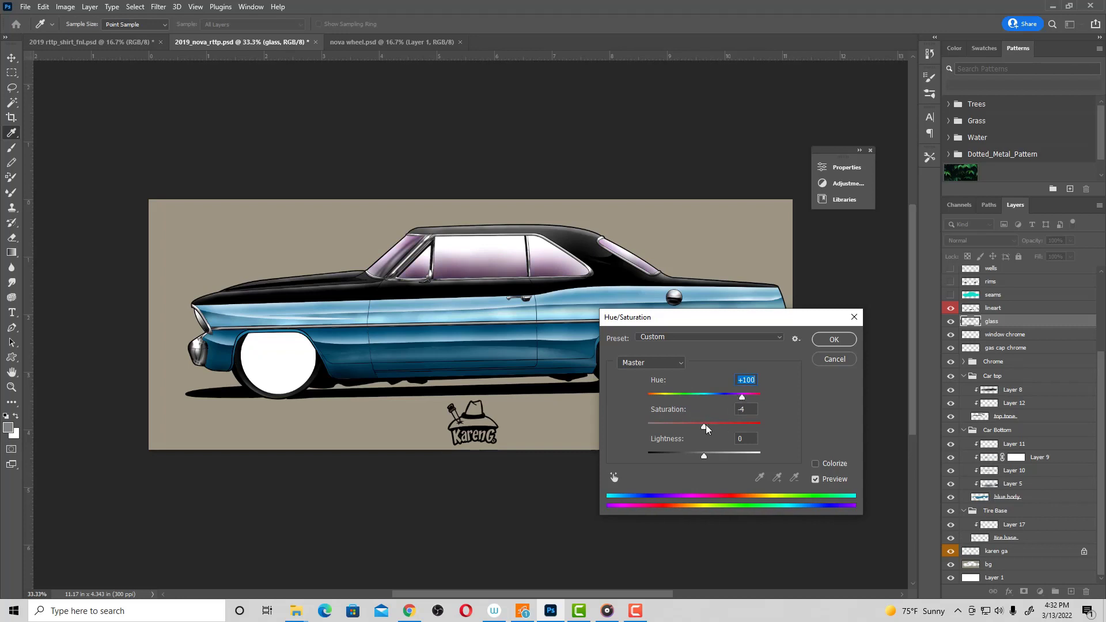
pyautogui.moveTo(705, 426); pyautogui.dragTo(740, 425)
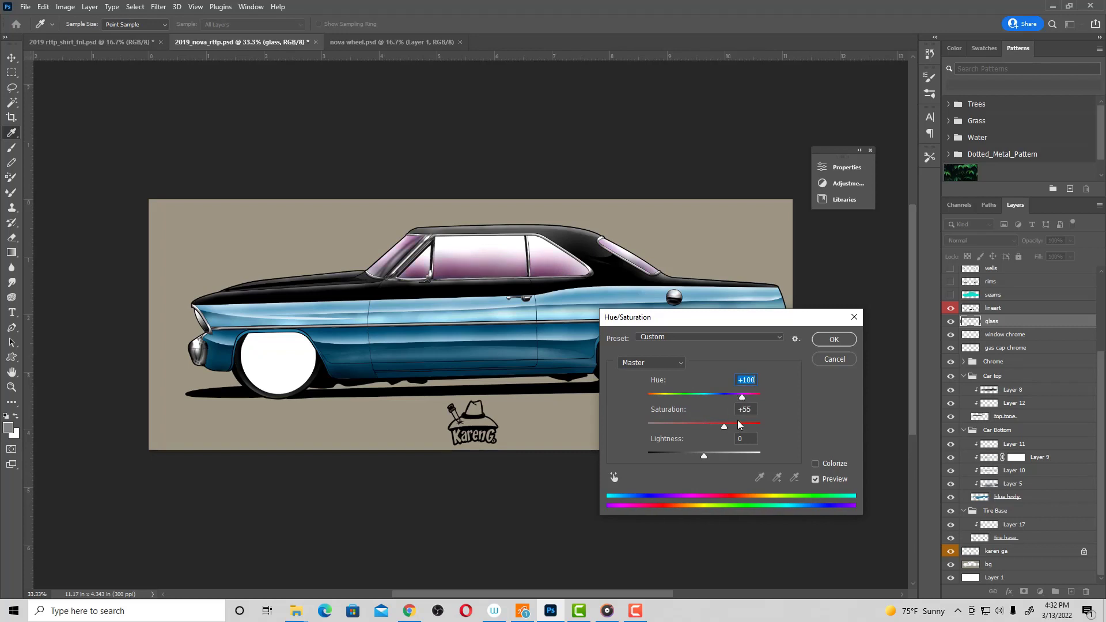
# Discard the glass tint and show the chrome five-spoke rims layer.
pyautogui.click(818, 364)
pyautogui.scroll(1, 1032, 345)
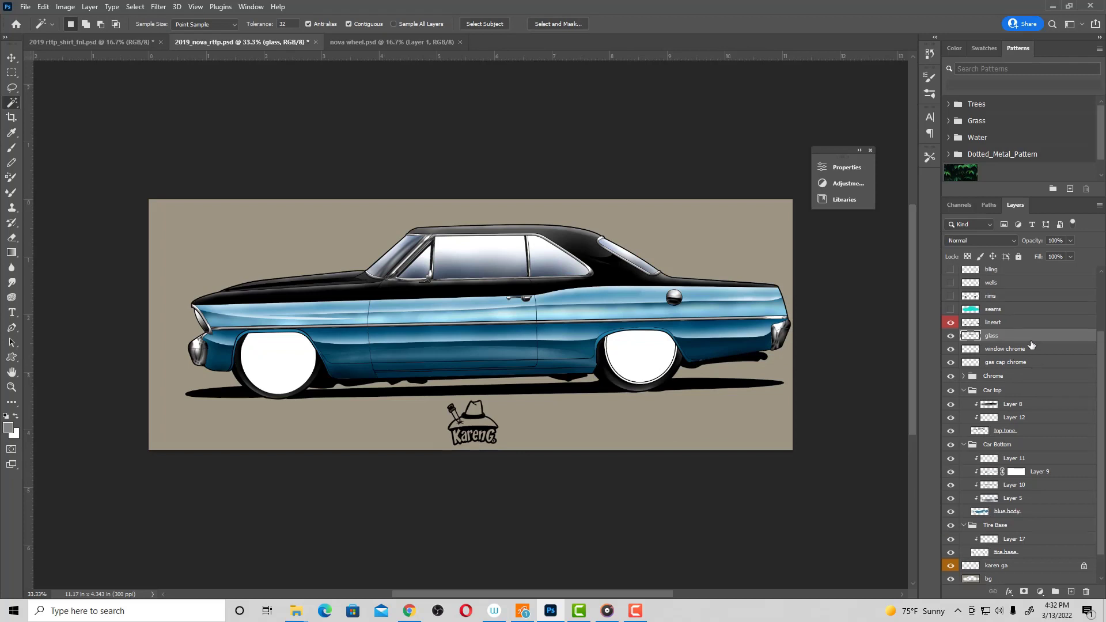
pyautogui.scroll(1, 1031, 346)
pyautogui.scroll(2, 1049, 380)
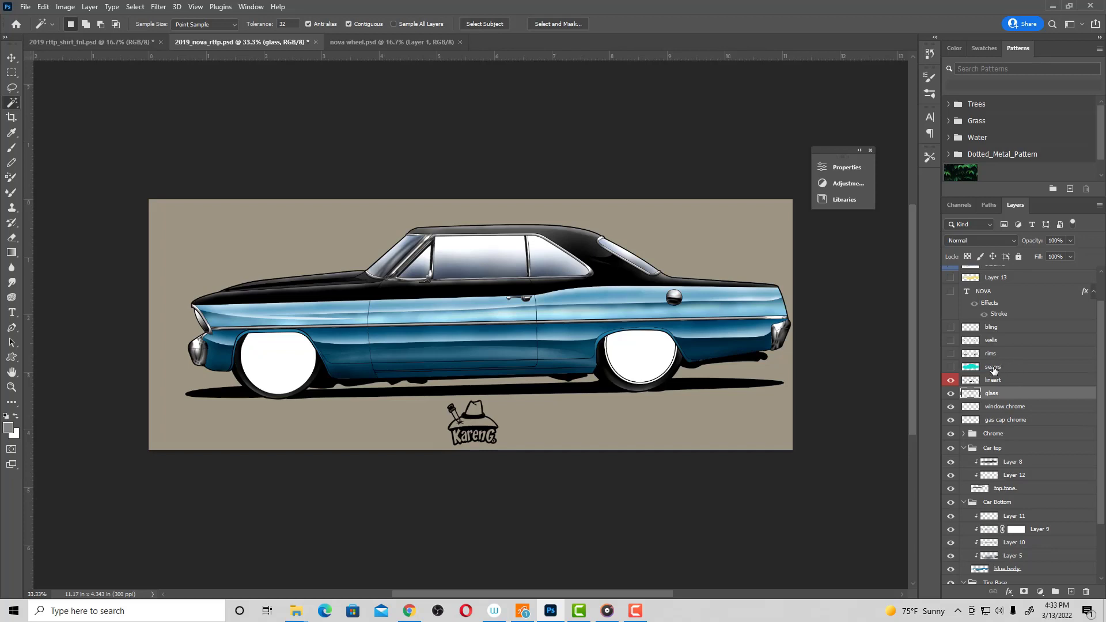
pyautogui.click(950, 354)
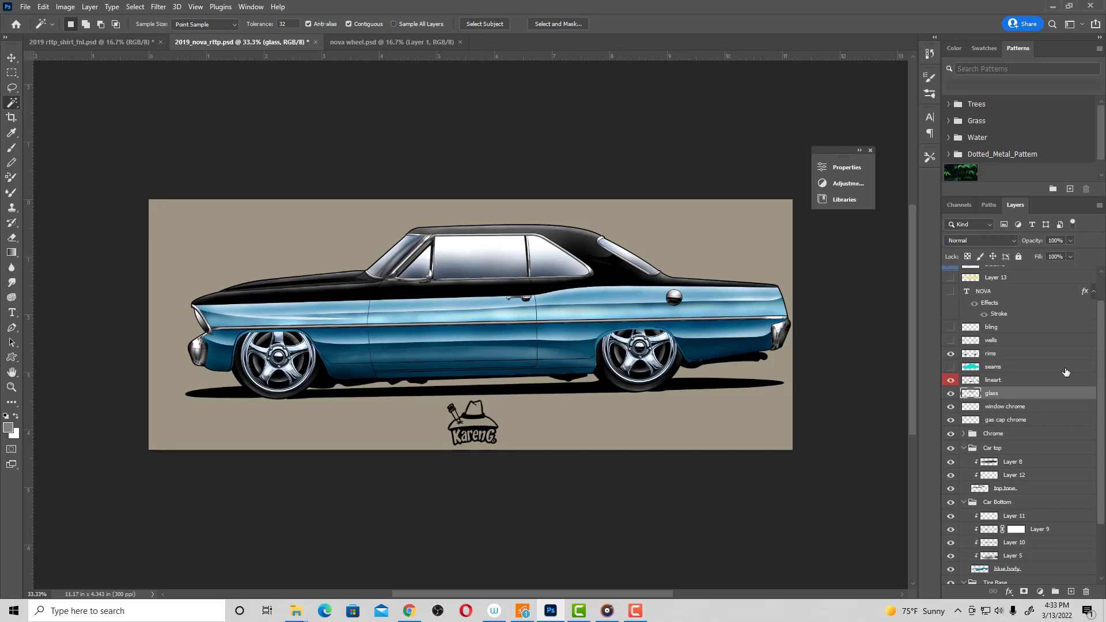
# Show the wheel-well shading after comparing it on and off, and add the sparkle bling layer.
pyautogui.click(950, 341)
pyautogui.click(950, 341)
pyautogui.hotkey('ctrl', '+')
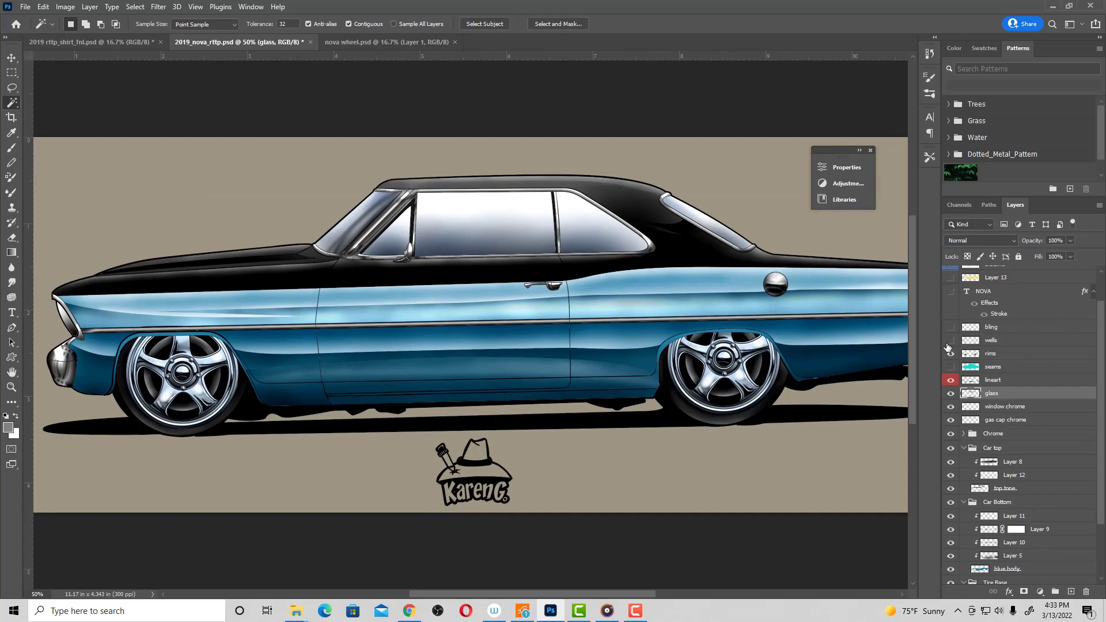
pyautogui.click(950, 341)
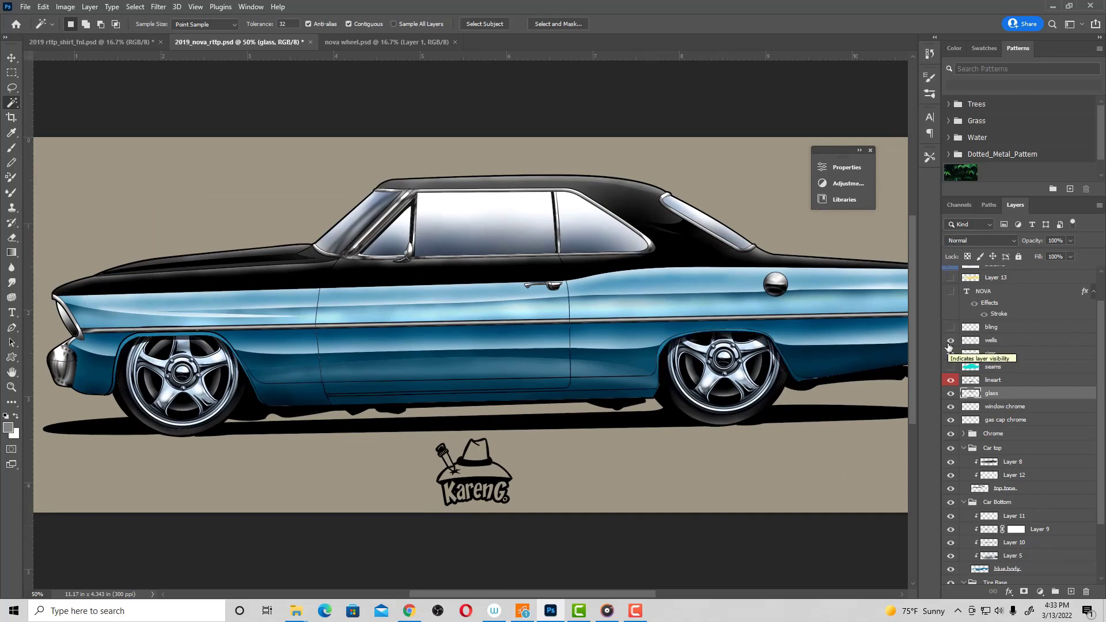
pyautogui.click(950, 341)
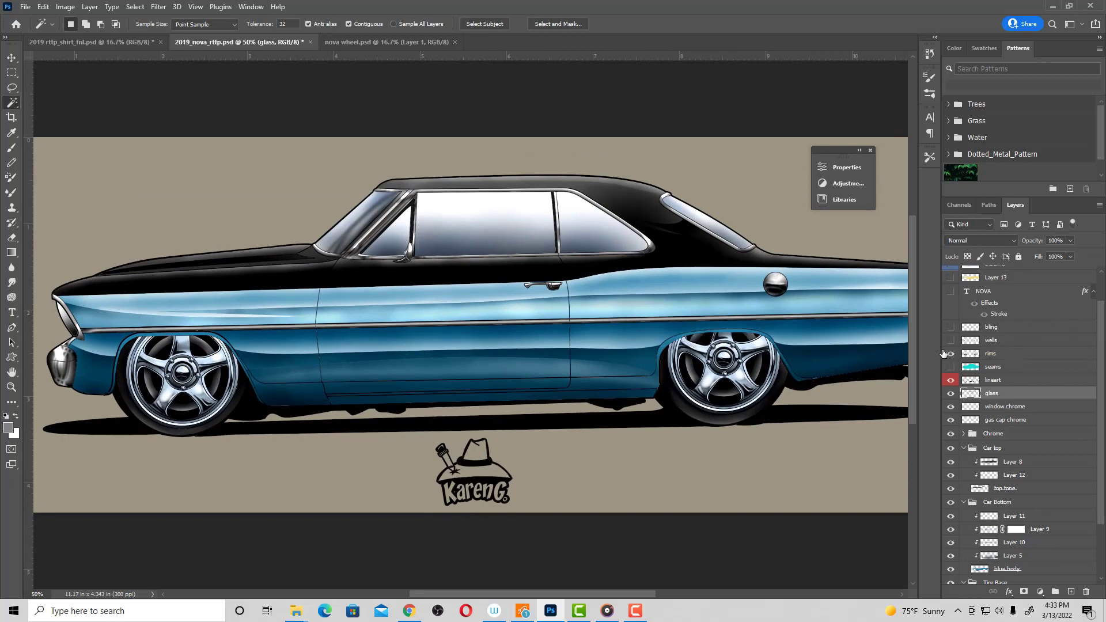
pyautogui.hotkey('ctrl', '-')
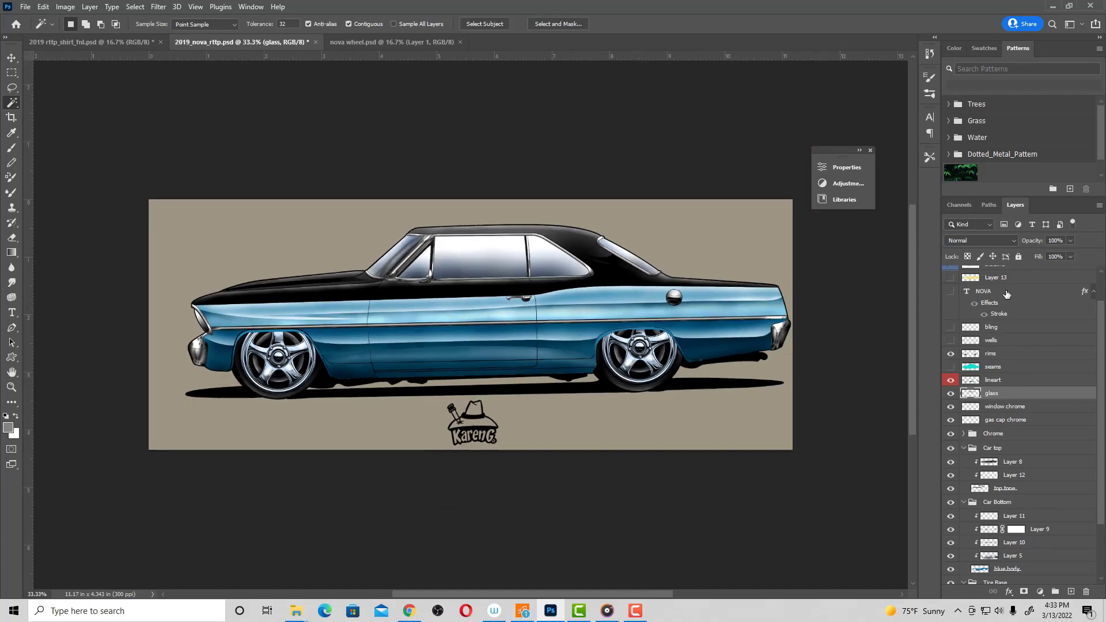
pyautogui.click(950, 340)
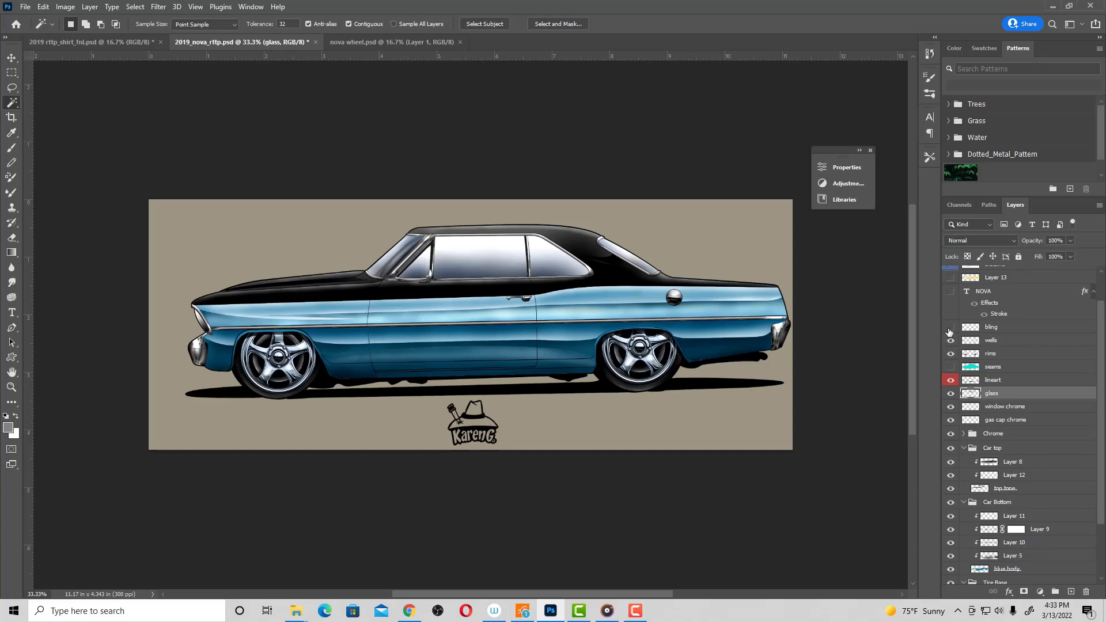
pyautogui.click(950, 327)
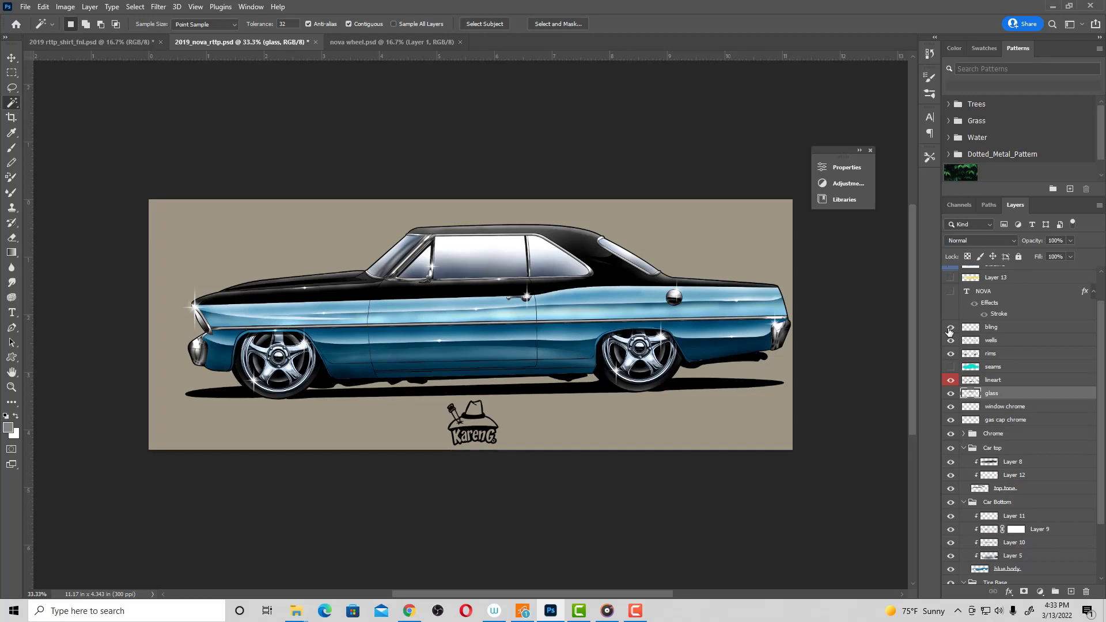
pyautogui.scroll(2, 1031, 355)
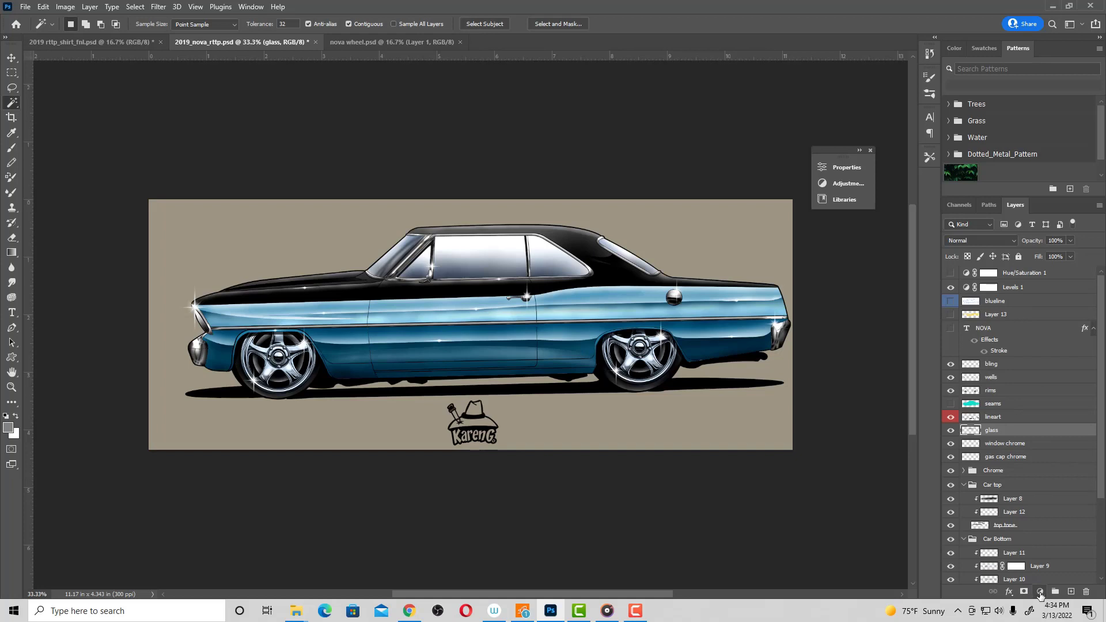
# Set the Levels 1 adjustment to black point 33 and white point 228.
pyautogui.click(1041, 594)
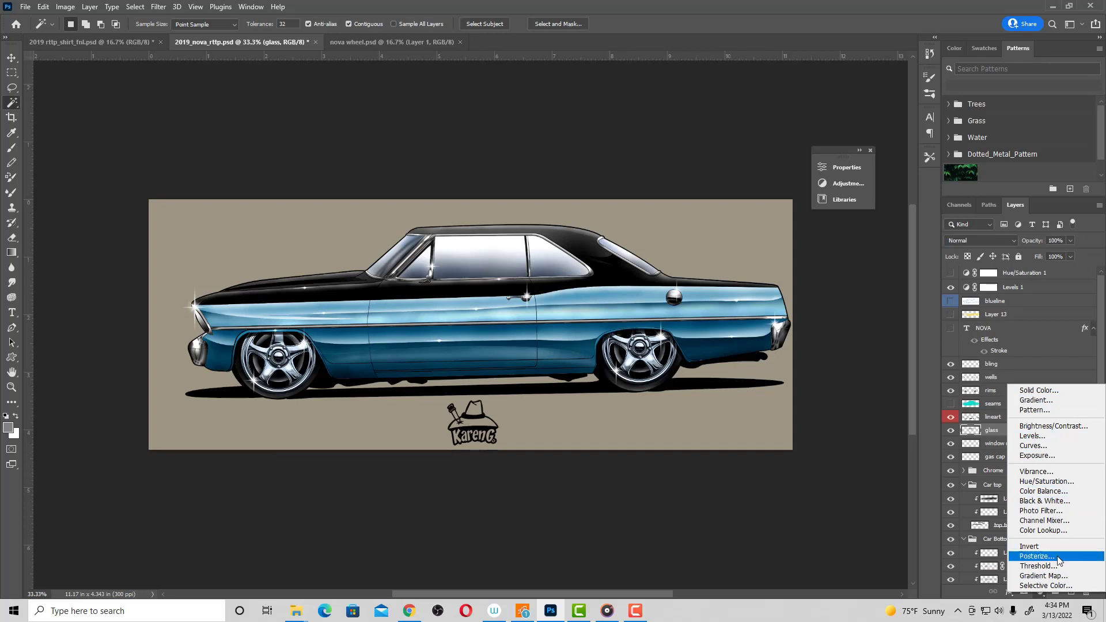
pyautogui.click(873, 515)
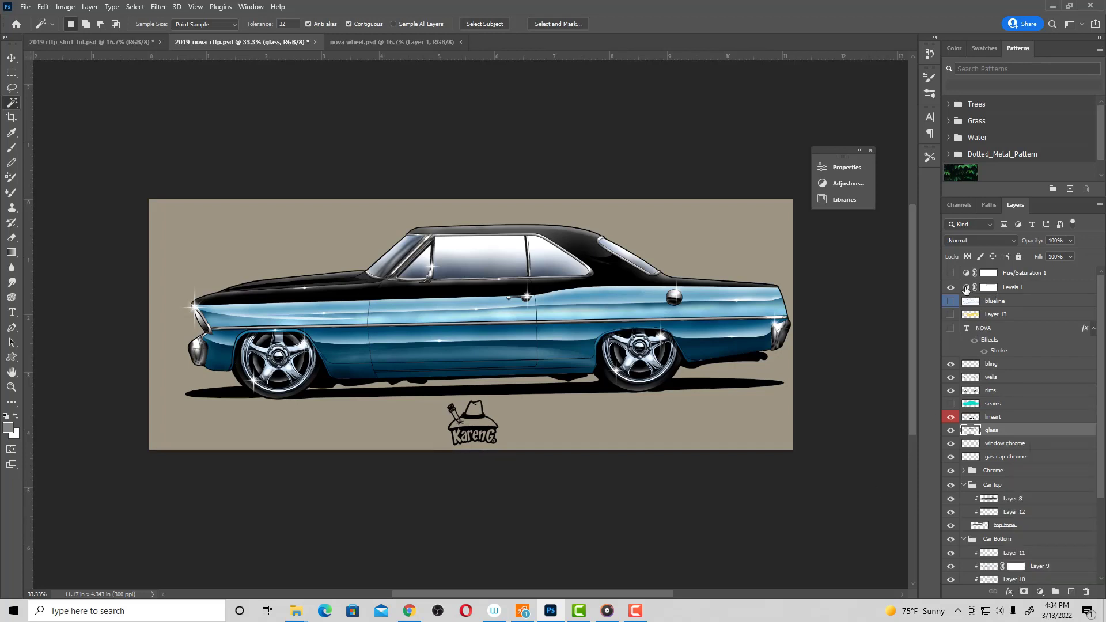
pyautogui.click(966, 288)
pyautogui.doubleClick(966, 288)
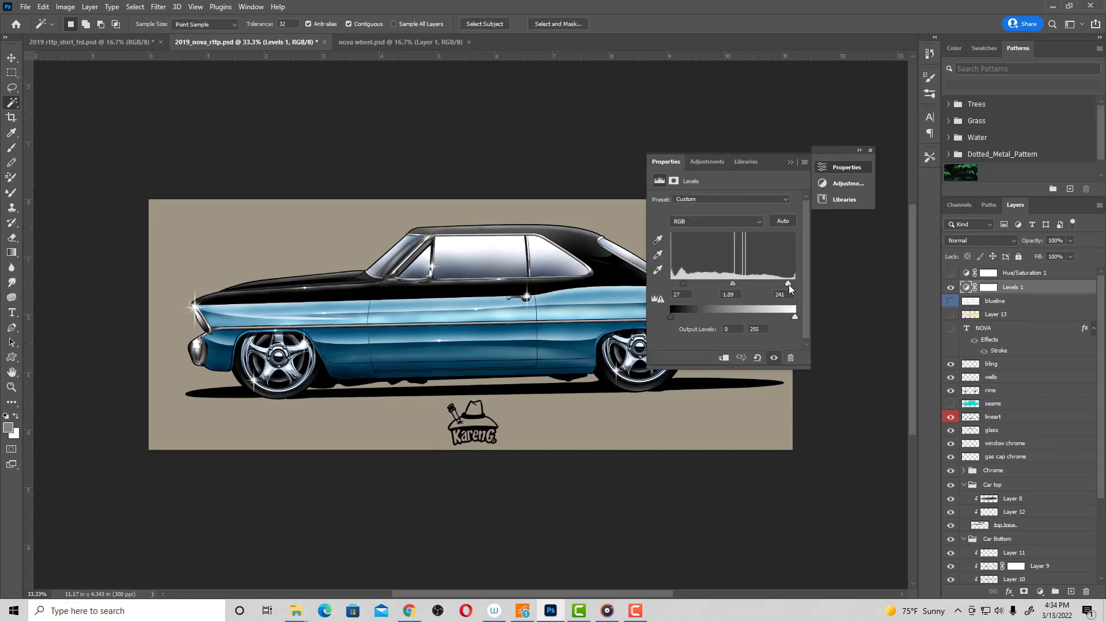
pyautogui.moveTo(788, 284); pyautogui.dragTo(782, 284)
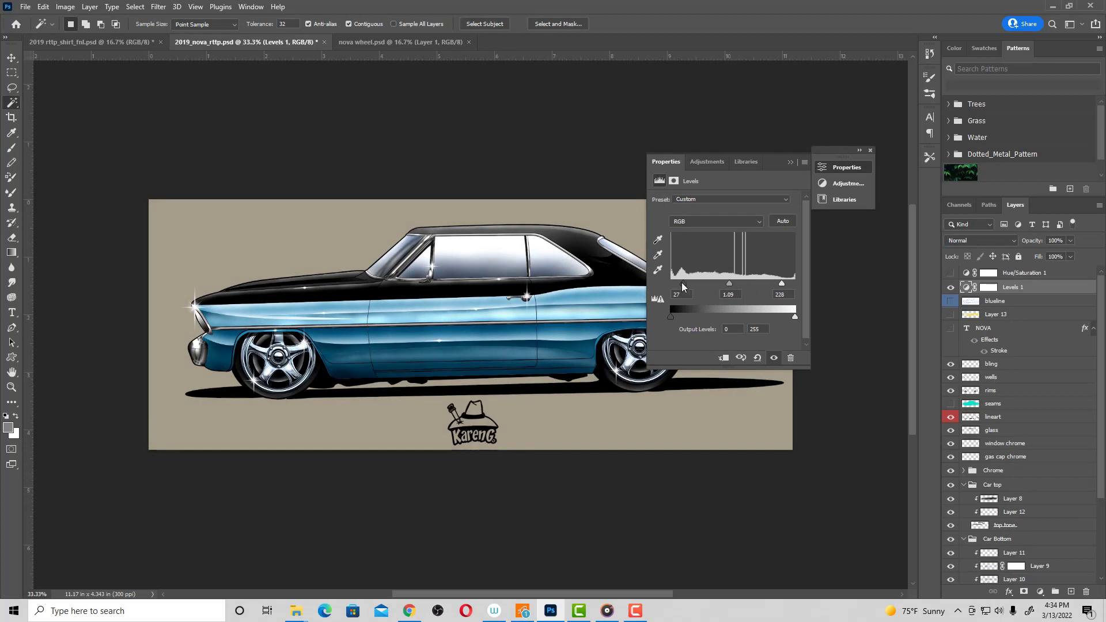
pyautogui.moveTo(683, 283); pyautogui.dragTo(686, 283)
pyautogui.click(12, 57)
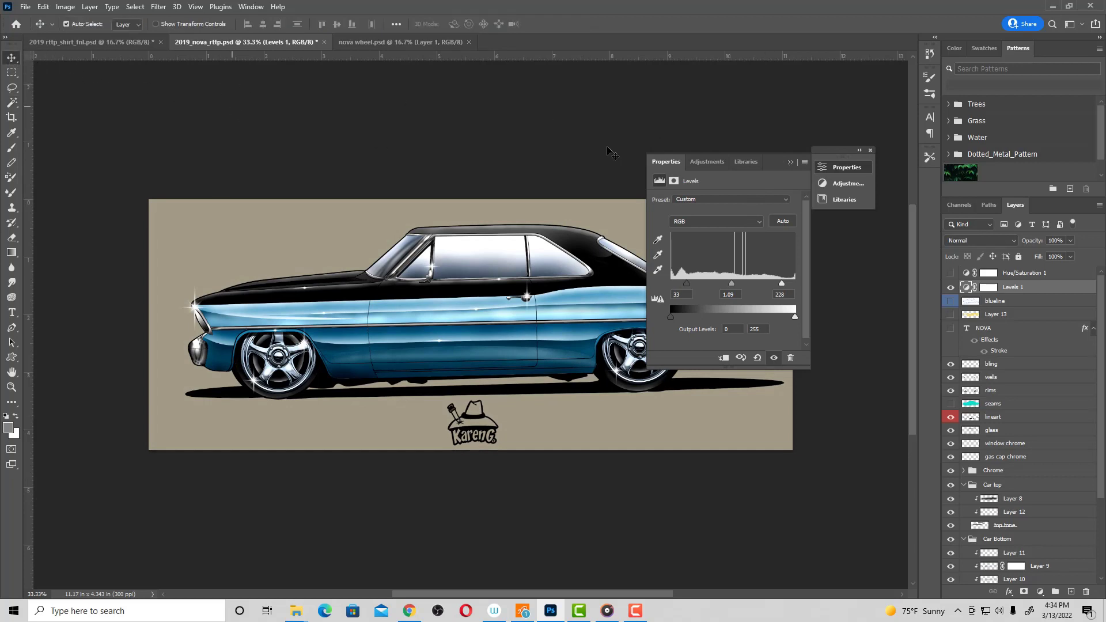
pyautogui.click(790, 163)
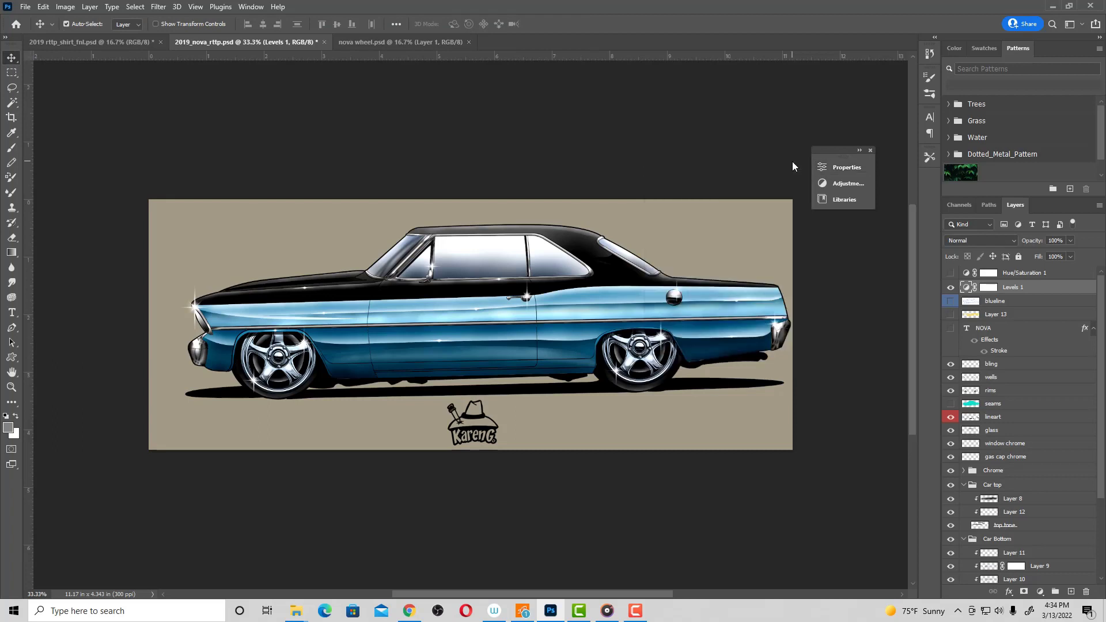
# Enable Move-tool auto-select and turn on the Hue/Saturation 1 adjustment.
pyautogui.press('ctrl')
pyautogui.click(950, 275)
pyautogui.scroll(-3, 1026, 570)
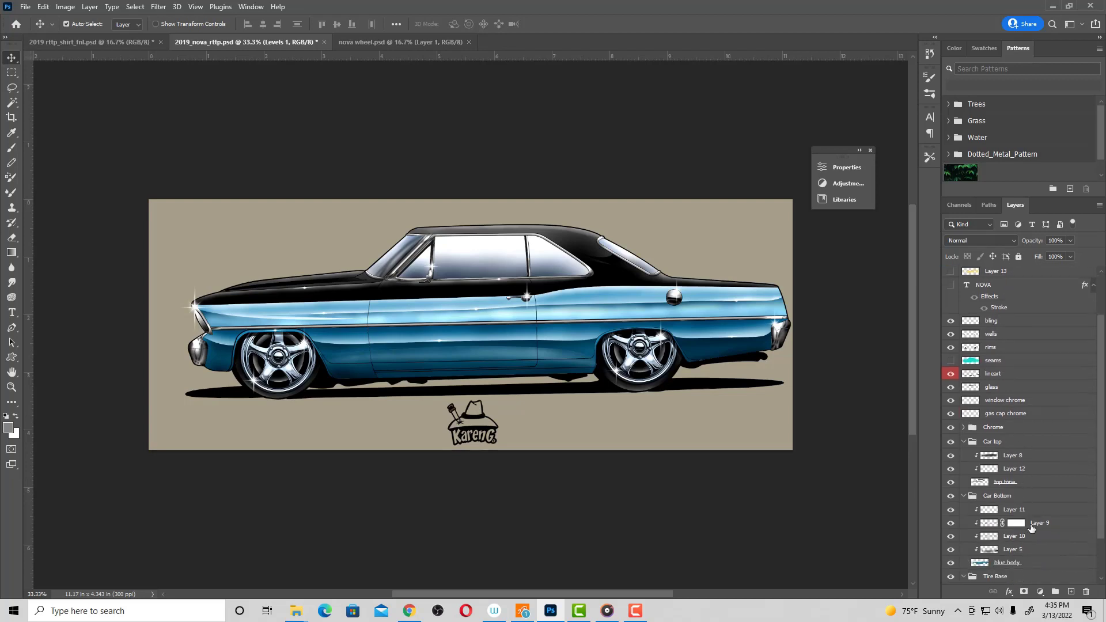
pyautogui.scroll(-2, 1028, 554)
pyautogui.scroll(3, 1034, 490)
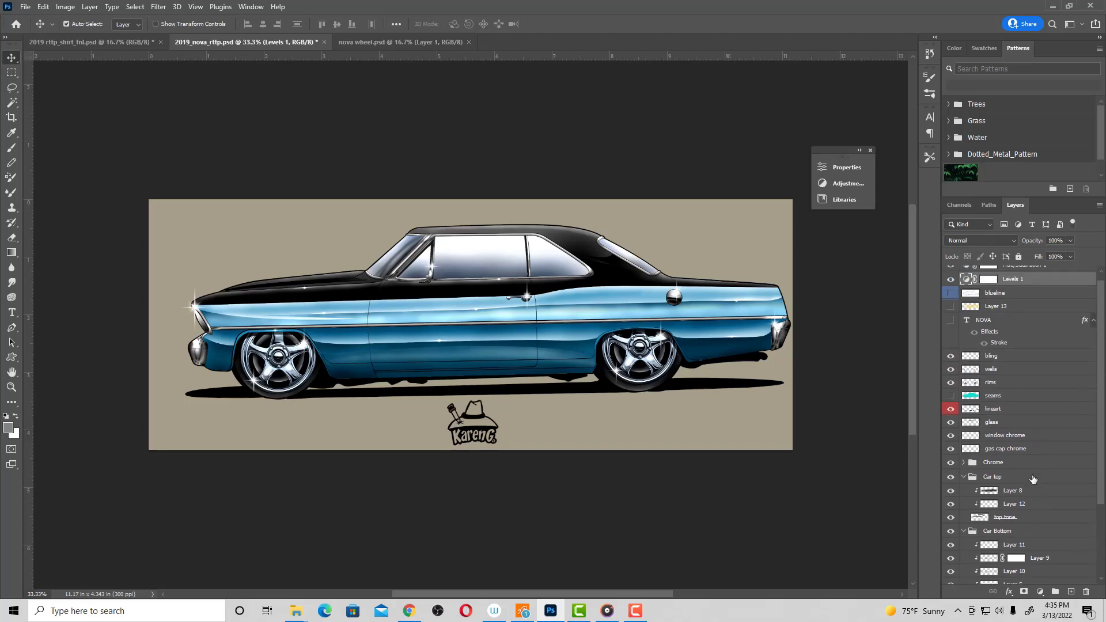
pyautogui.scroll(2, 1028, 475)
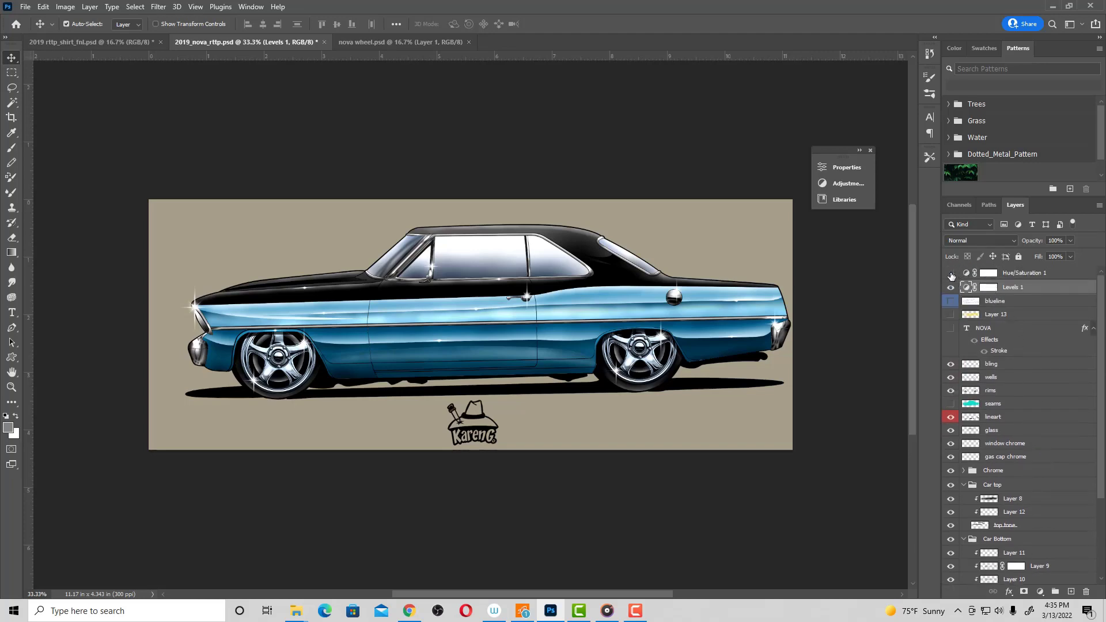
# Raise the Hue/Saturation 1 saturation for richer colour across the whole Nova illustration.
pyautogui.click(951, 274)
pyautogui.doubleClick(966, 274)
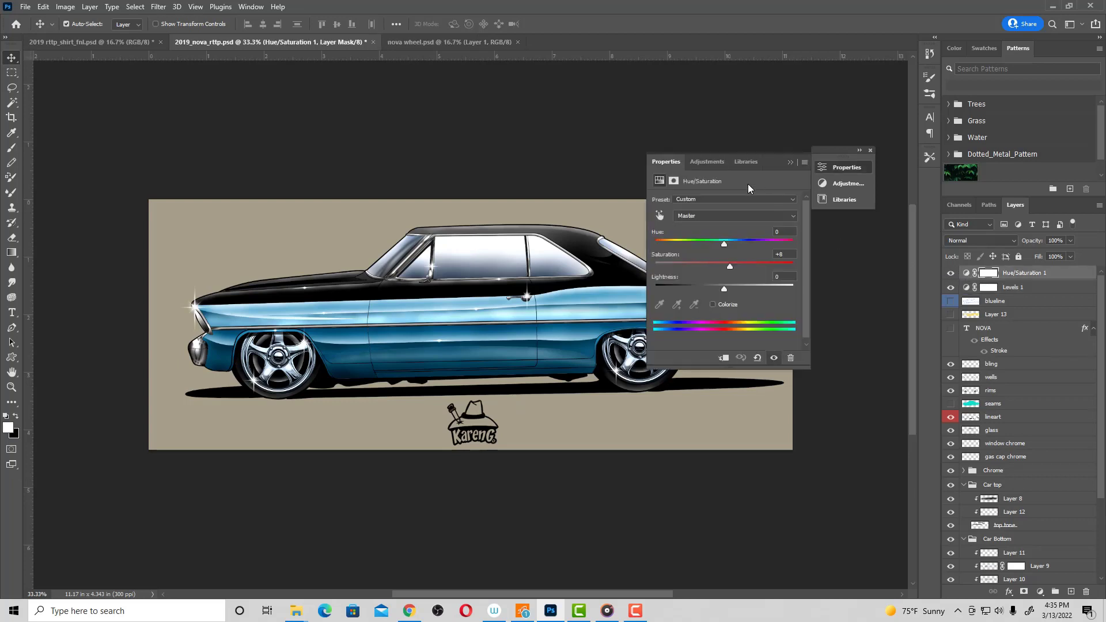
pyautogui.moveTo(770, 165)
pyautogui.mouseDown()
pyautogui.moveTo(883, 292)
pyautogui.moveTo(845, 328)
pyautogui.moveTo(838, 420)
pyautogui.mouseUp()
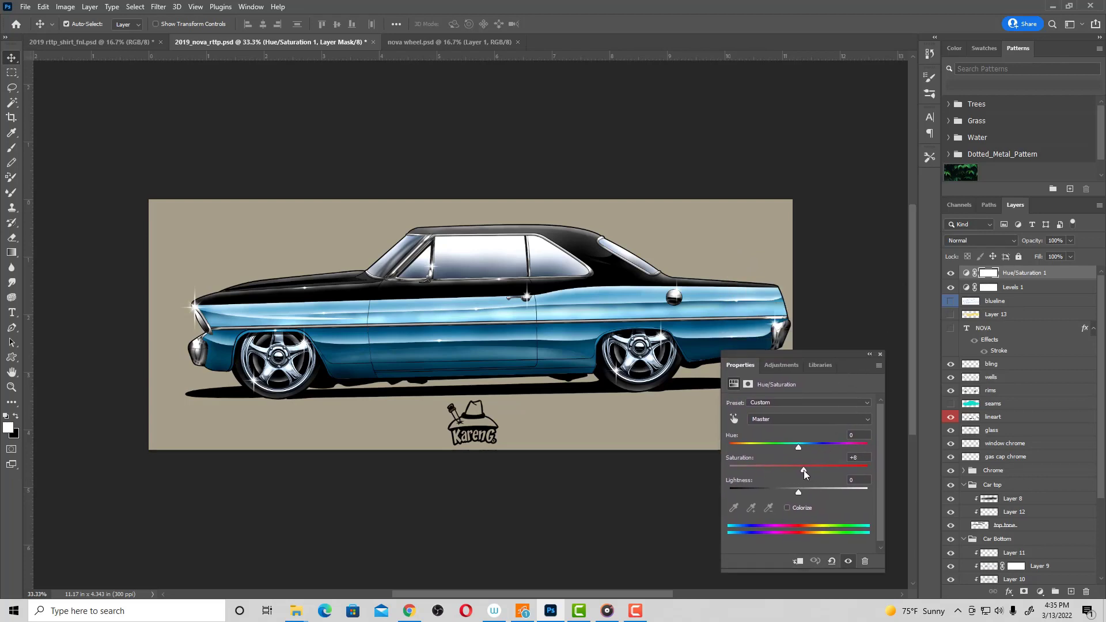
pyautogui.moveTo(826, 473)
pyautogui.mouseDown()
pyautogui.moveTo(864, 472)
pyautogui.moveTo(805, 471)
pyautogui.mouseUp()
pyautogui.click(880, 355)
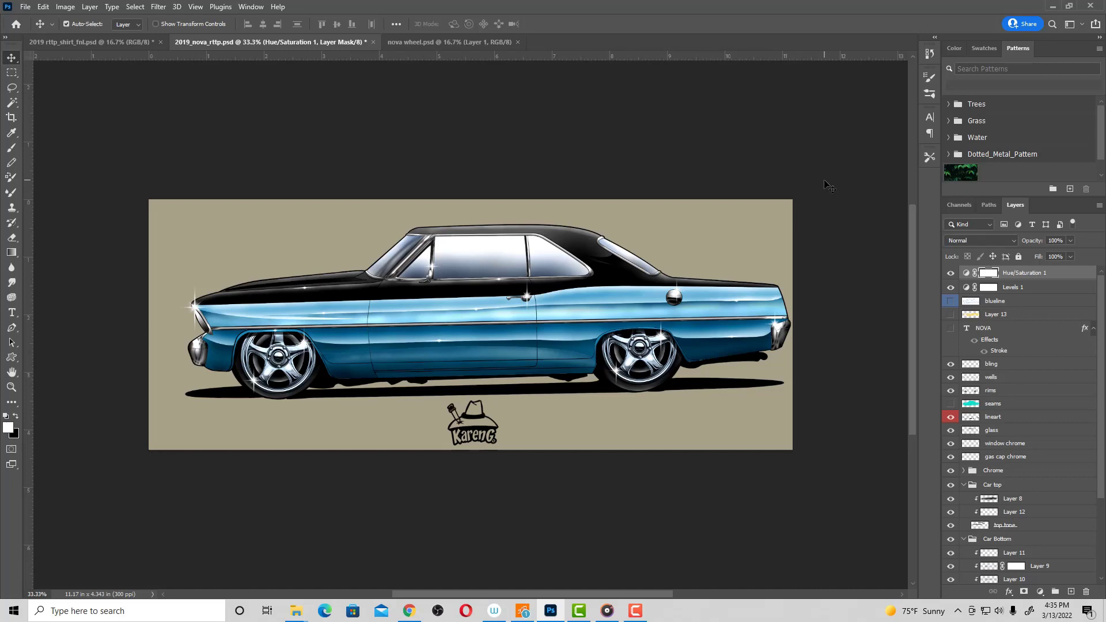
# Zoom to 100% on the car's rear wheel to inspect it.
pyautogui.hotkey('ctrl', '+')
pyautogui.hotkey('ctrl', '+')
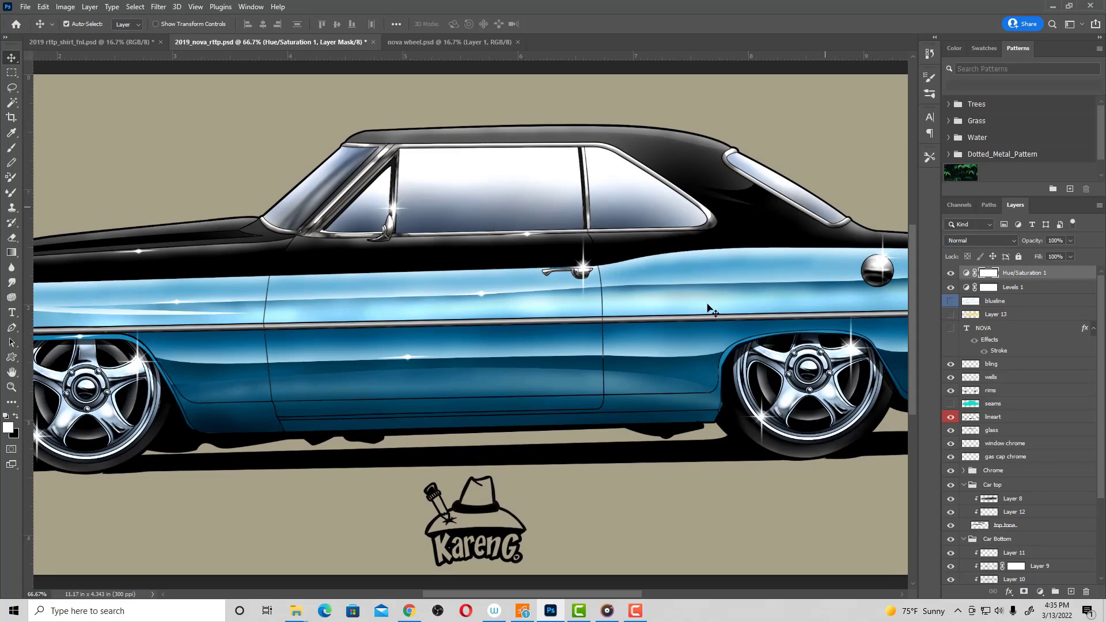
pyautogui.moveTo(772, 401); pyautogui.dragTo(510, 415)
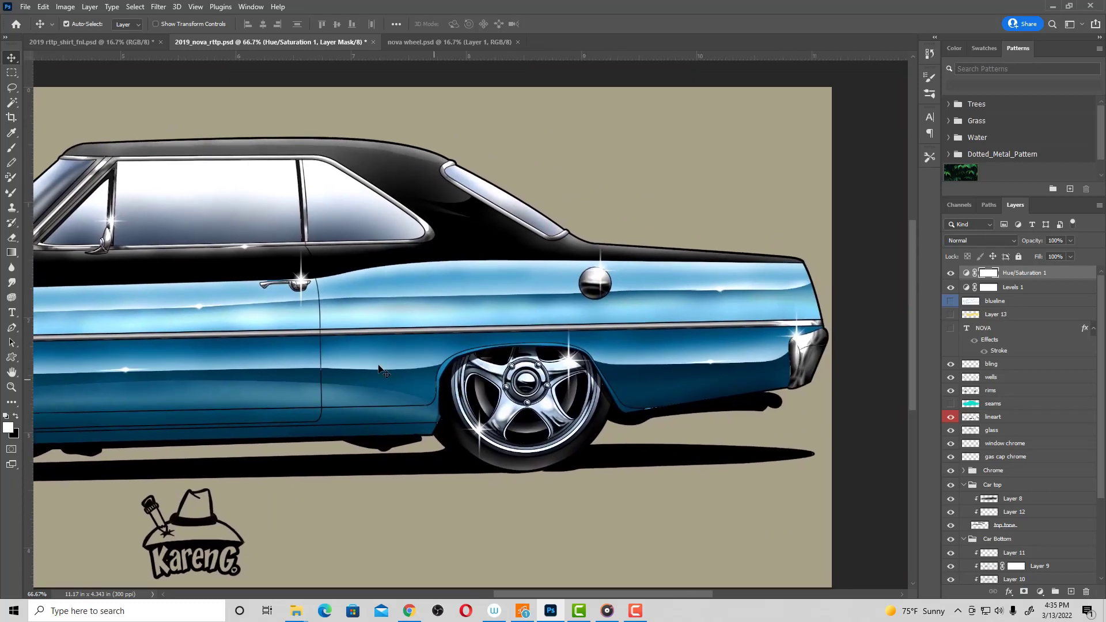
pyautogui.hotkey('ctrl', '+')
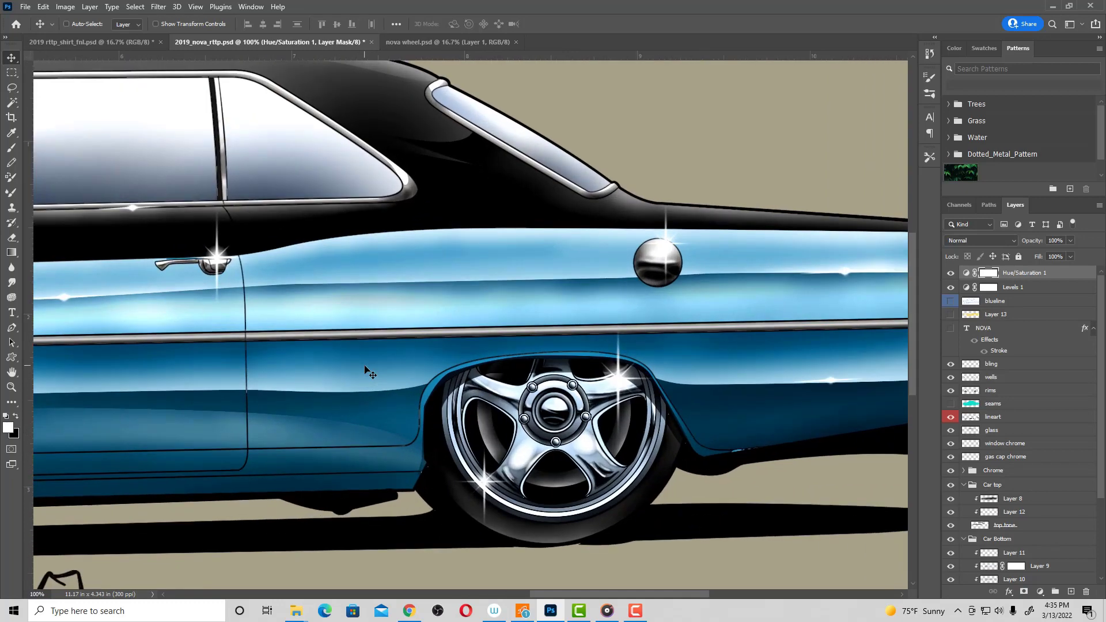
pyautogui.scroll(-5, 403, 368)
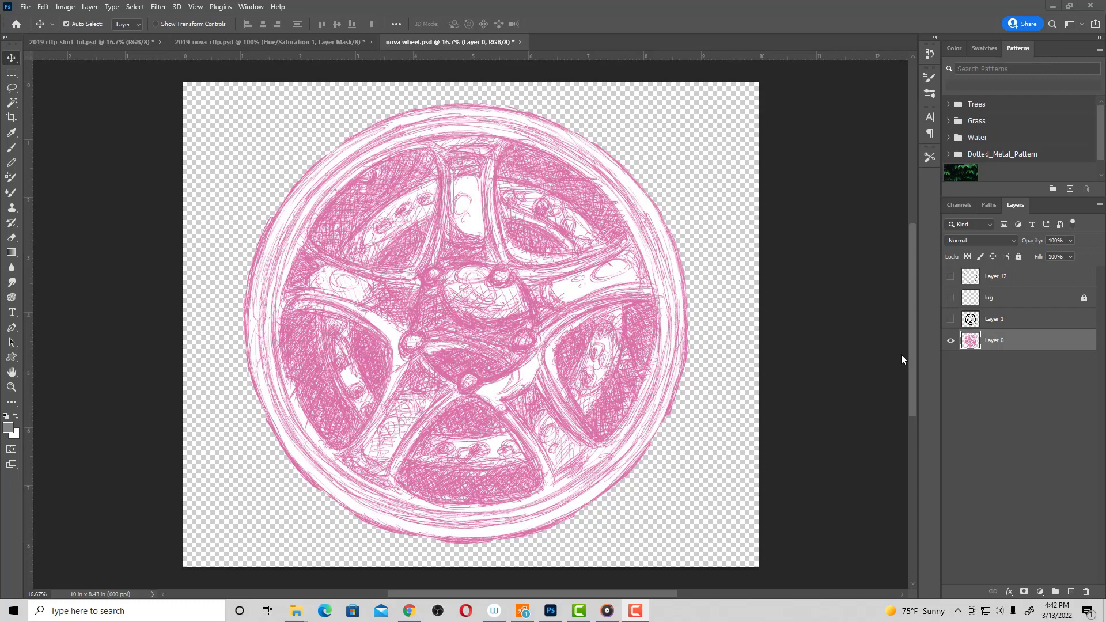
# Float the Paths panel over the wheel sketch and add a new empty Path 1.
pyautogui.click(1006, 341)
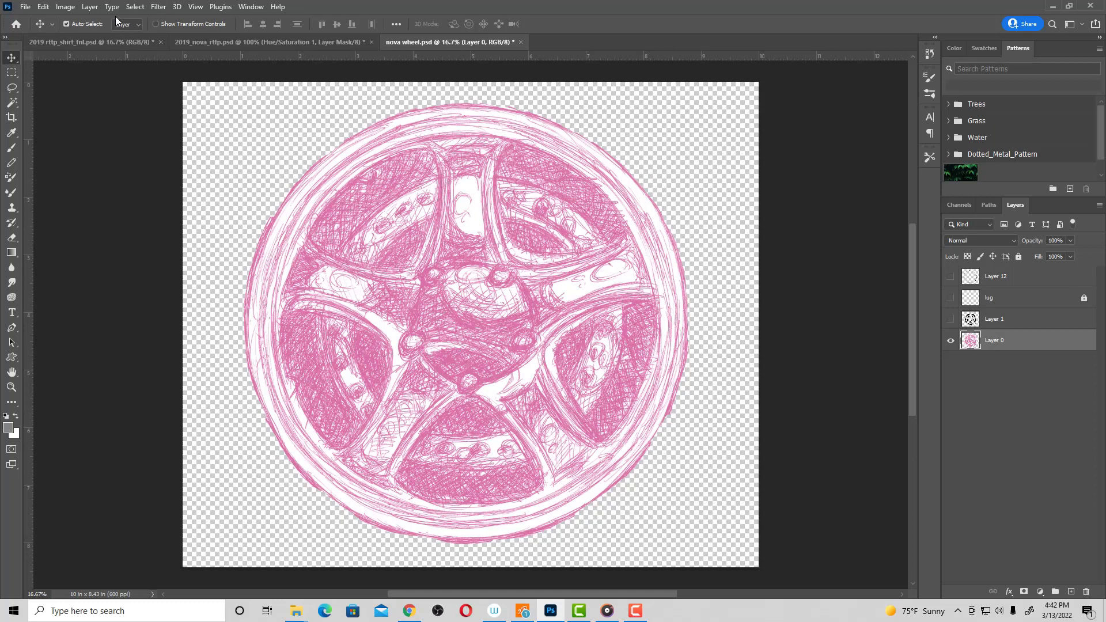
pyautogui.click(250, 7)
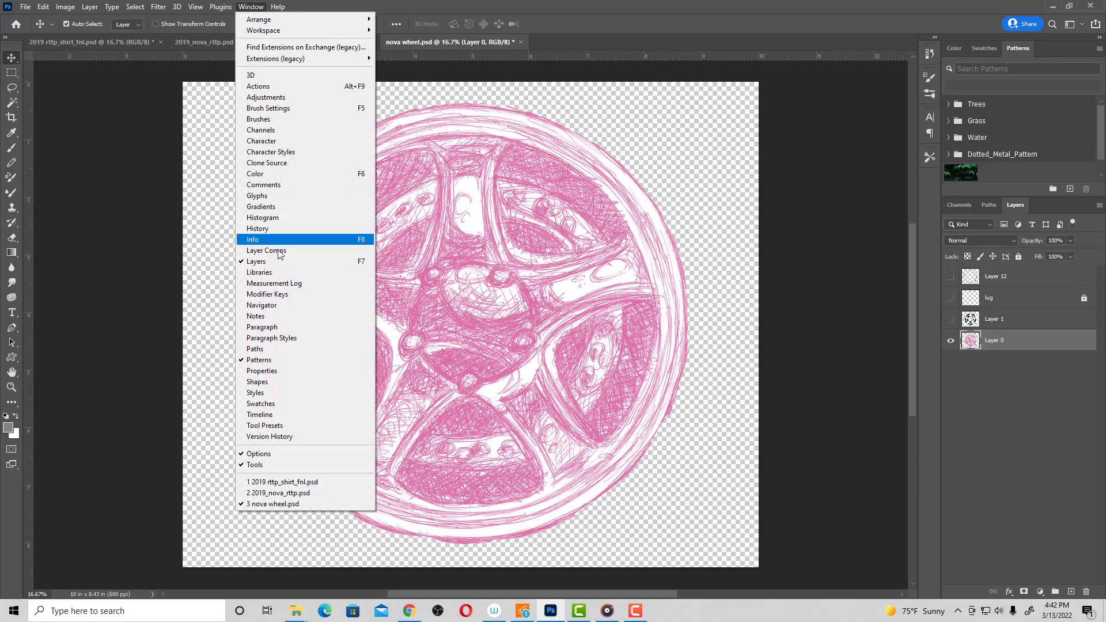
pyautogui.click(308, 352)
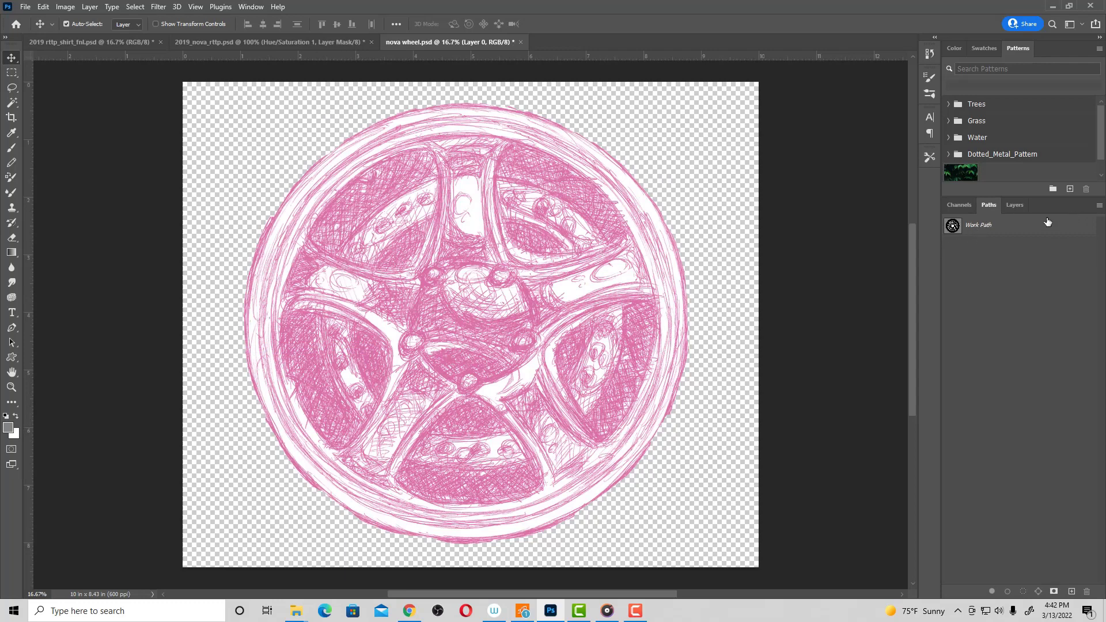
pyautogui.moveTo(991, 209); pyautogui.dragTo(700, 151)
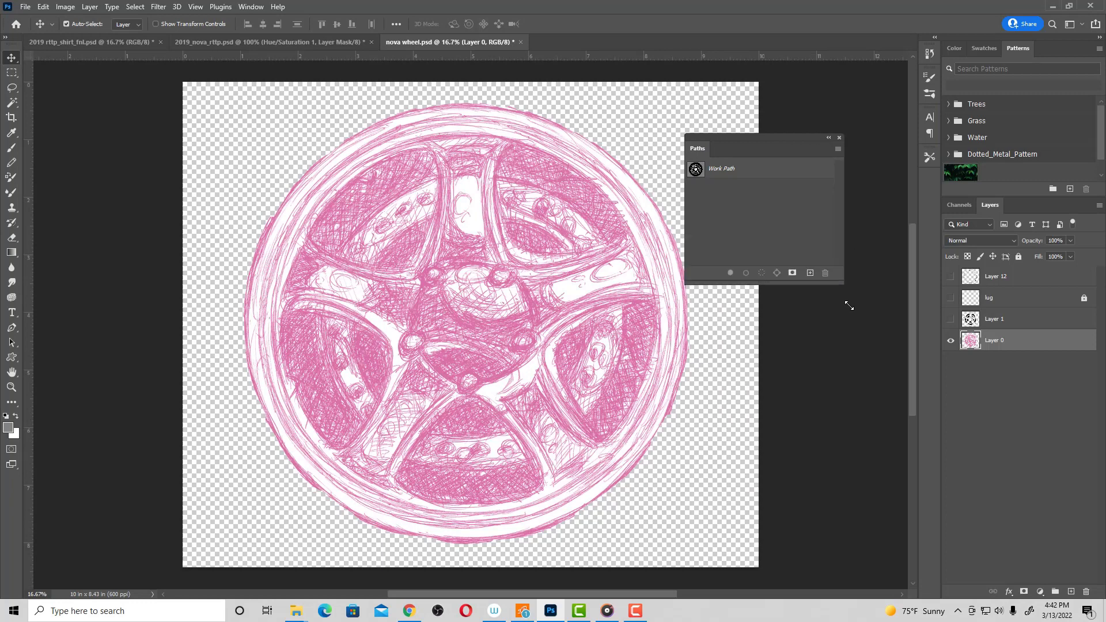
pyautogui.moveTo(801, 221); pyautogui.dragTo(858, 325)
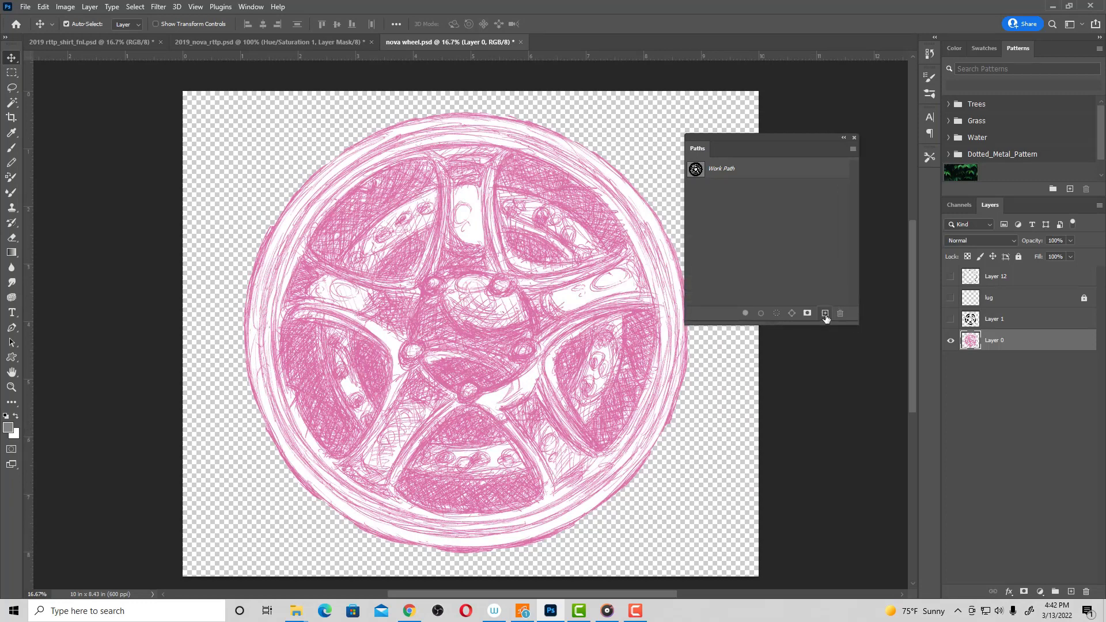
pyautogui.click(825, 314)
pyautogui.press('u')
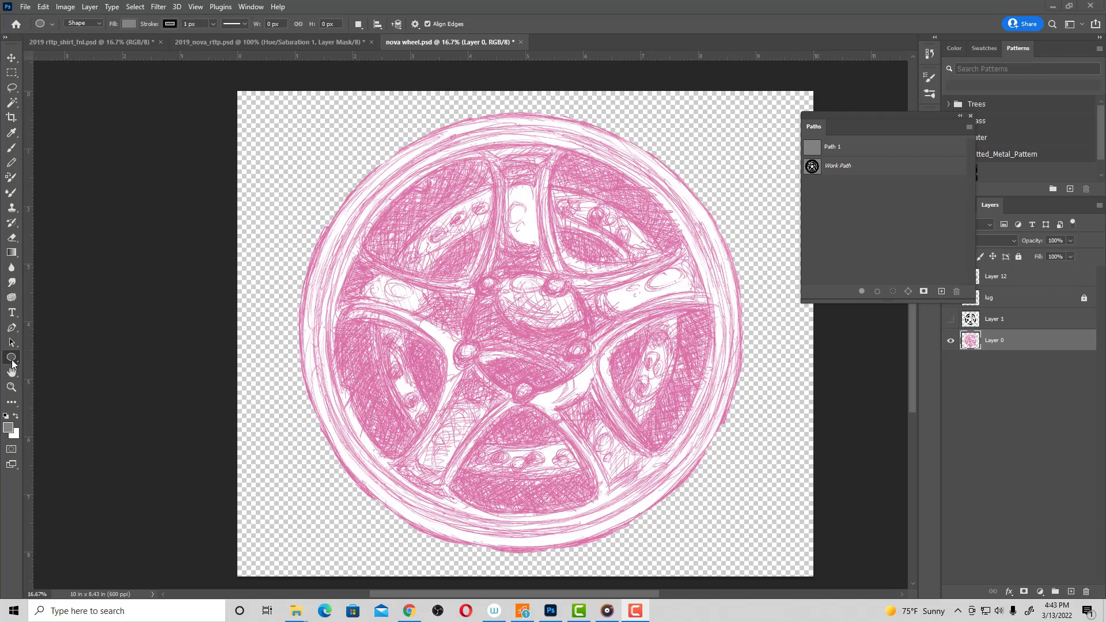
# Draw a 7.6 in circle path around the wheel sketch's outer rim in Path mode.
pyautogui.click(98, 22)
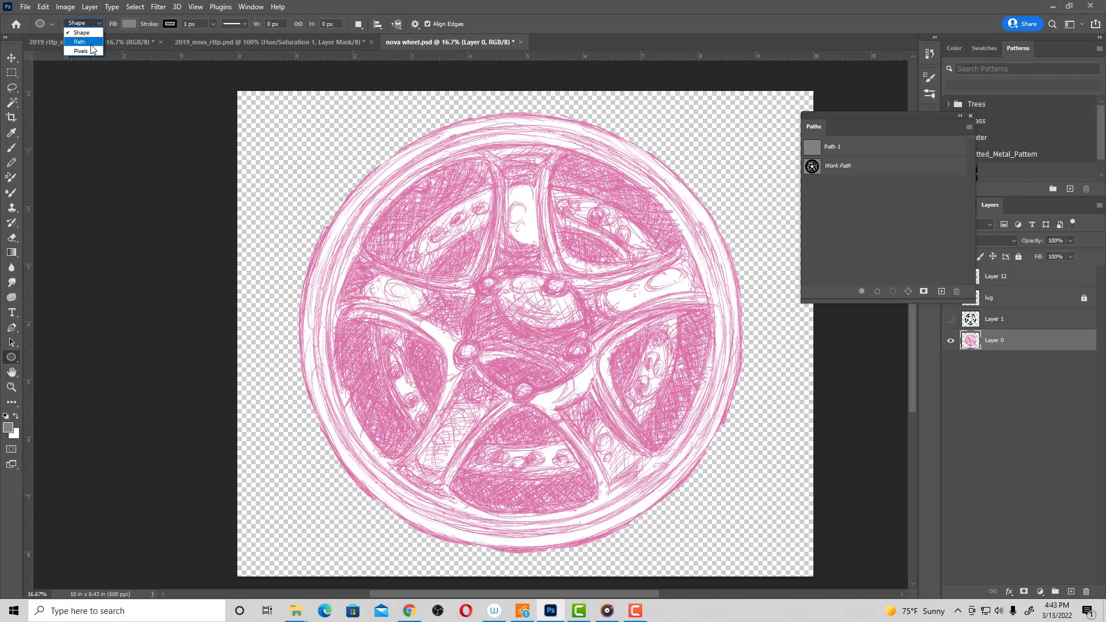
pyautogui.click(91, 44)
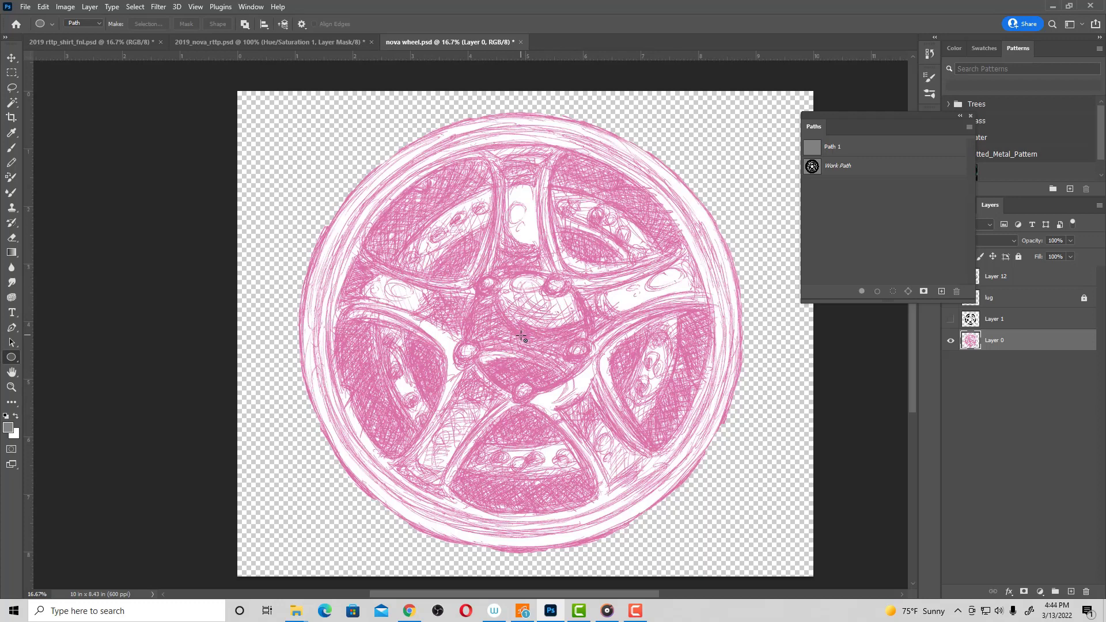
pyautogui.moveTo(522, 336)
pyautogui.mouseDown()
pyautogui.moveTo(117, 490)
pyautogui.moveTo(133, 564)
pyautogui.moveTo(153, 555)
pyautogui.mouseUp()
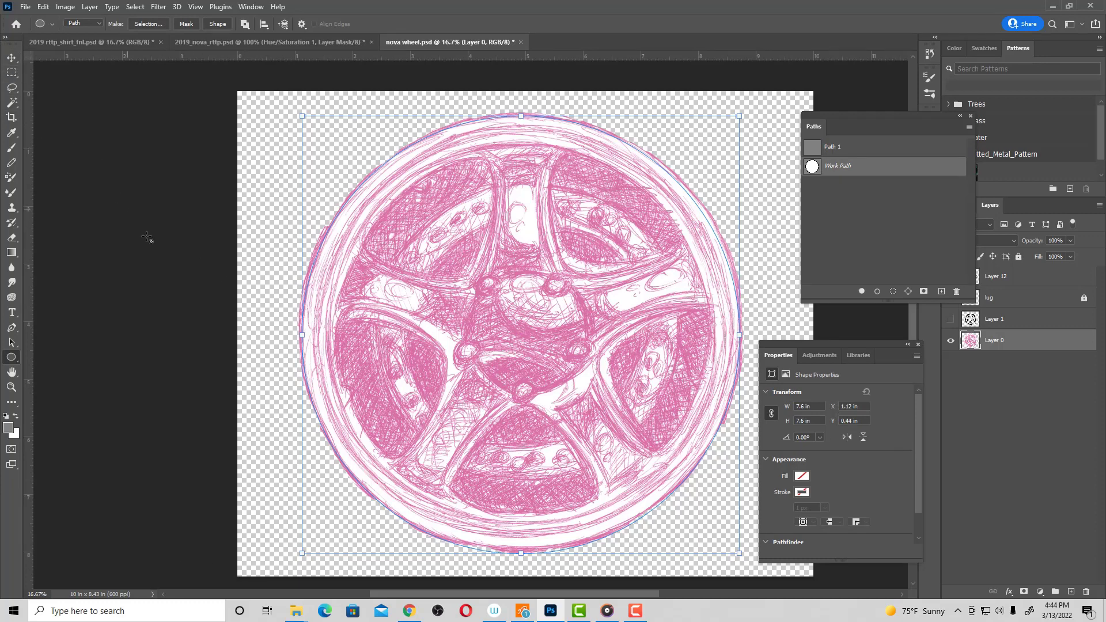
# Nudge the outer circle path up slightly with the Path Selection tool.
pyautogui.press('v')
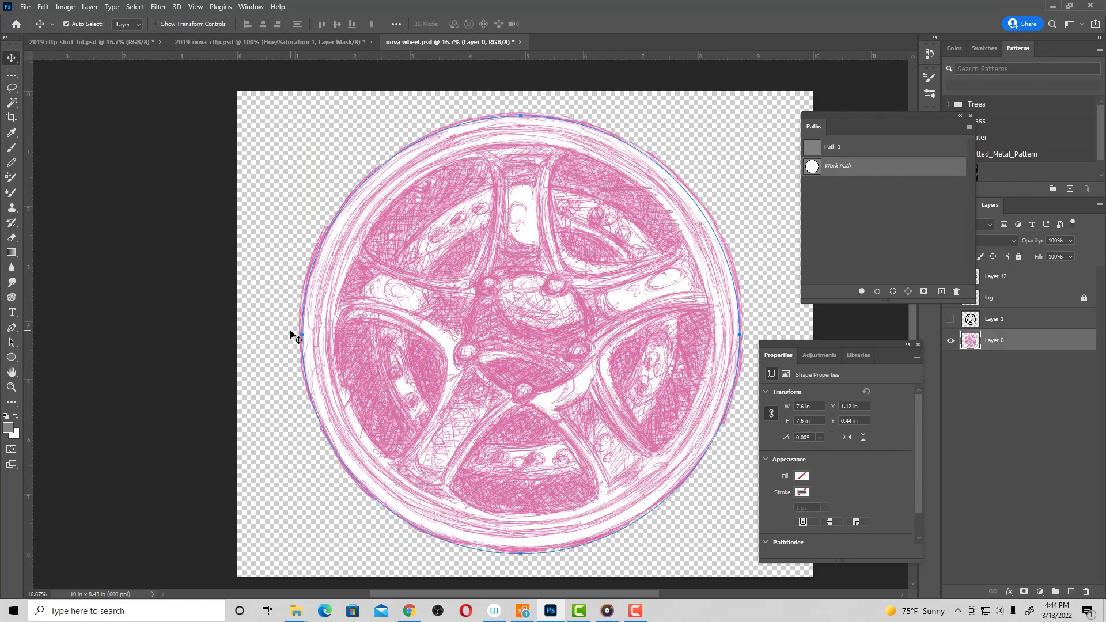
pyautogui.press('a')
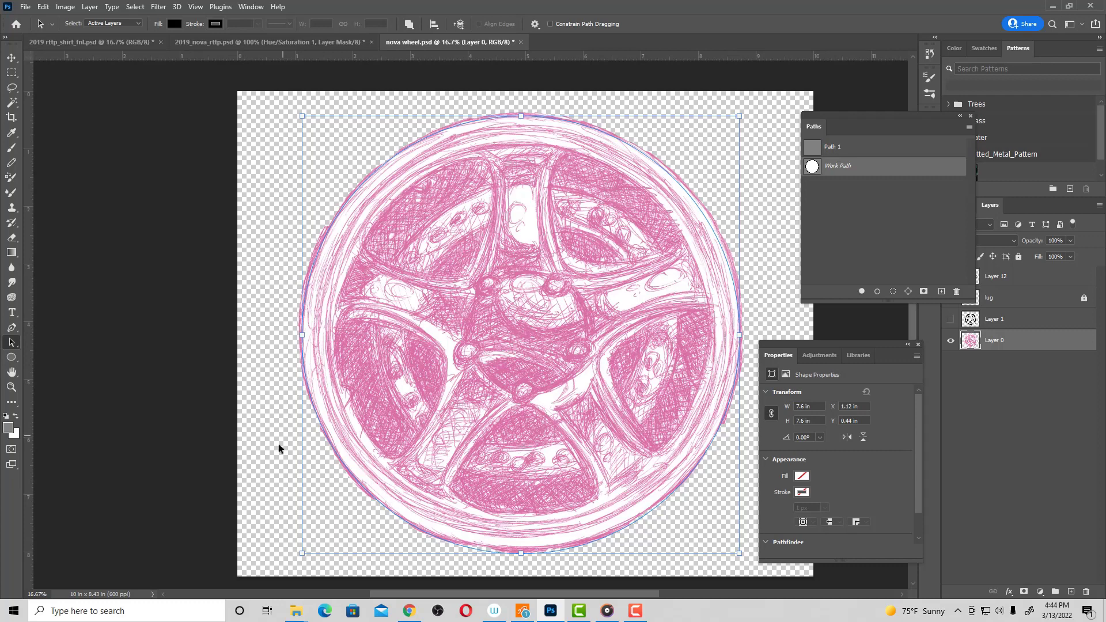
pyautogui.hotkey('shift', 'Up')
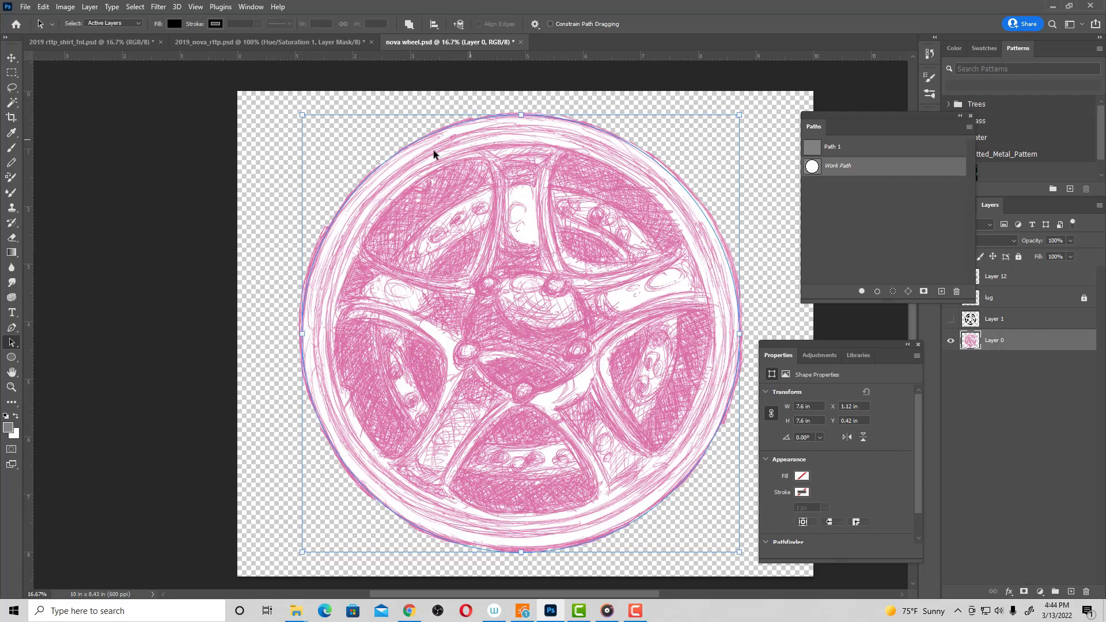
pyautogui.click(239, 291)
# Scale a second circle path down toward the wheel's inner rim.
pyautogui.moveTo(300, 334); pyautogui.dragTo(301, 334)
pyautogui.moveTo(300, 553); pyautogui.dragTo(315, 538)
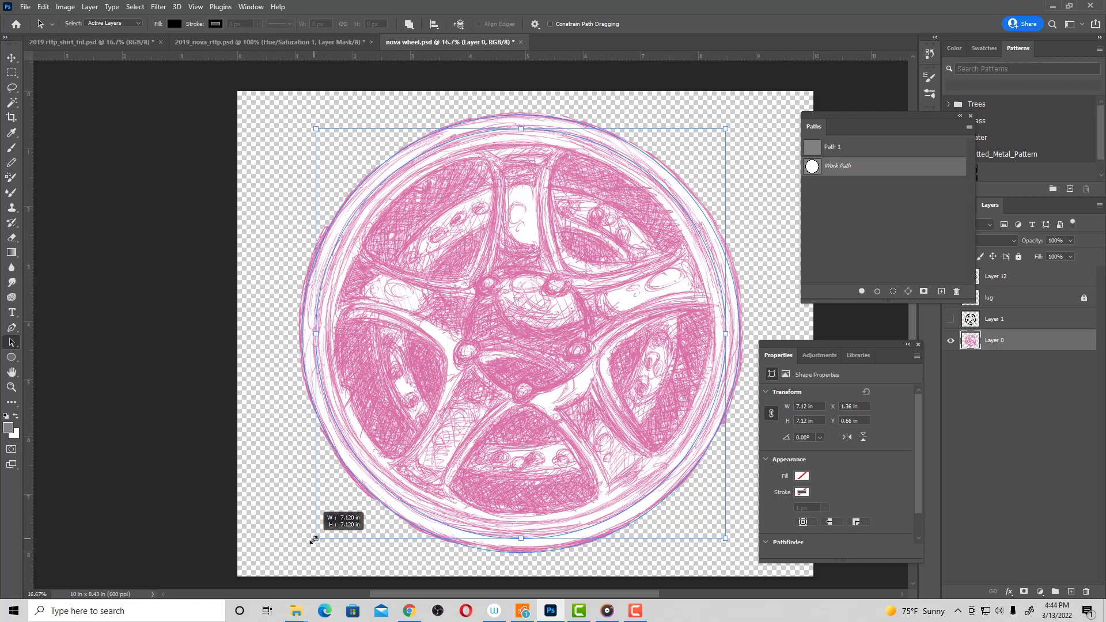
pyautogui.moveTo(315, 539); pyautogui.dragTo(310, 542)
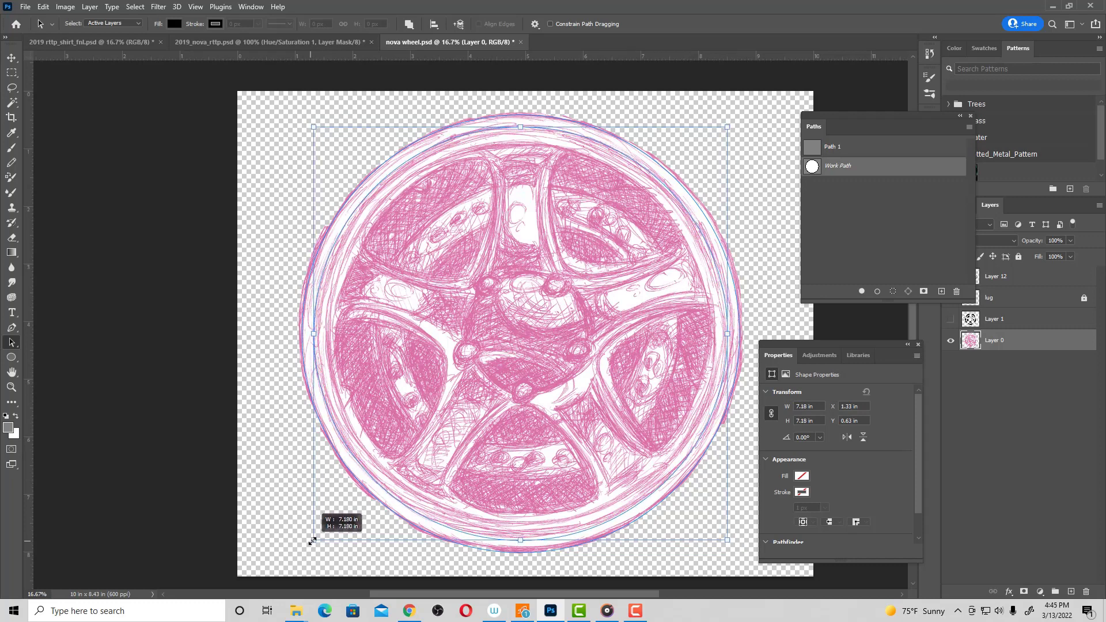
pyautogui.moveTo(310, 542); pyautogui.dragTo(311, 540)
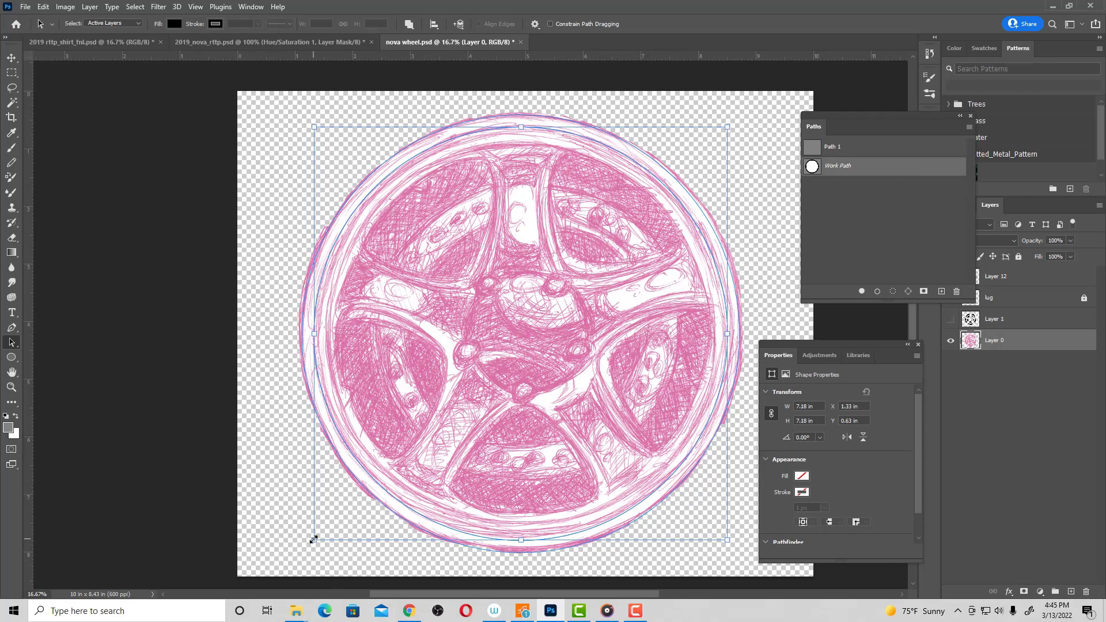
pyautogui.moveTo(314, 538); pyautogui.dragTo(341, 532)
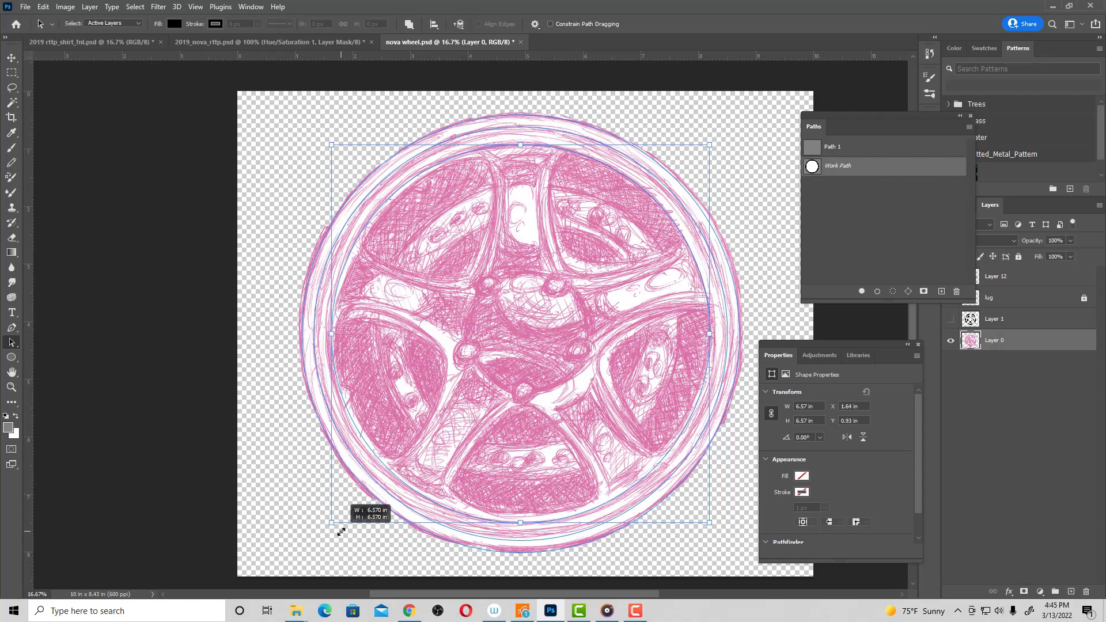
pyautogui.moveTo(341, 531); pyautogui.dragTo(341, 532)
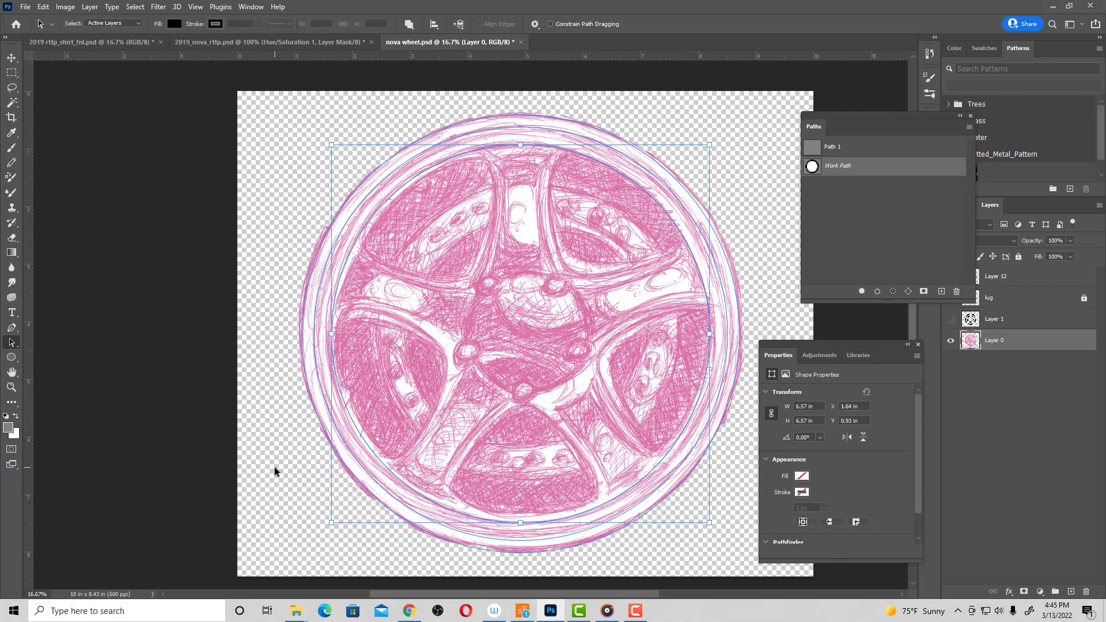
# Undo an accidental outer-circle resize and fit the inner circle to about 6.37 in.
pyautogui.click(333, 499)
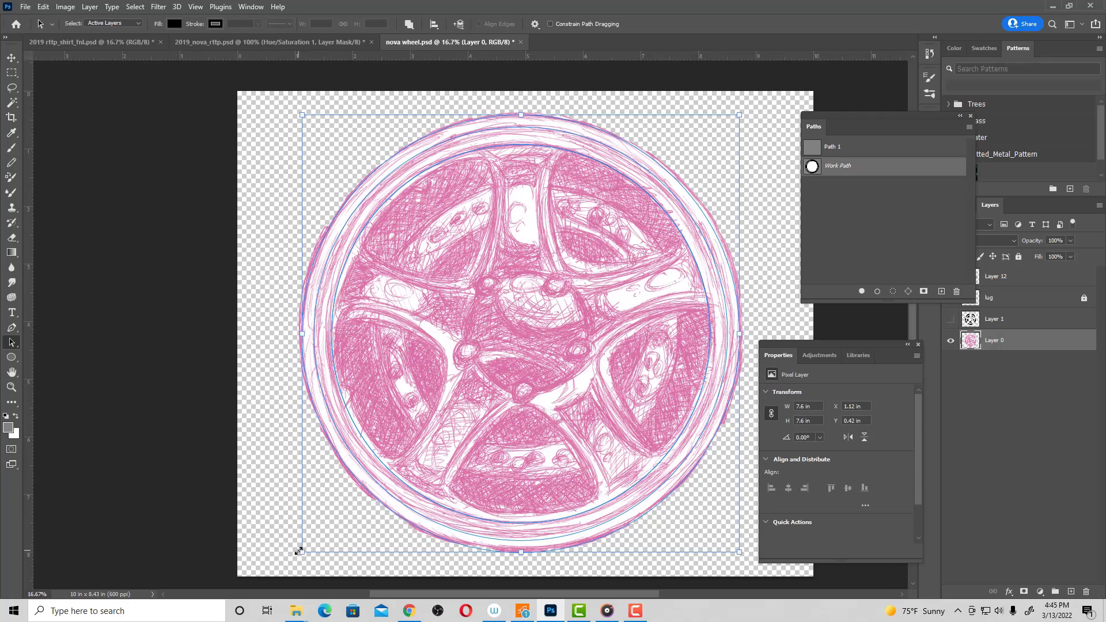
pyautogui.moveTo(299, 551); pyautogui.dragTo(311, 543)
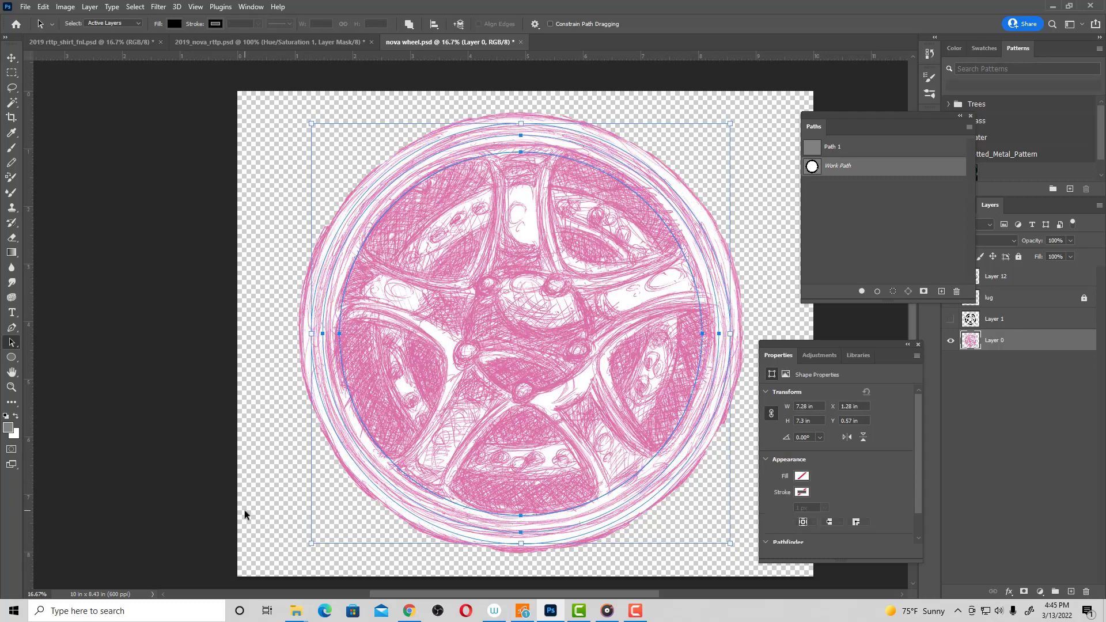
pyautogui.hotkey('ctrl', 'z')
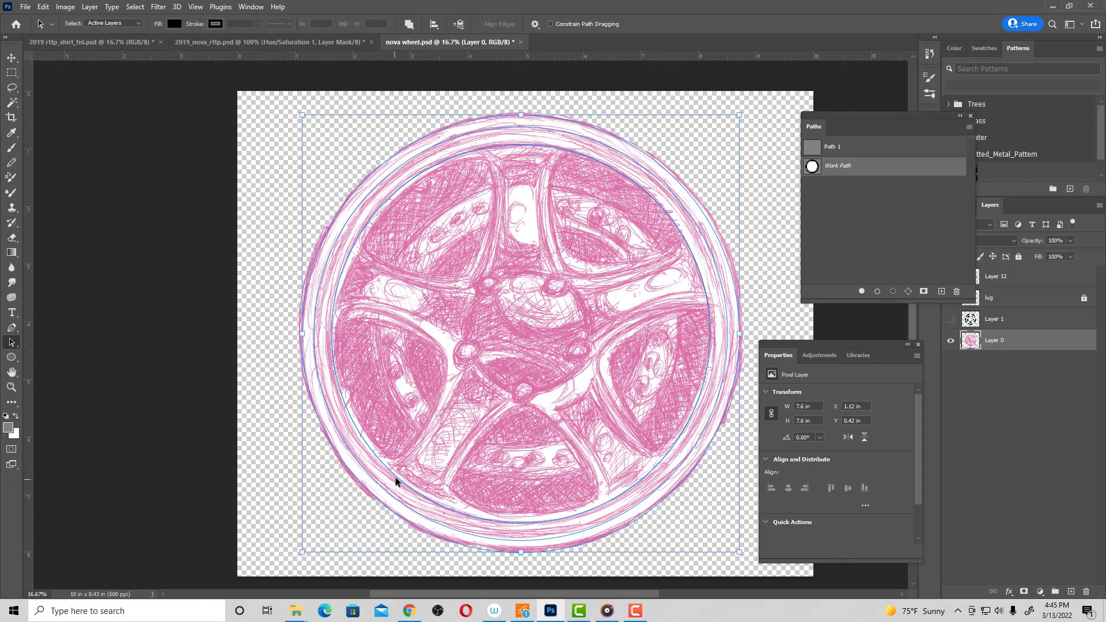
pyautogui.click(395, 477)
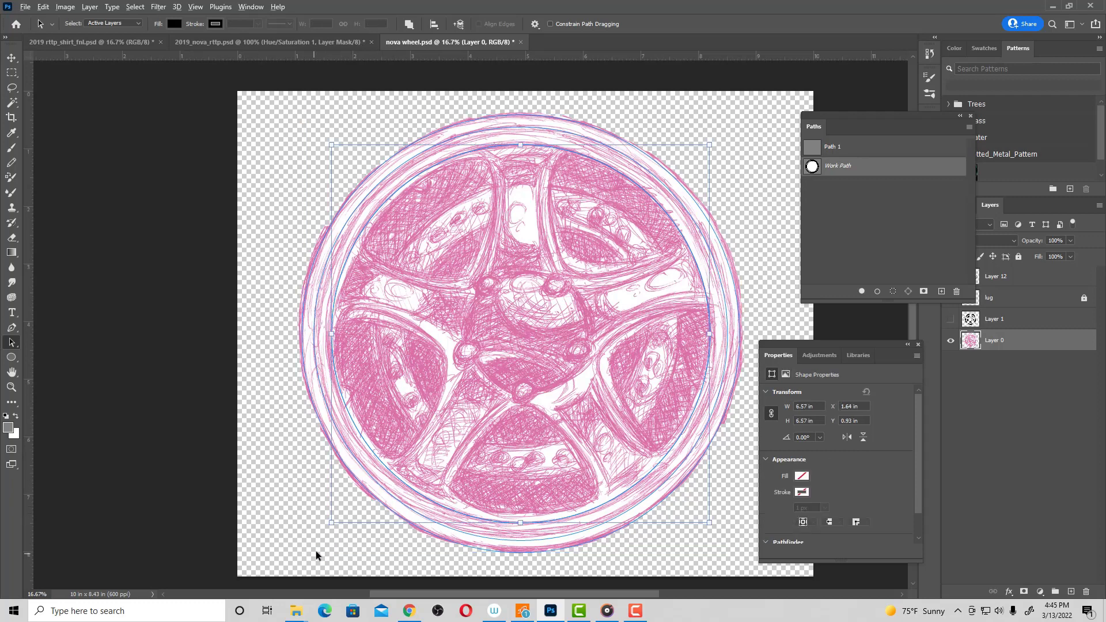
pyautogui.moveTo(329, 521); pyautogui.dragTo(340, 519)
pyautogui.click(281, 510)
pyautogui.click(382, 475)
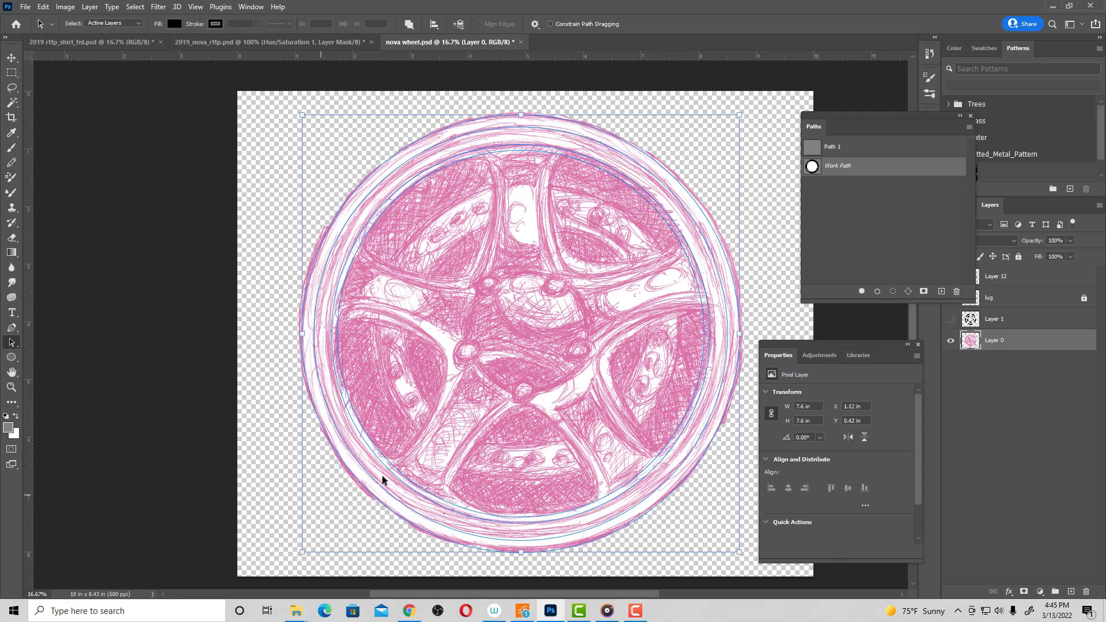
# Add a white-filled layer beneath the wheel sketch on Layer 0.
pyautogui.click(1071, 592)
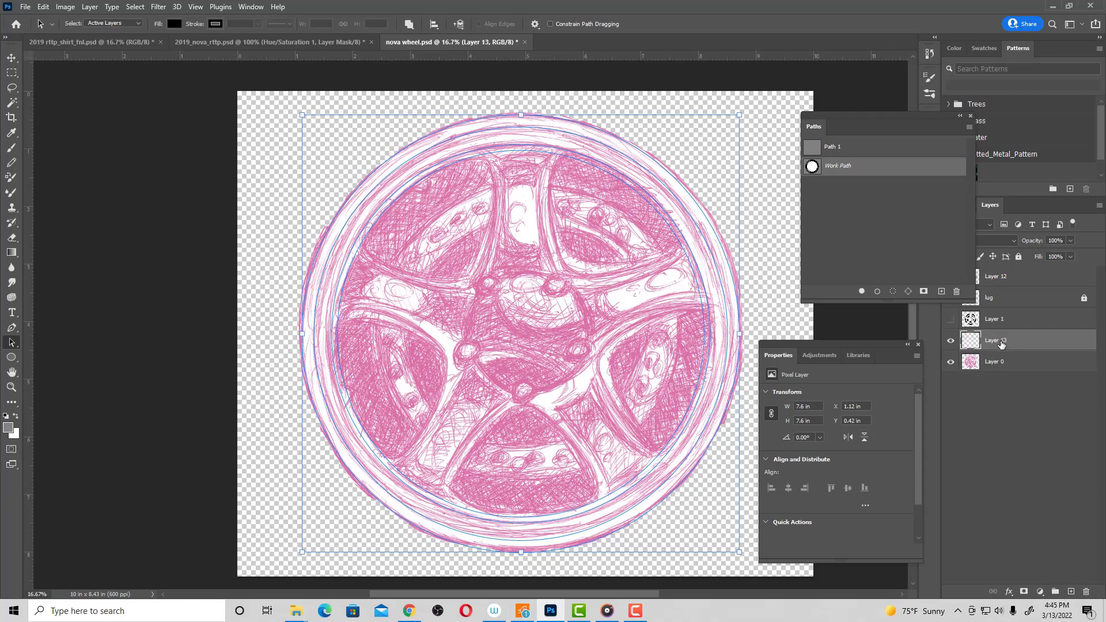
pyautogui.moveTo(981, 374); pyautogui.dragTo(984, 369)
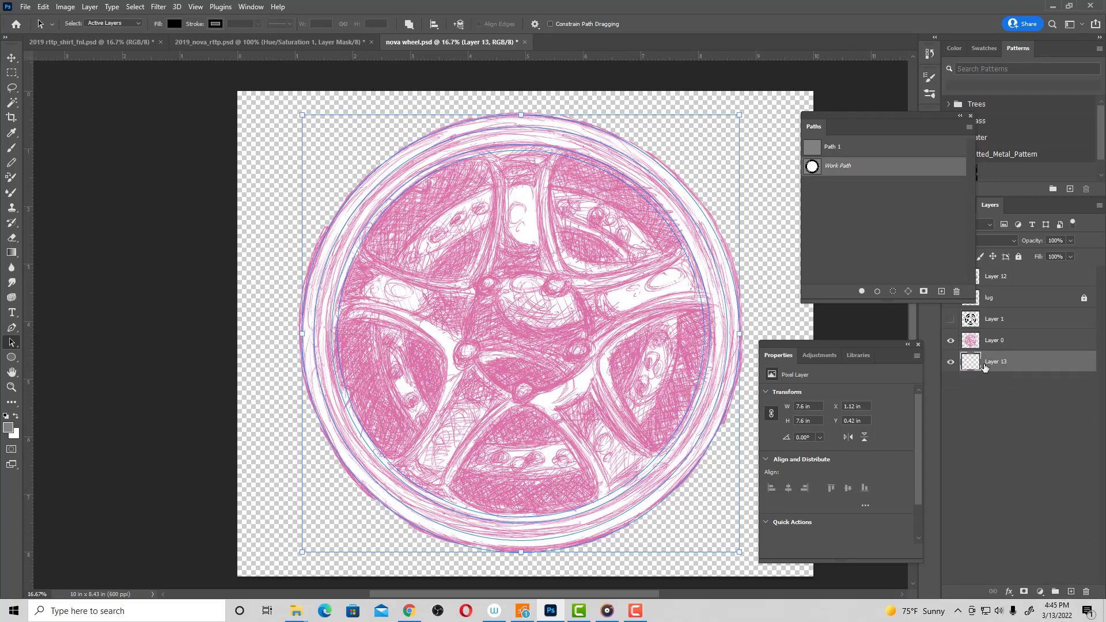
pyautogui.press('x')
pyautogui.hotkey('alt', 'BackSpace')
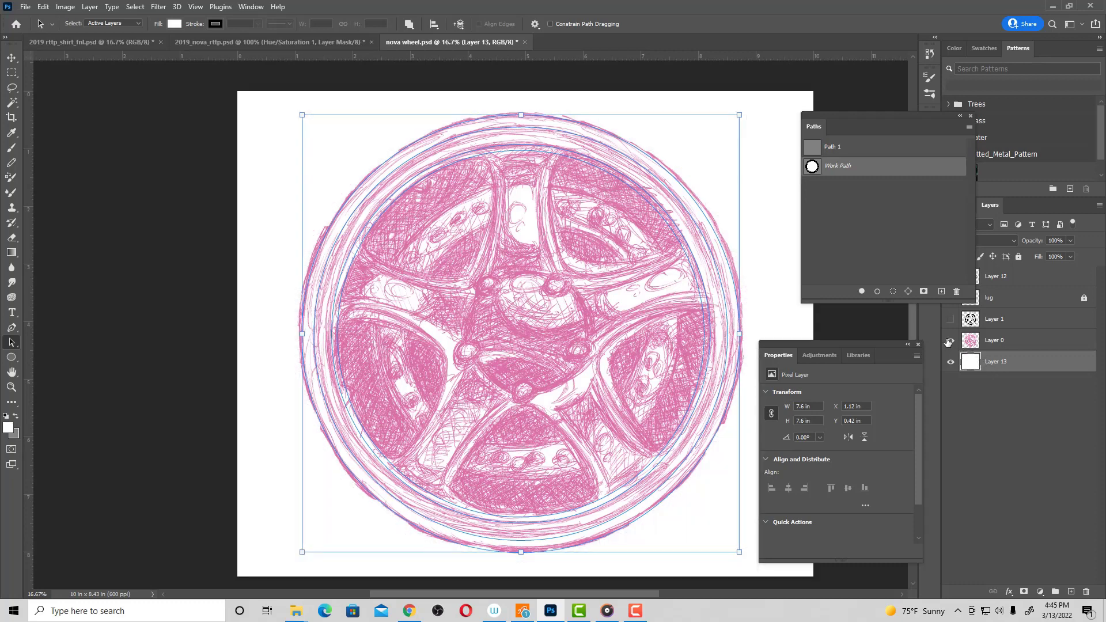
pyautogui.click(951, 341)
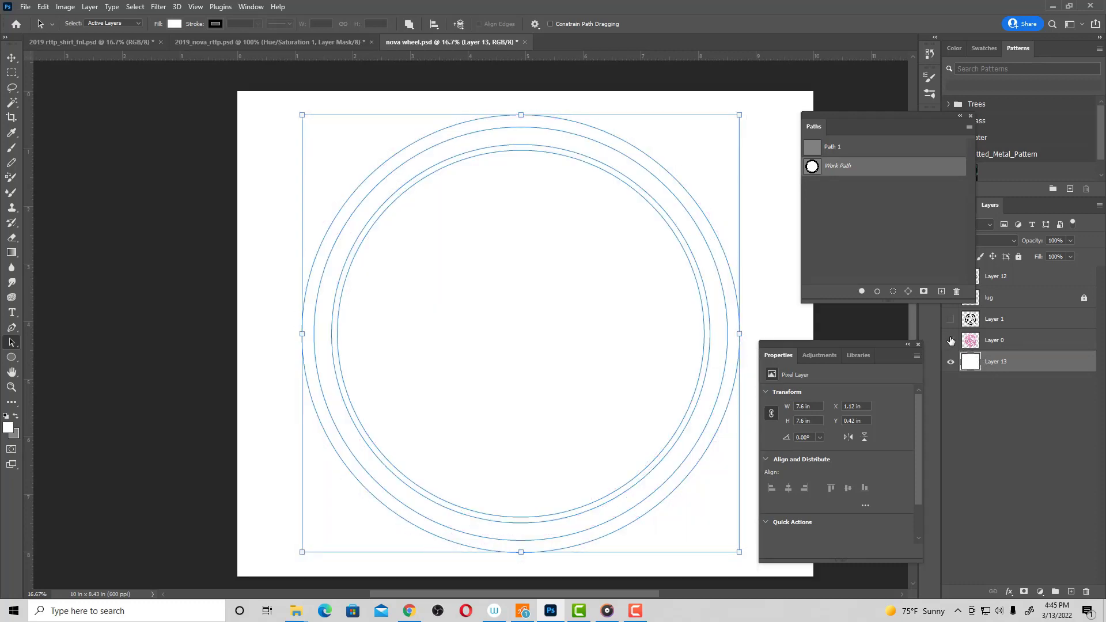
pyautogui.click(951, 341)
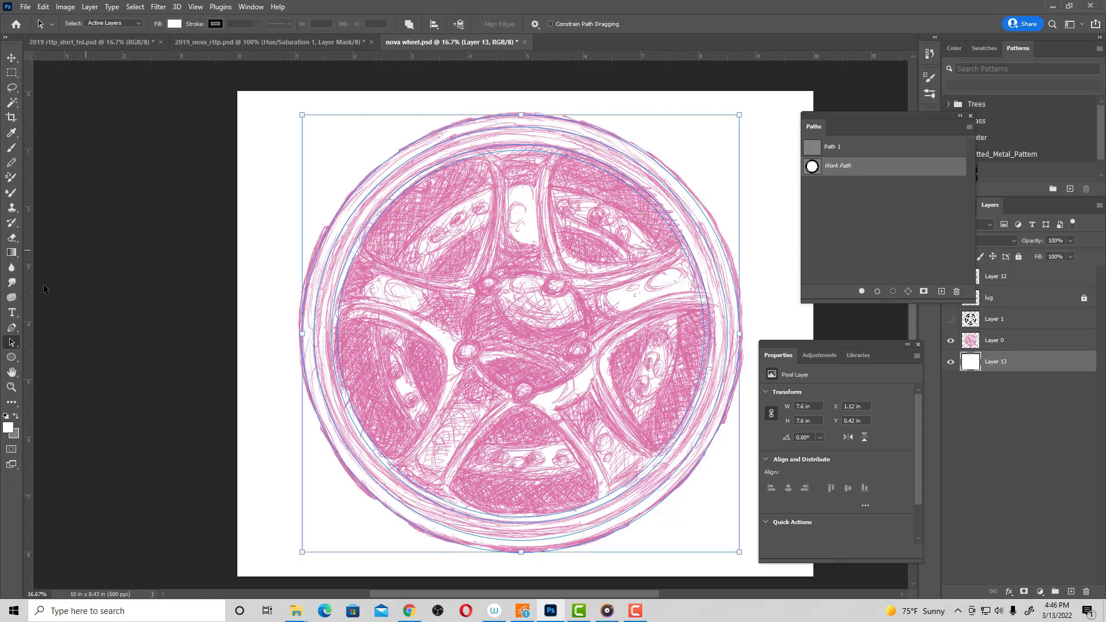
pyautogui.click(11, 328)
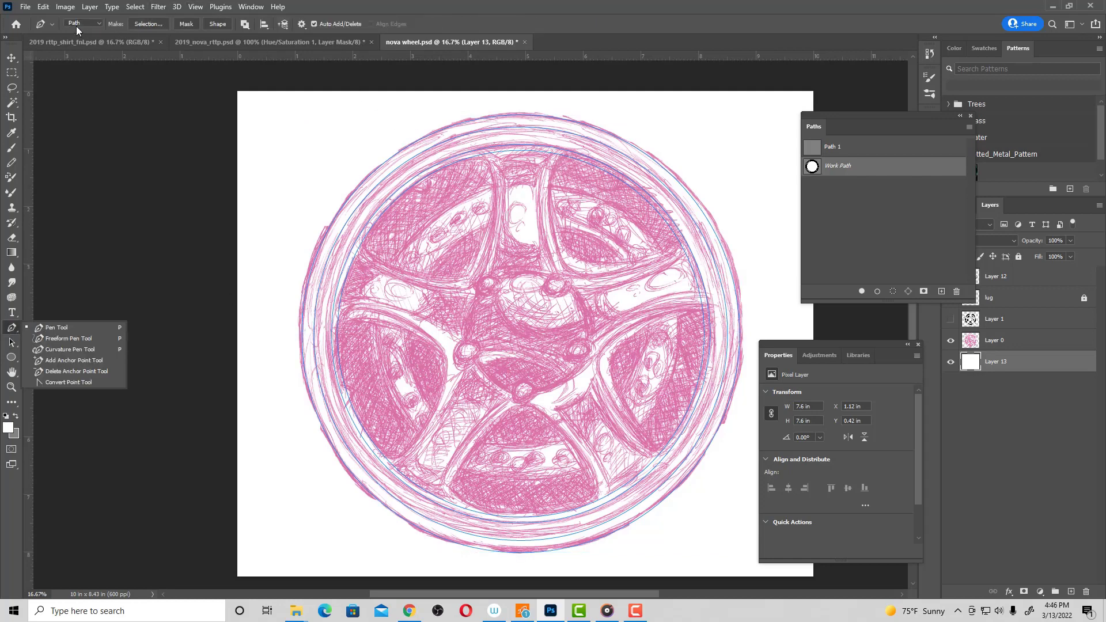
# Trace a closed curved Pen path around the upper-left spoke opening.
pyautogui.click(93, 328)
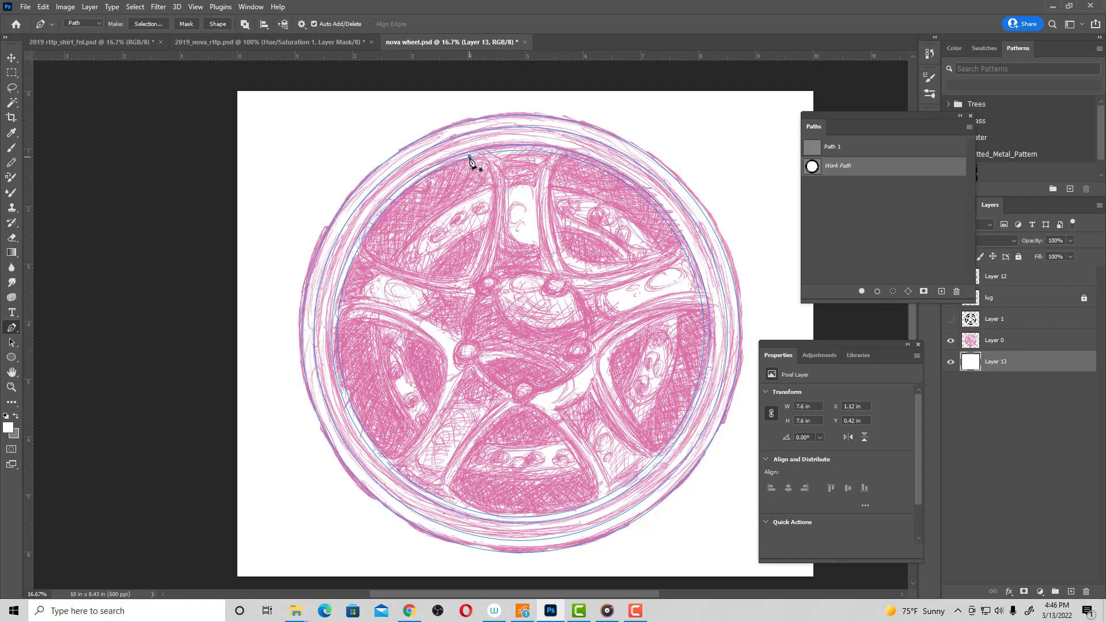
pyautogui.moveTo(470, 156); pyautogui.dragTo(484, 155)
pyautogui.moveTo(495, 221); pyautogui.dragTo(485, 276)
pyautogui.moveTo(416, 283); pyautogui.dragTo(356, 259)
pyautogui.moveTo(356, 256); pyautogui.dragTo(356, 256)
pyautogui.moveTo(368, 229); pyautogui.dragTo(380, 207)
pyautogui.moveTo(470, 157); pyautogui.dragTo(644, 216)
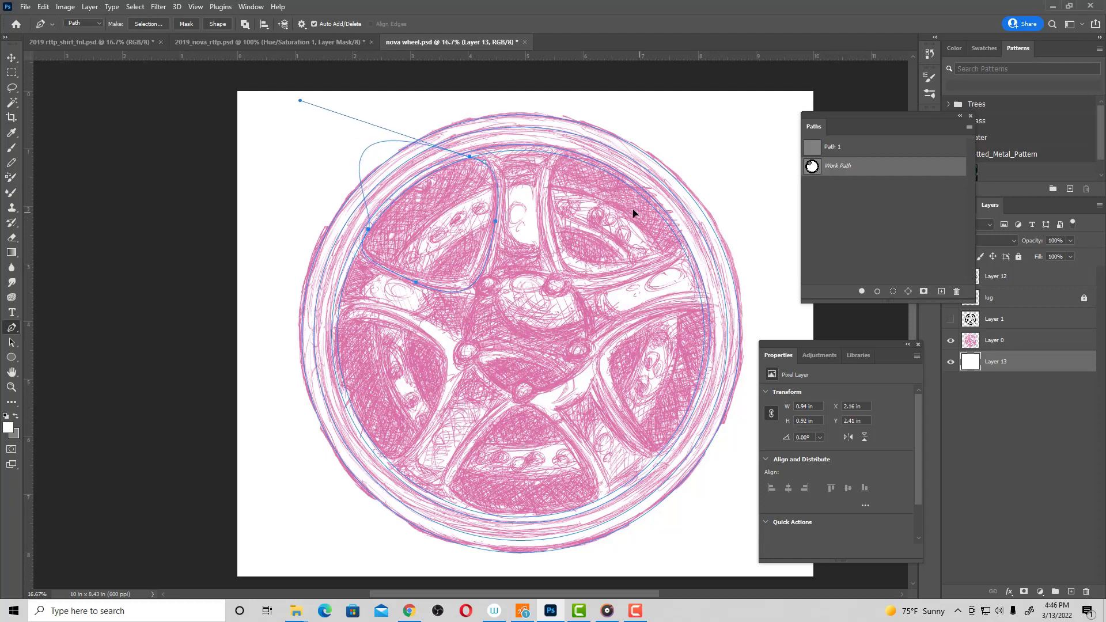
pyautogui.moveTo(644, 216); pyautogui.dragTo(605, 213)
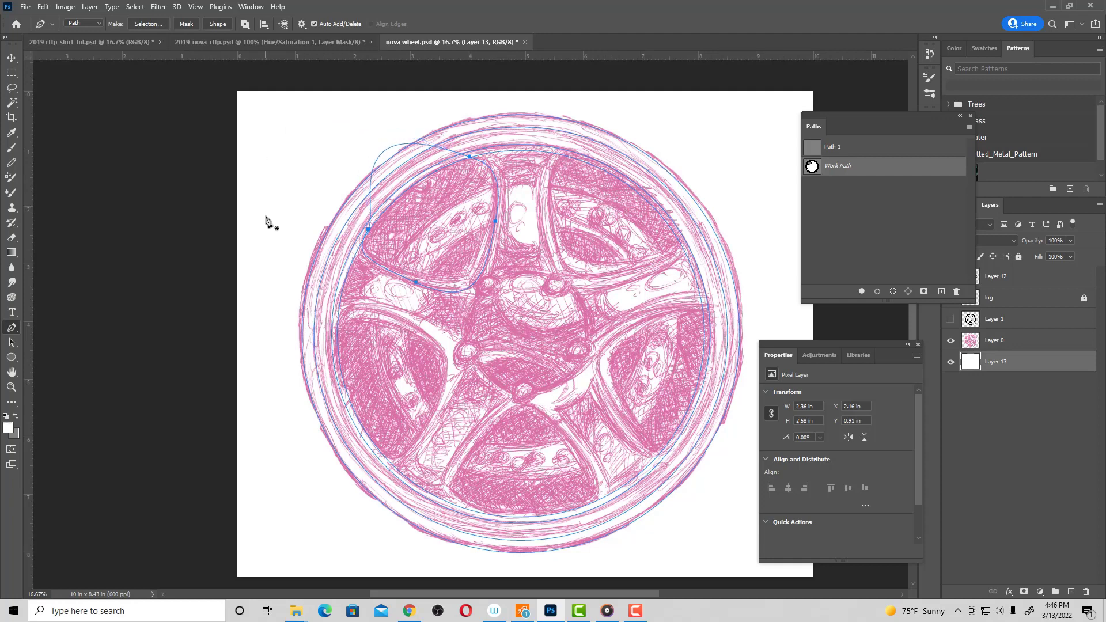
# Fade the wheel sketch Layer 0 to 32% opacity.
pyautogui.click(952, 341)
pyautogui.click(951, 341)
pyautogui.click(978, 345)
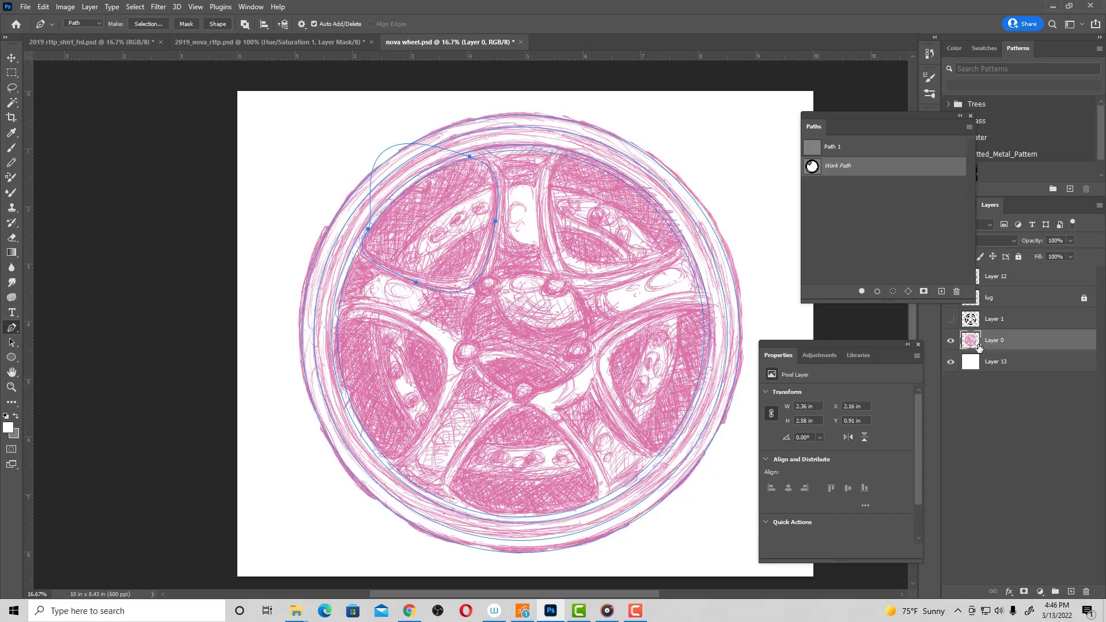
pyautogui.click(1070, 241)
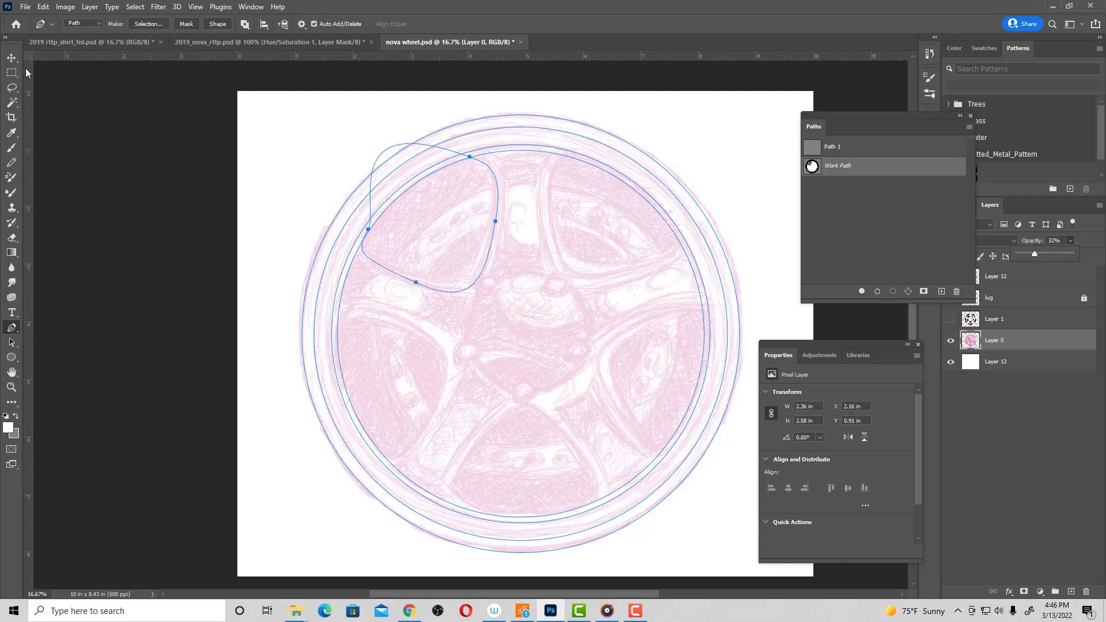
pyautogui.click(12, 342)
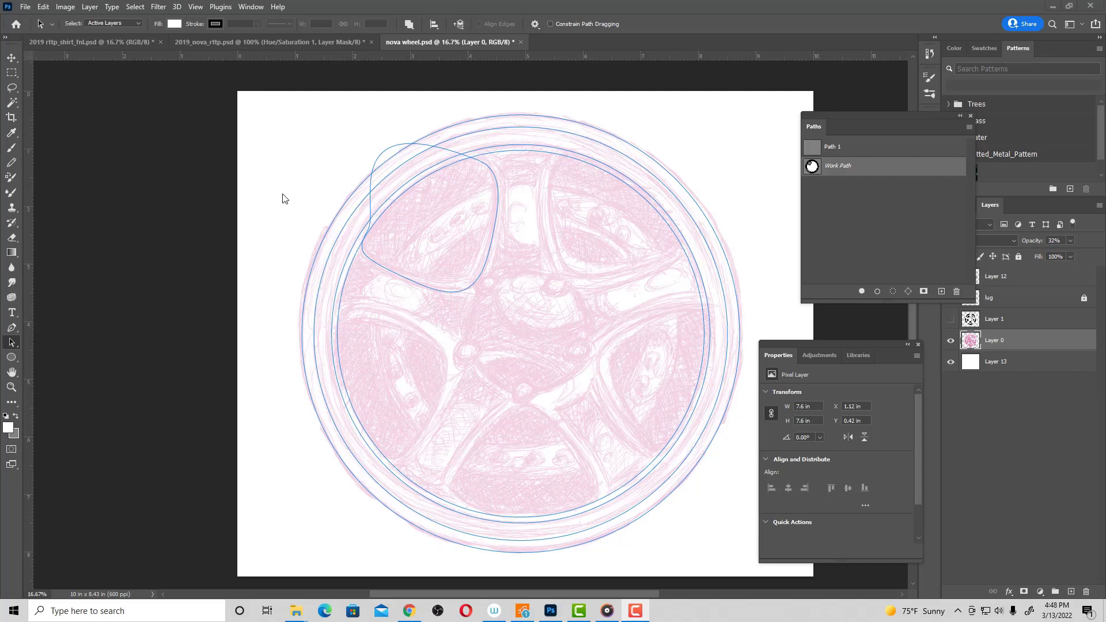
pyautogui.click(326, 234)
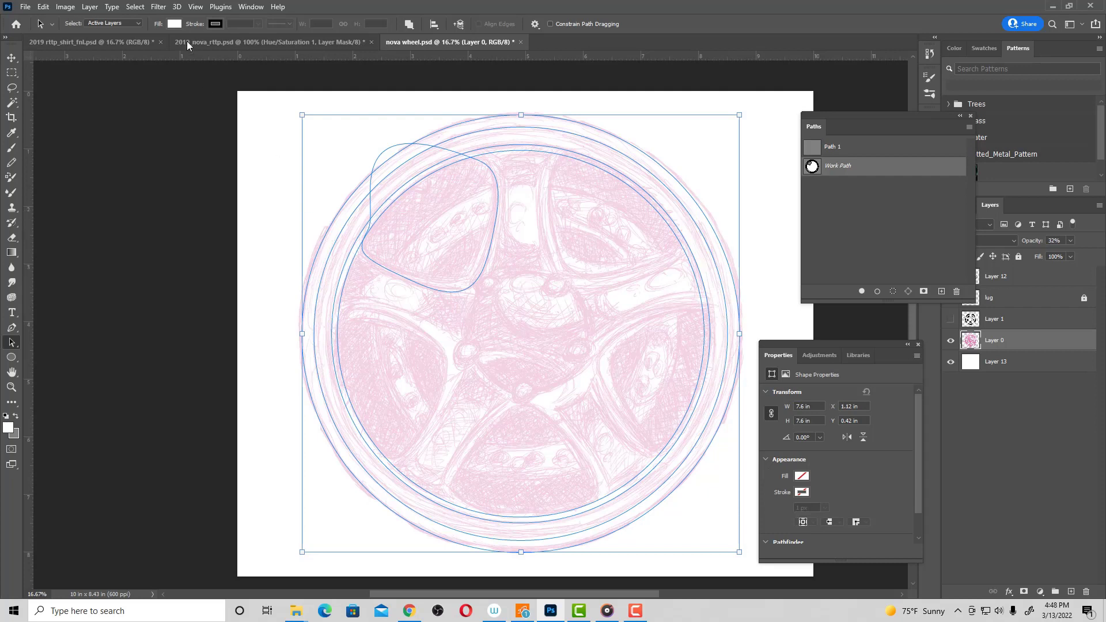
# Make a selection from the outer rim circle path.
pyautogui.click(133, 8)
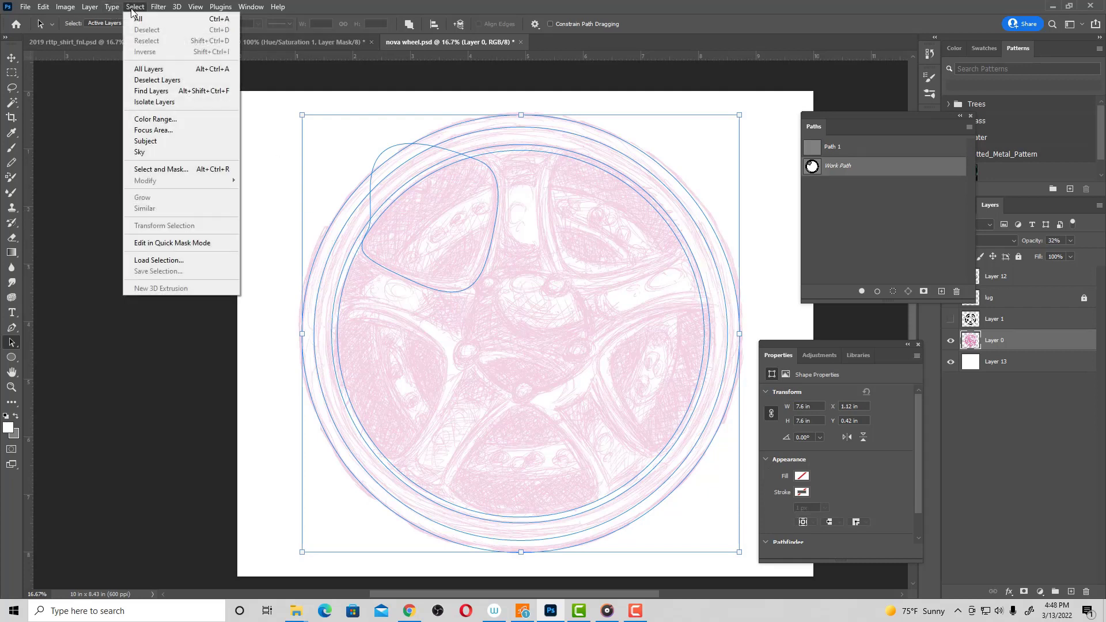
pyautogui.click(331, 232)
pyautogui.rightClick(331, 233)
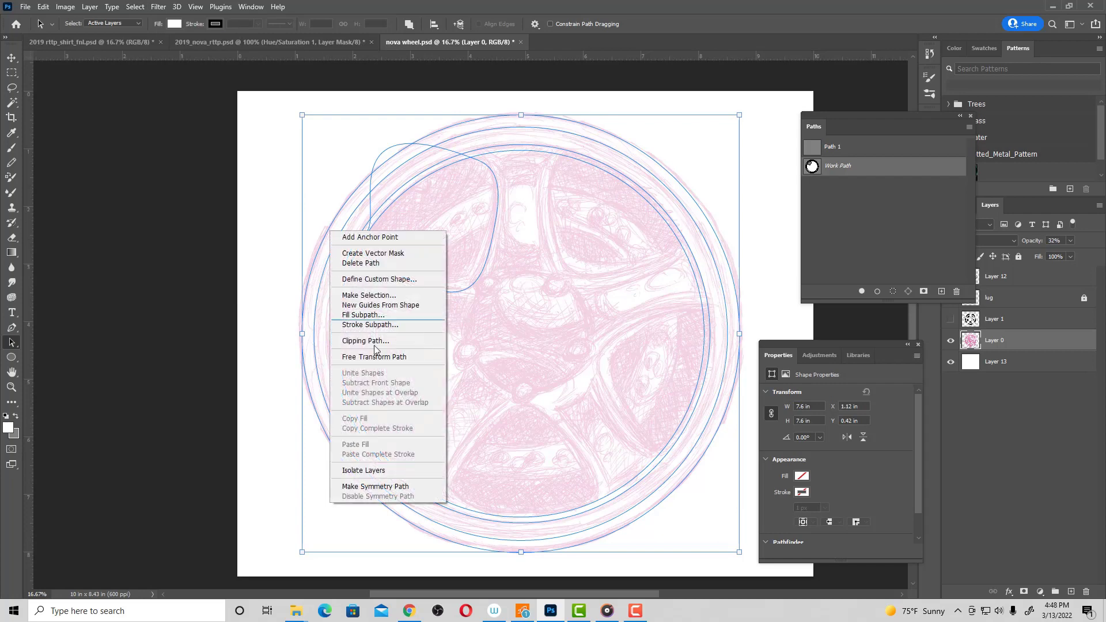
pyautogui.click(413, 295)
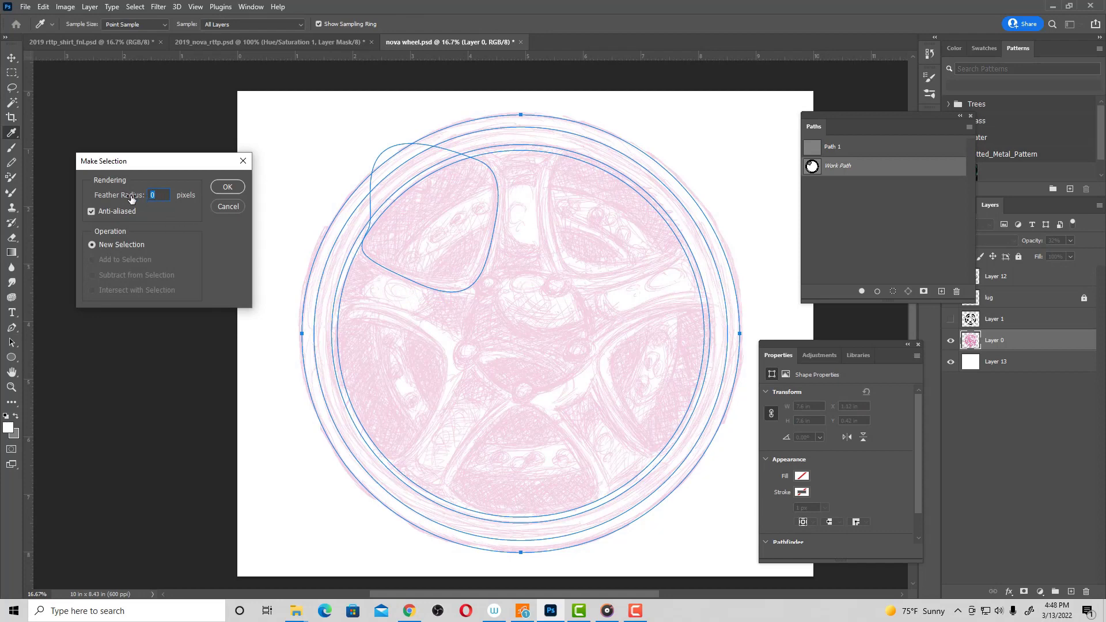
pyautogui.click(227, 187)
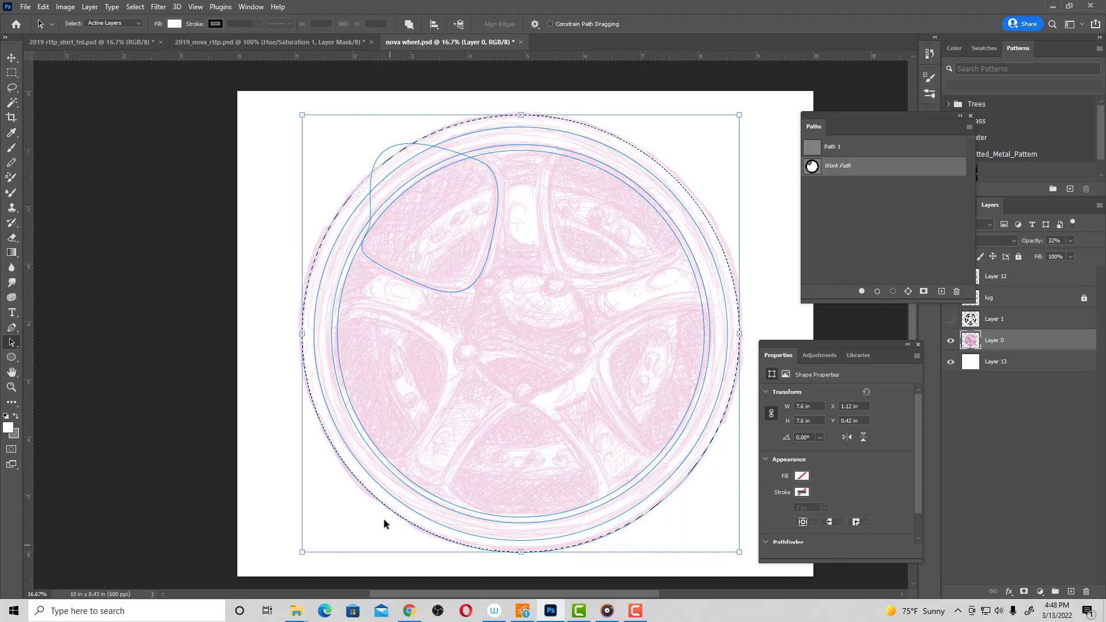
# Subtract the smaller circle path from the selection, leaving a rim ring.
pyautogui.click(386, 492)
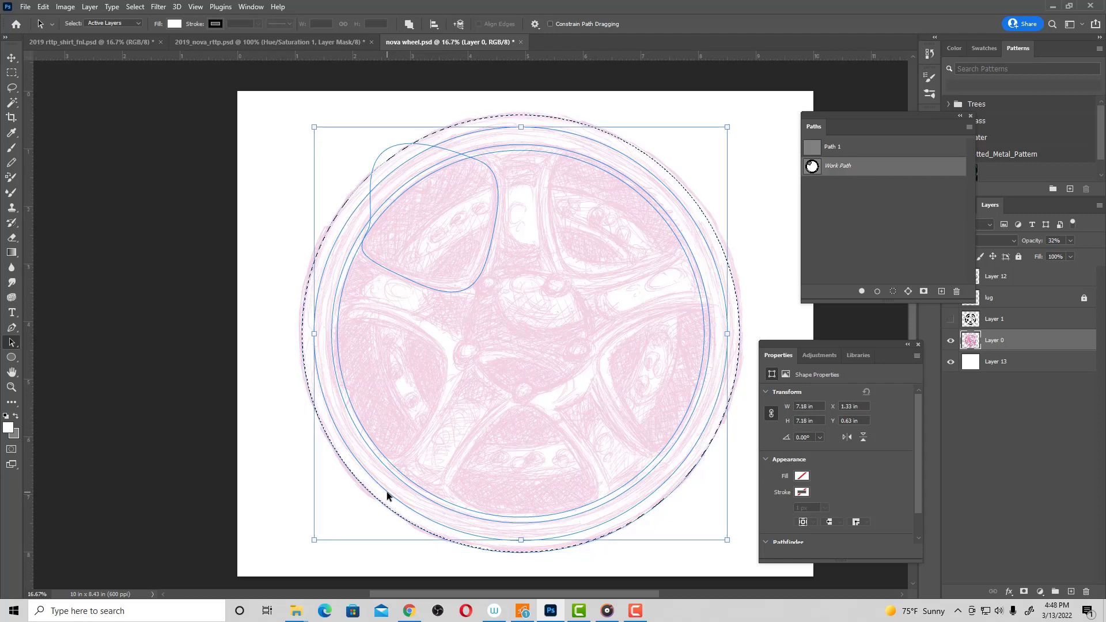
pyautogui.rightClick(386, 492)
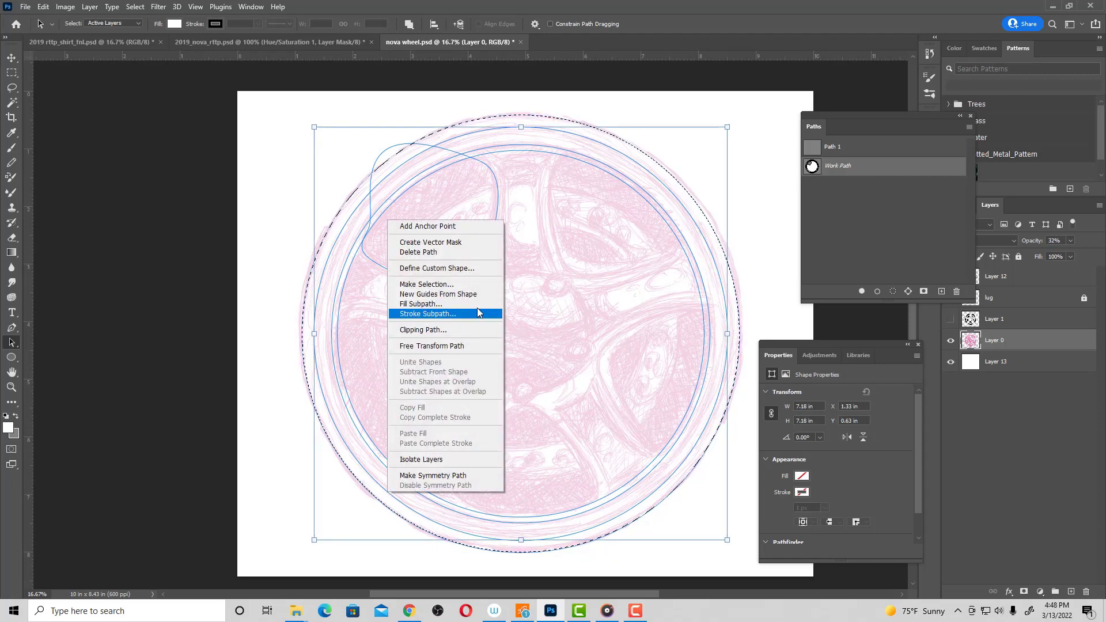
pyautogui.click(457, 286)
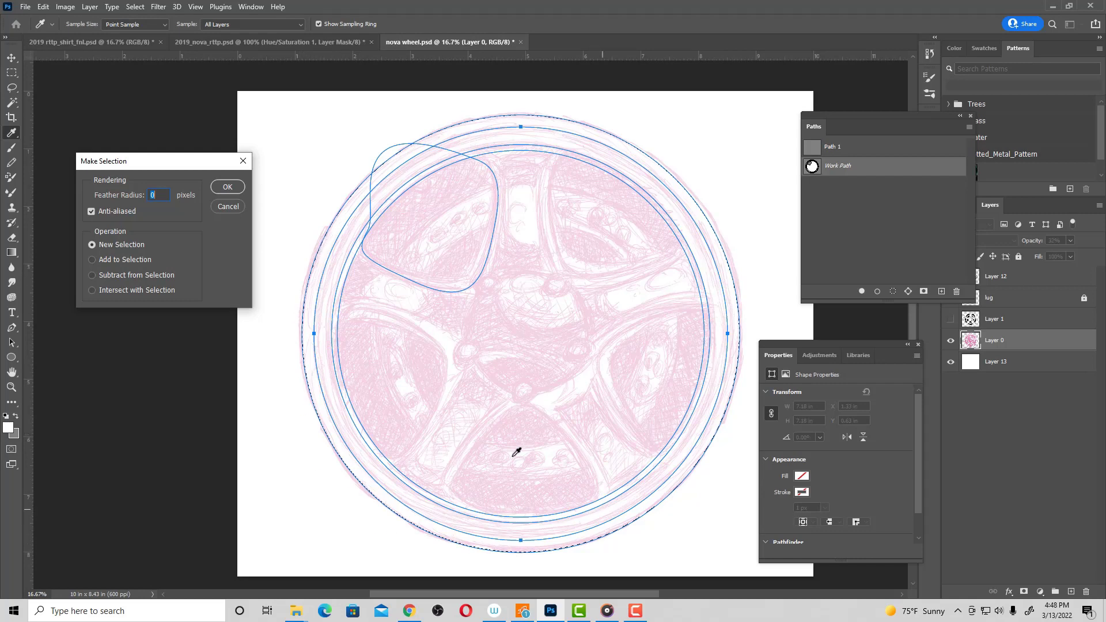
pyautogui.click(126, 277)
pyautogui.click(227, 187)
pyautogui.press('a')
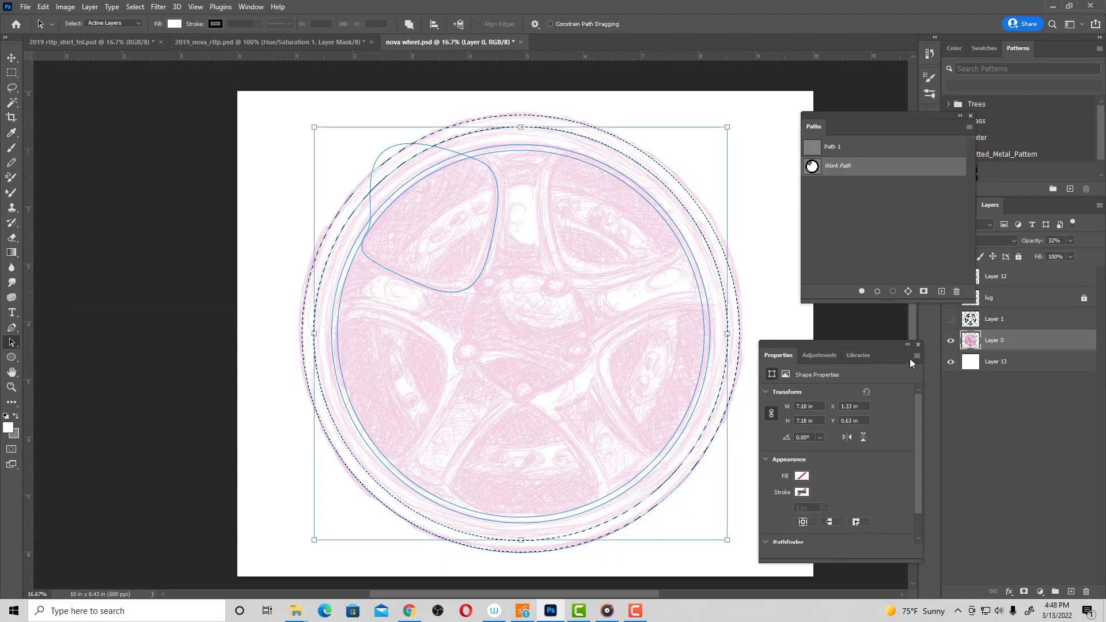
pyautogui.click(869, 237)
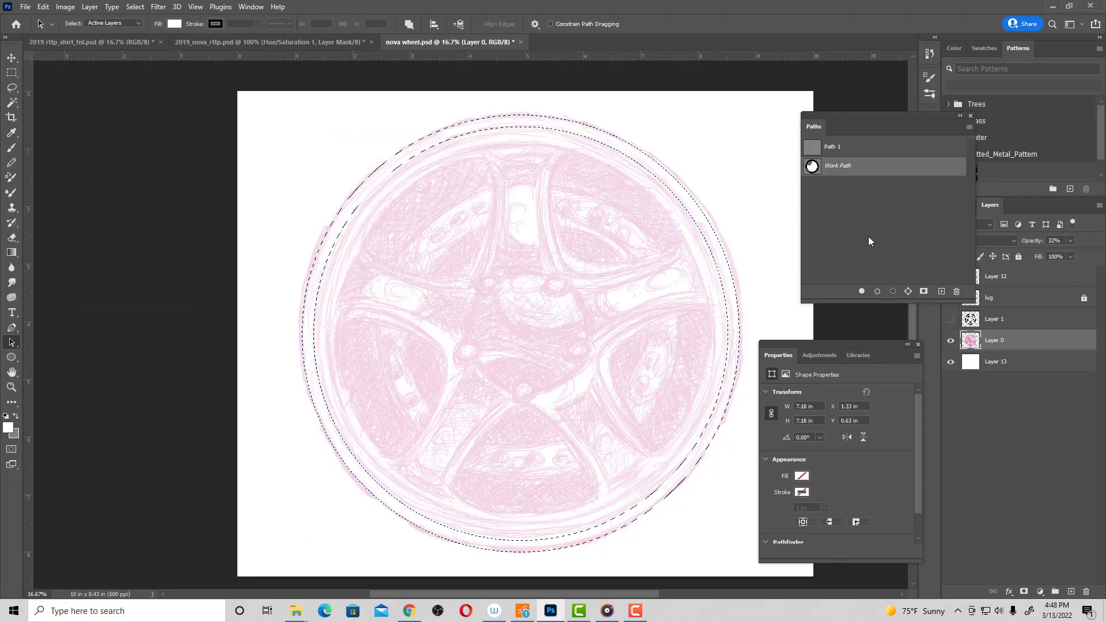
# Fill the rim ring selection with grey on a new layer.
pyautogui.click(951, 344)
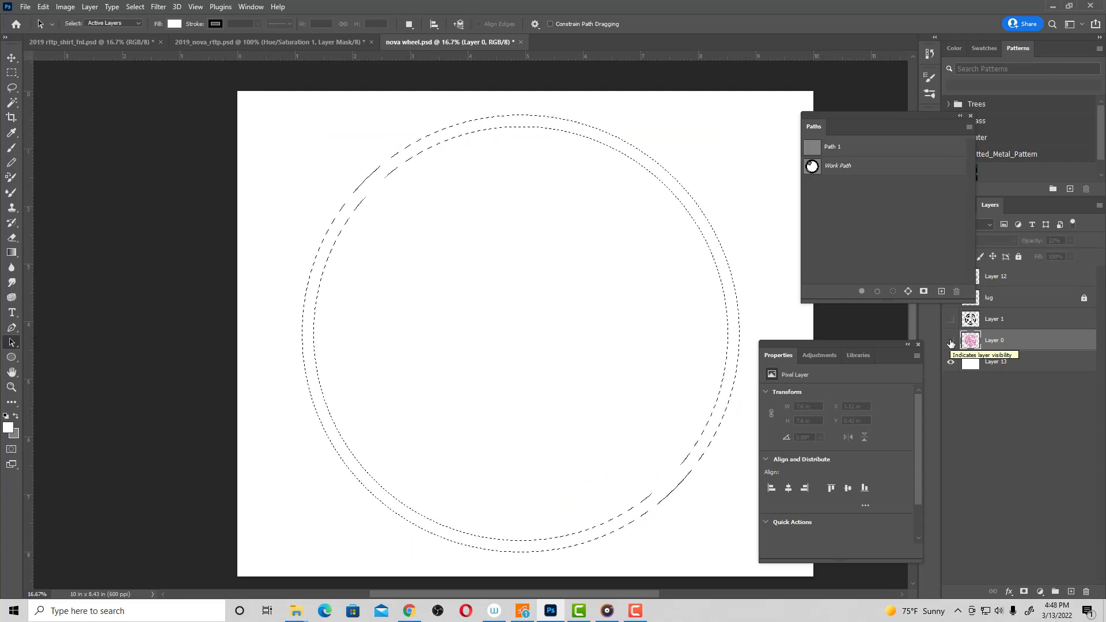
pyautogui.click(950, 341)
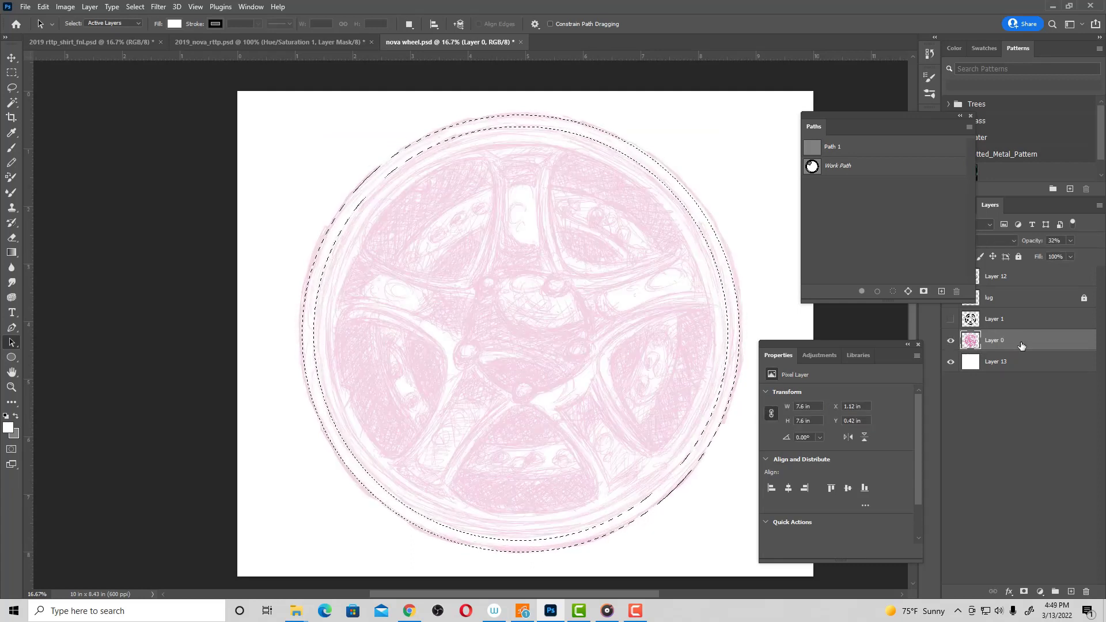
pyautogui.click(1072, 590)
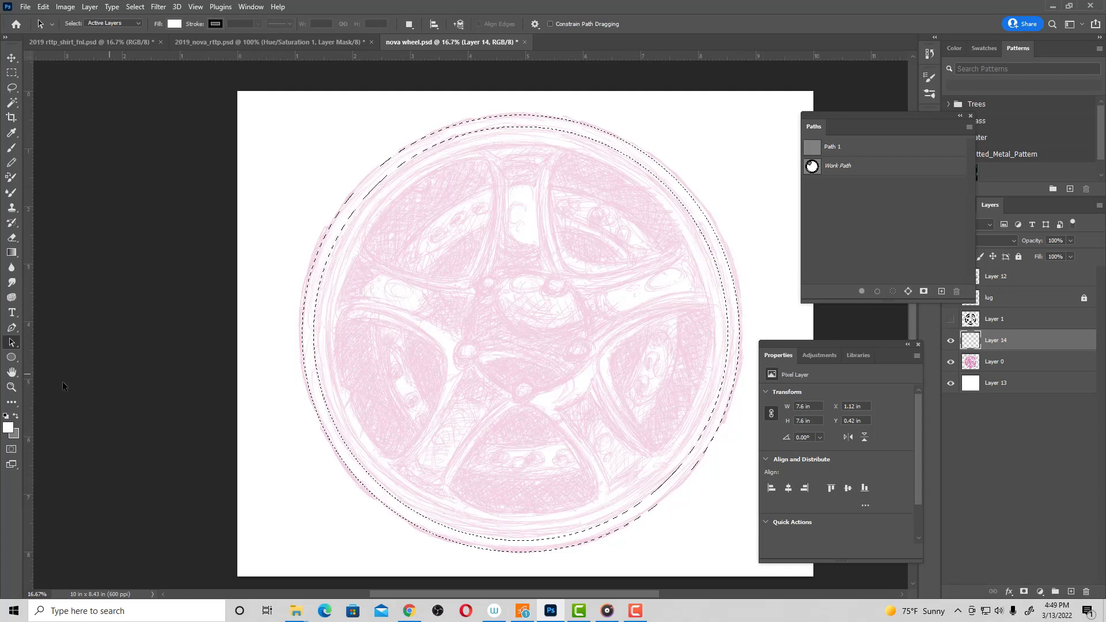
pyautogui.click(15, 418)
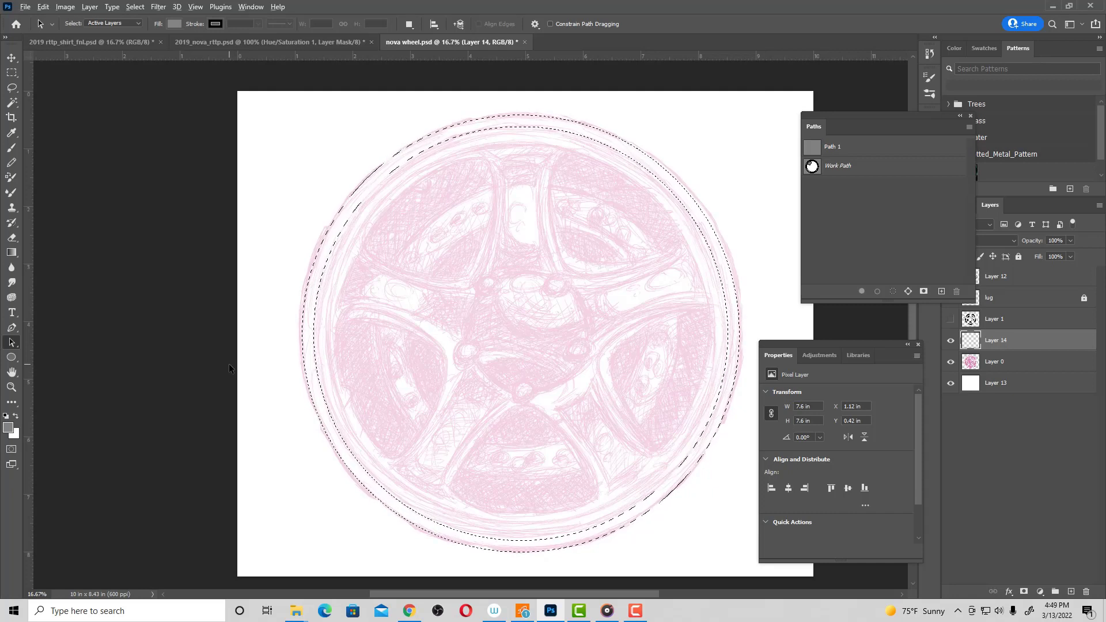
pyautogui.hotkey('alt', 'BackSpace')
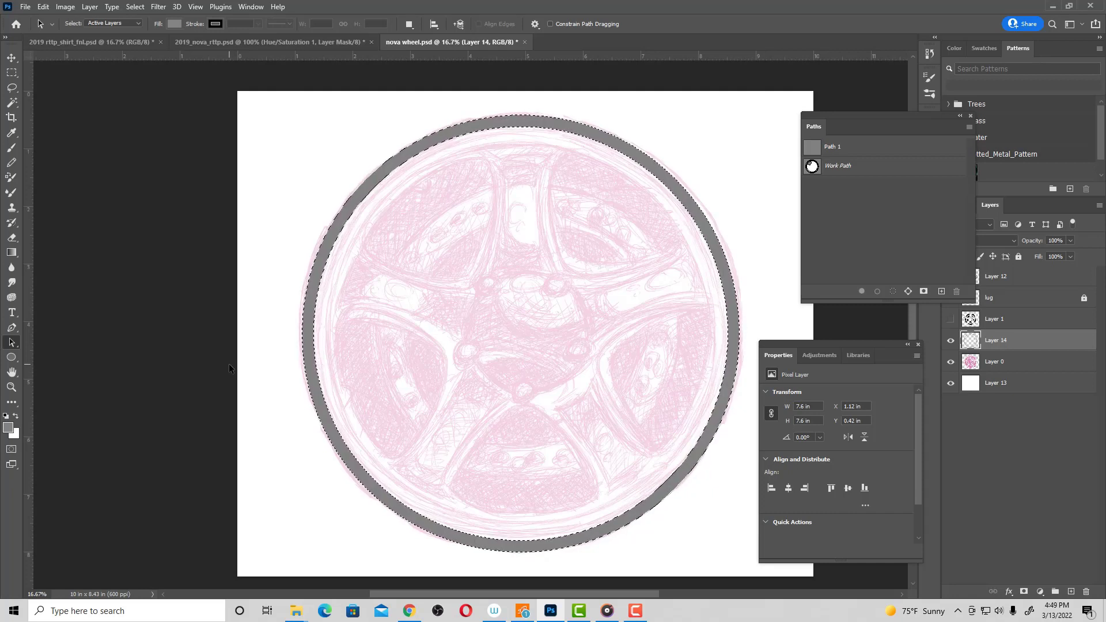
# Set the foreground colour to near-black 121204.
pyautogui.click(8, 428)
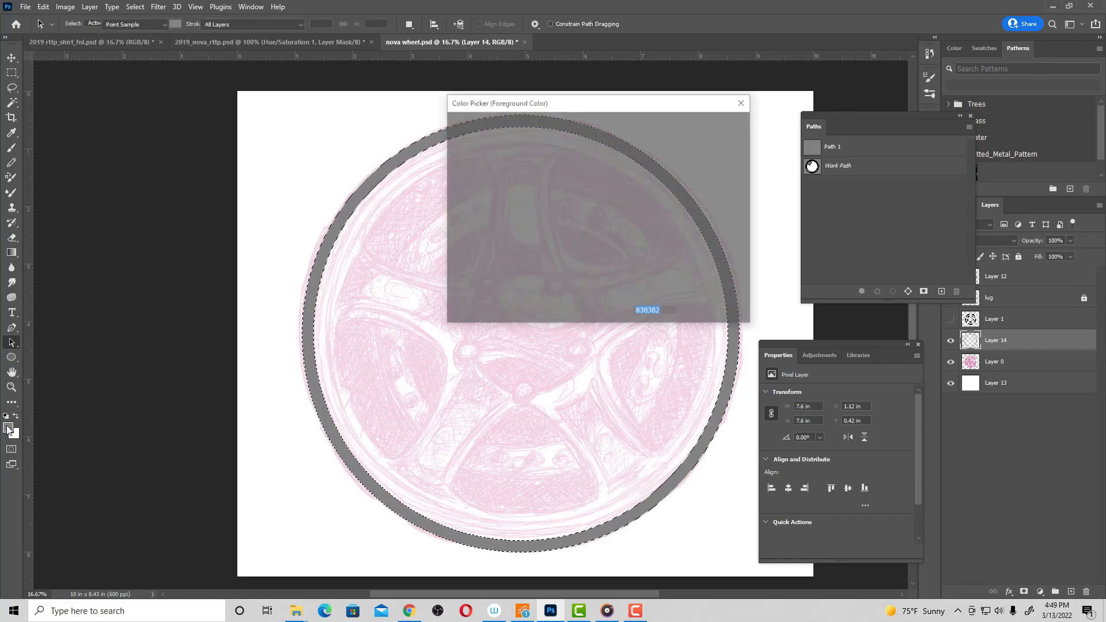
pyautogui.click(561, 266)
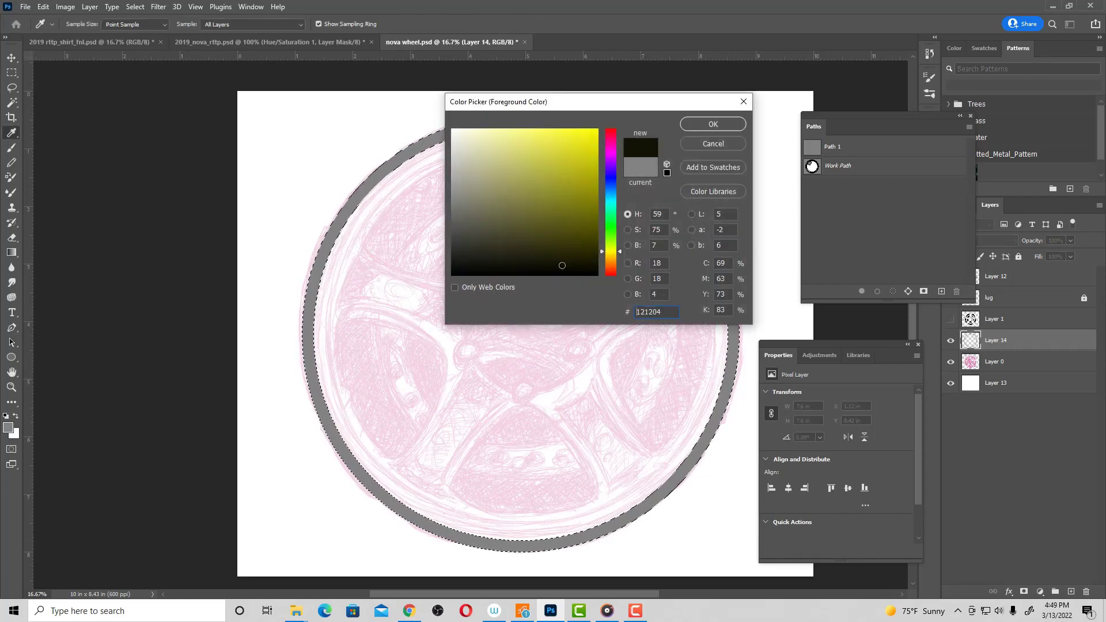
pyautogui.click(714, 124)
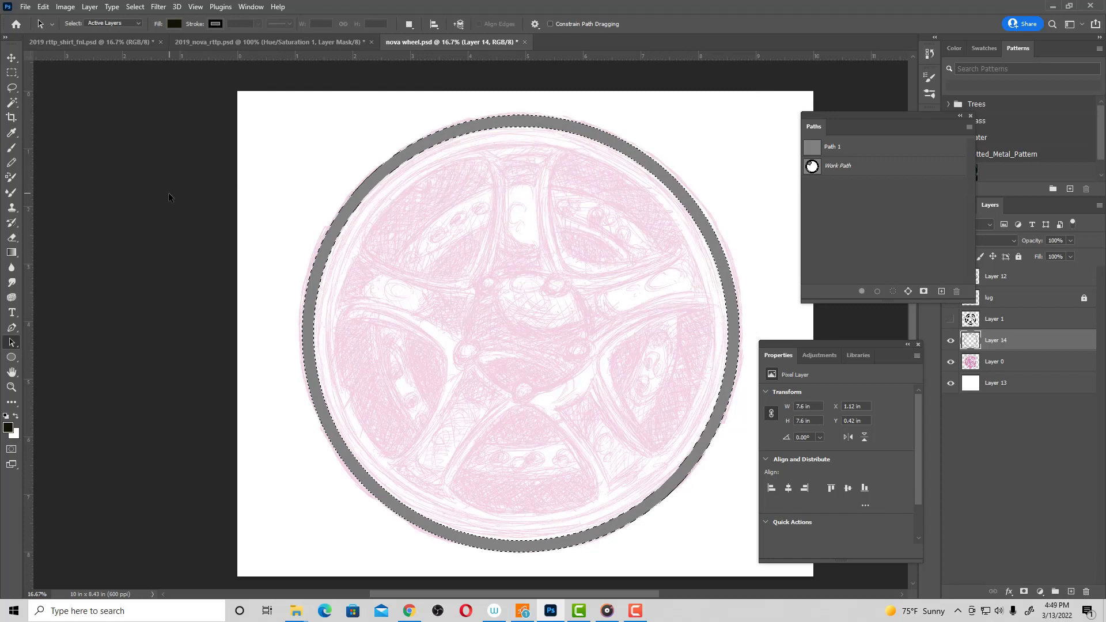
pyautogui.press('b')
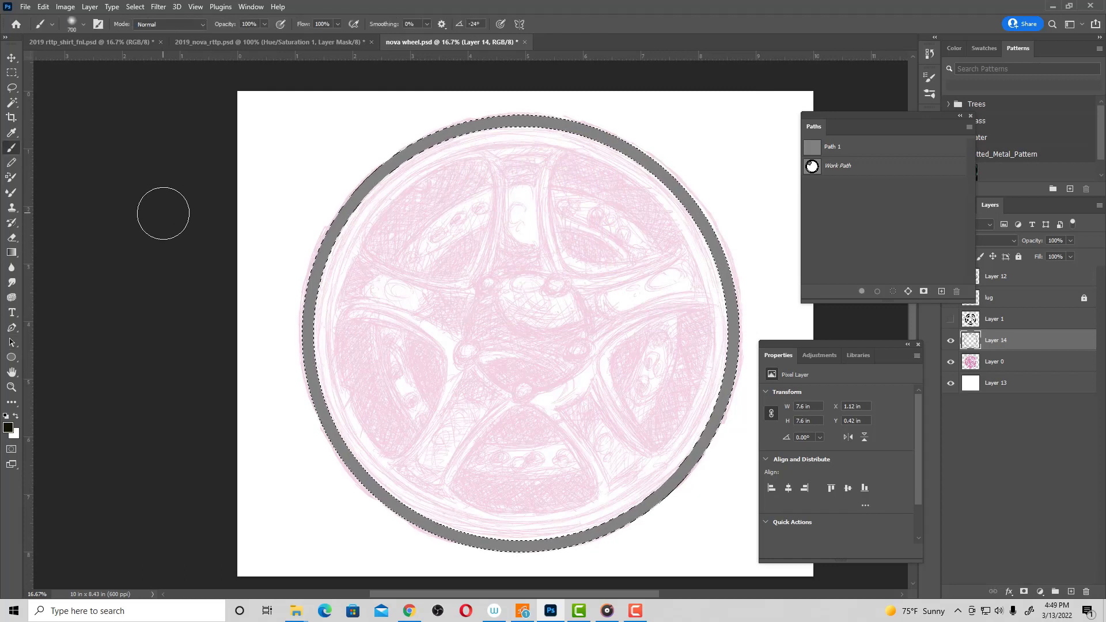
# Set brush opacity to 29% and paint dark shading along the rim's lower and upper-left arcs.
pyautogui.click(265, 25)
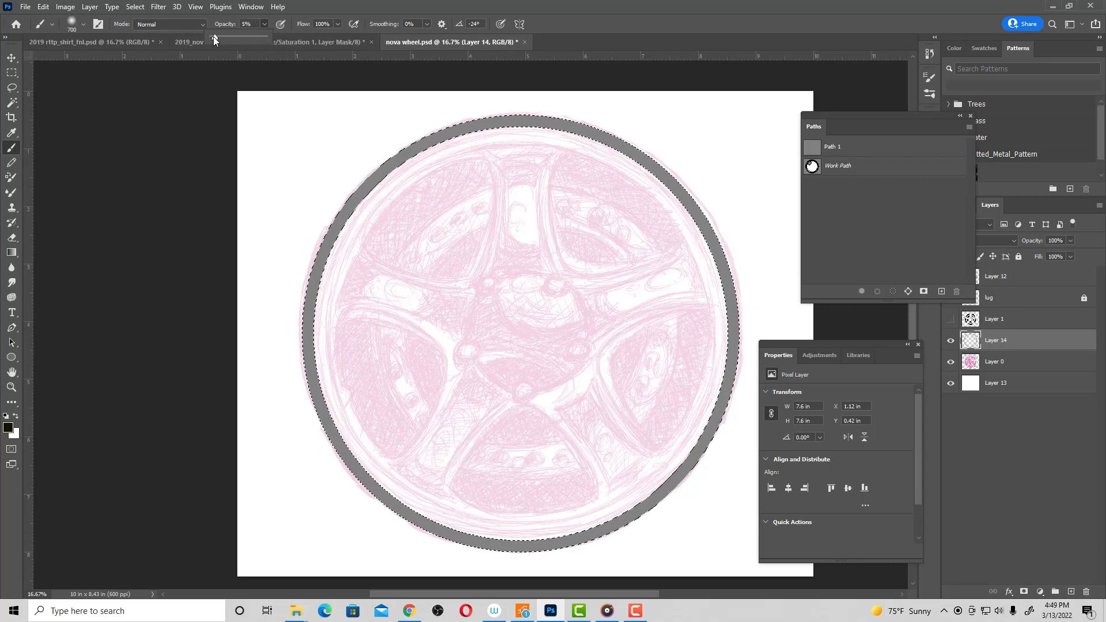
pyautogui.moveTo(216, 37); pyautogui.dragTo(226, 38)
pyautogui.click(366, 524)
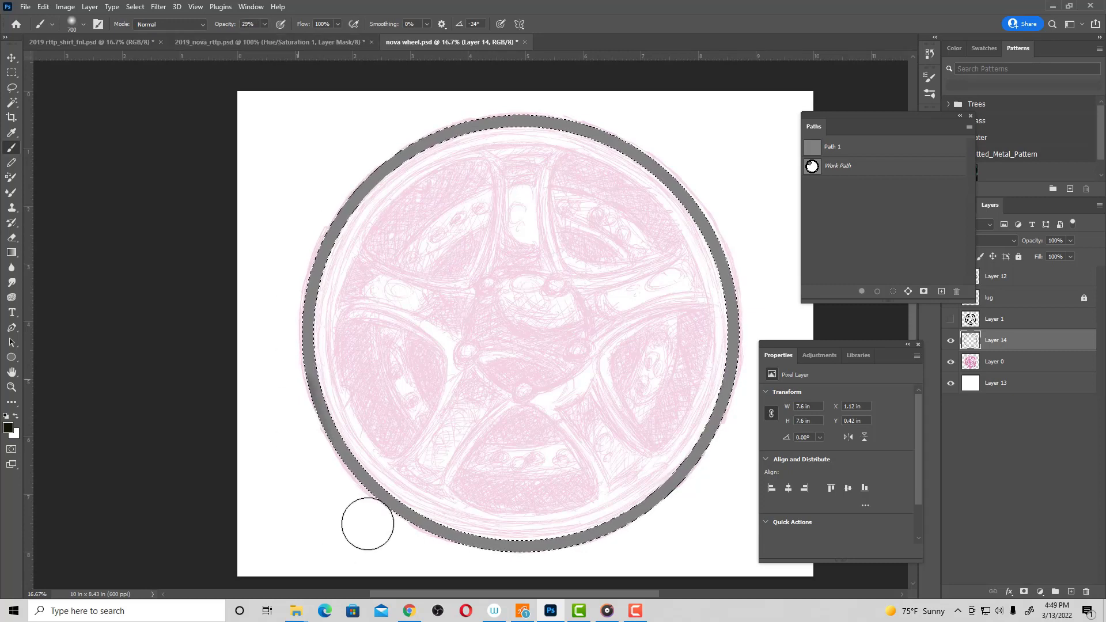
pyautogui.moveTo(368, 524)
pyautogui.mouseDown()
pyautogui.moveTo(732, 355)
pyautogui.moveTo(385, 515)
pyautogui.mouseUp()
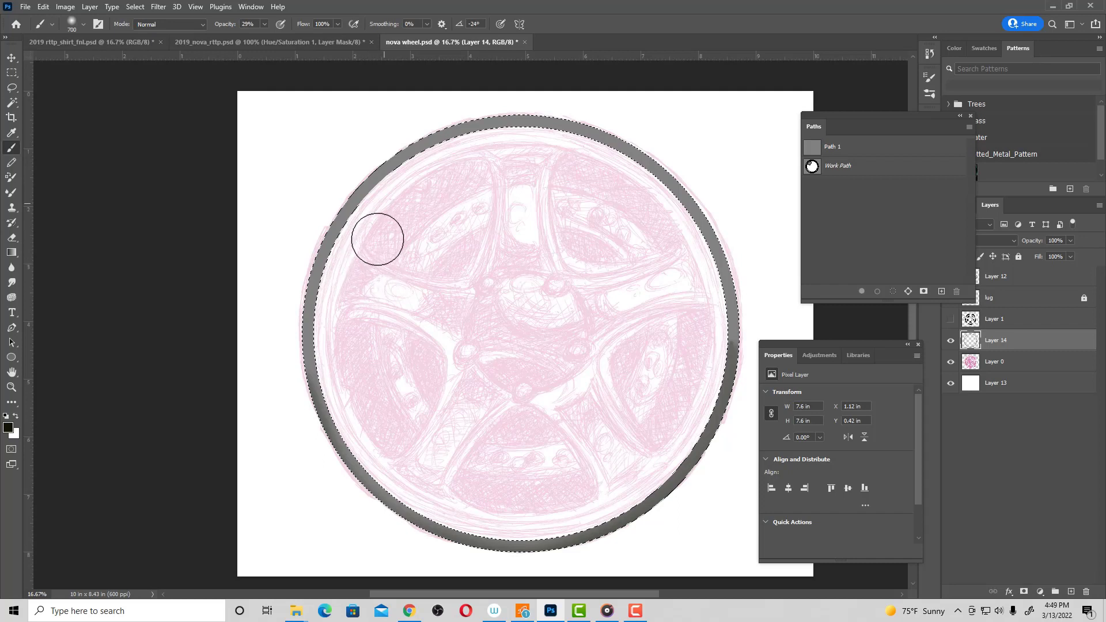
pyautogui.moveTo(396, 168); pyautogui.dragTo(363, 193)
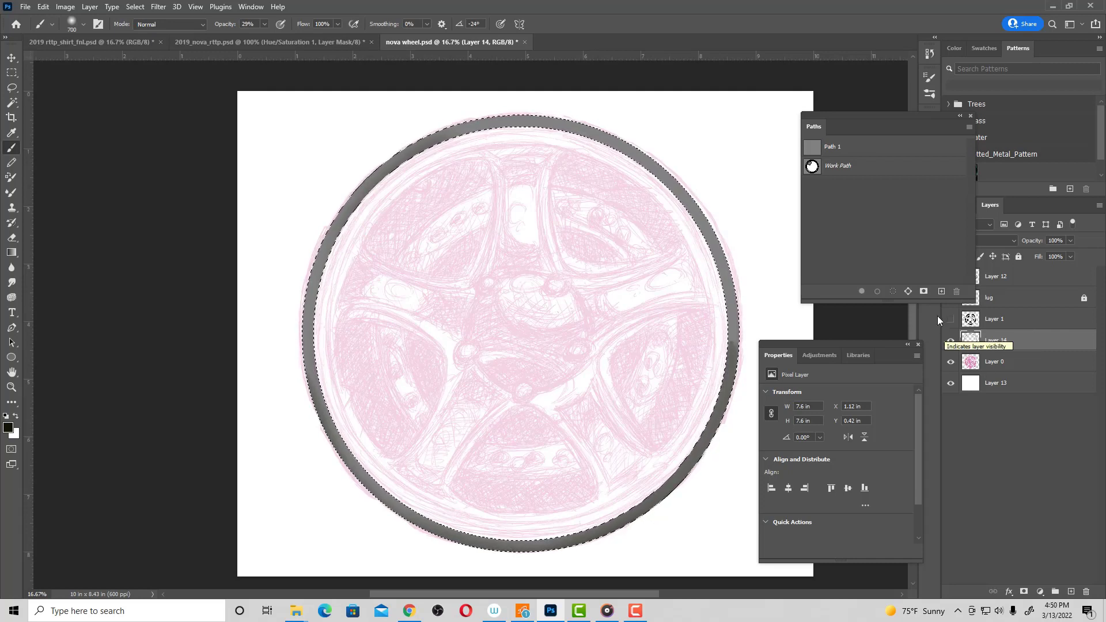
# Show the wheel work path, clear the rim selection, and select the upper-left spoke-opening path.
pyautogui.click(840, 167)
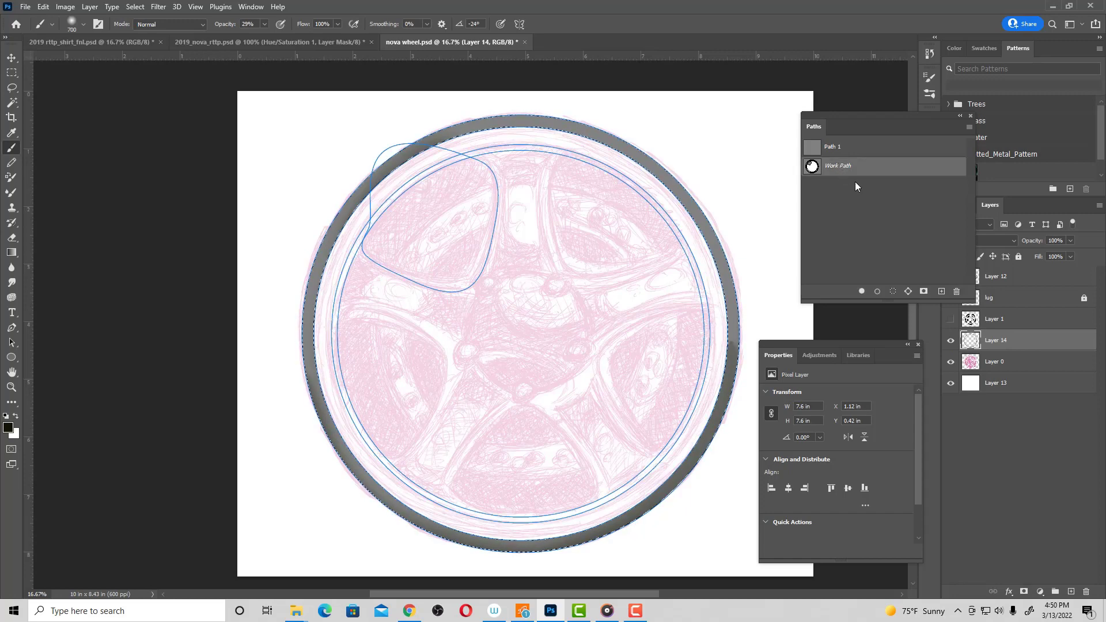
pyautogui.hotkey('ctrl', 'd')
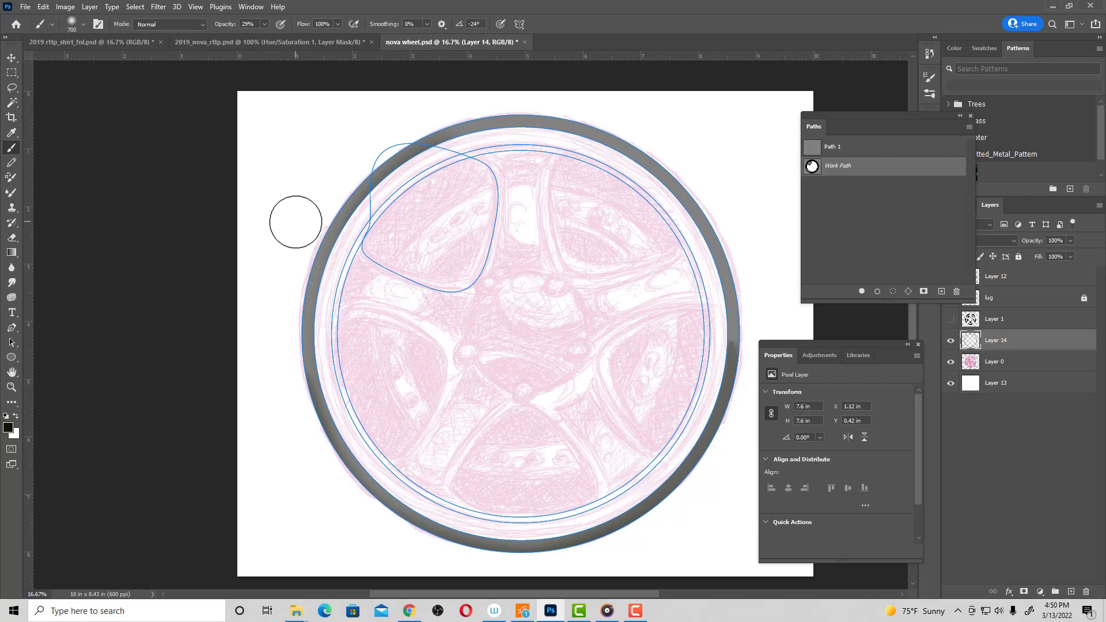
pyautogui.press('a')
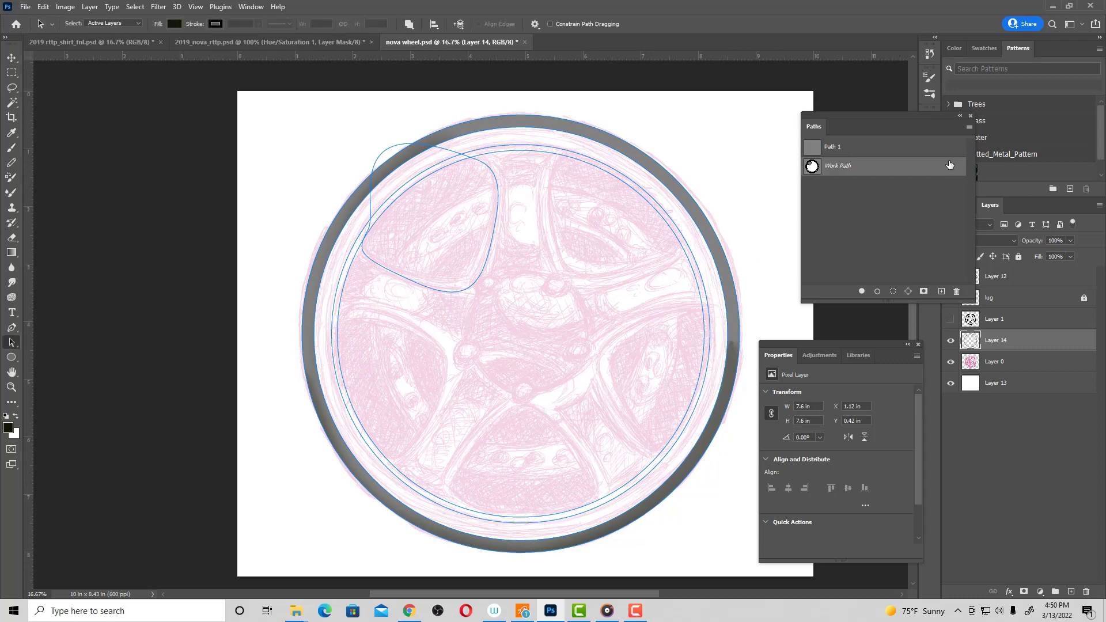
pyautogui.doubleClick(843, 172)
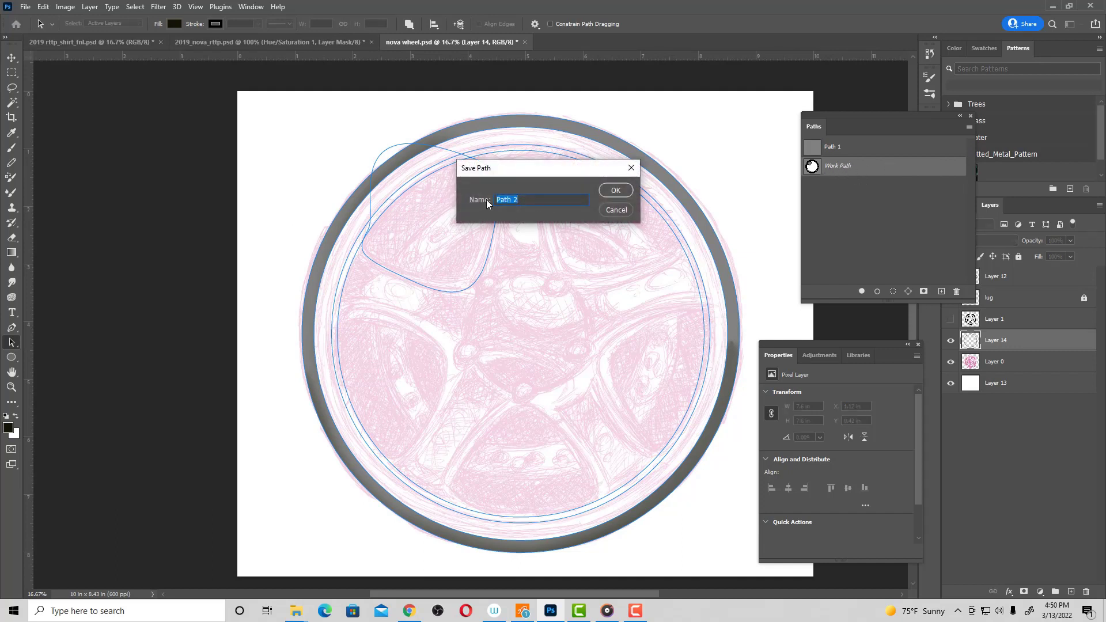
pyautogui.click(620, 210)
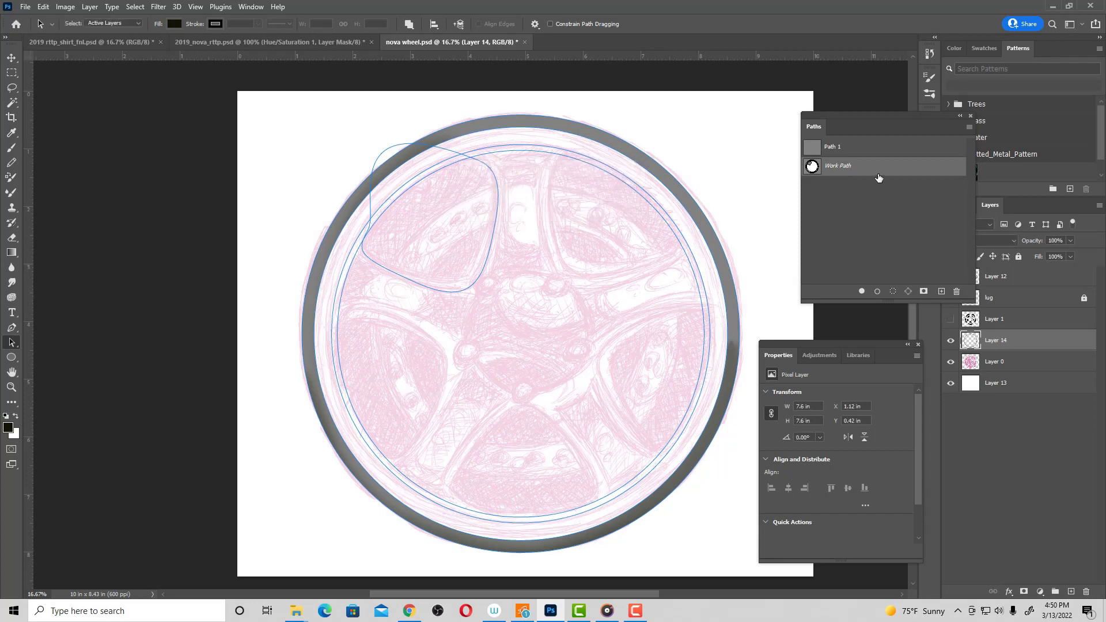
pyautogui.click(472, 282)
pyautogui.rightClick(417, 281)
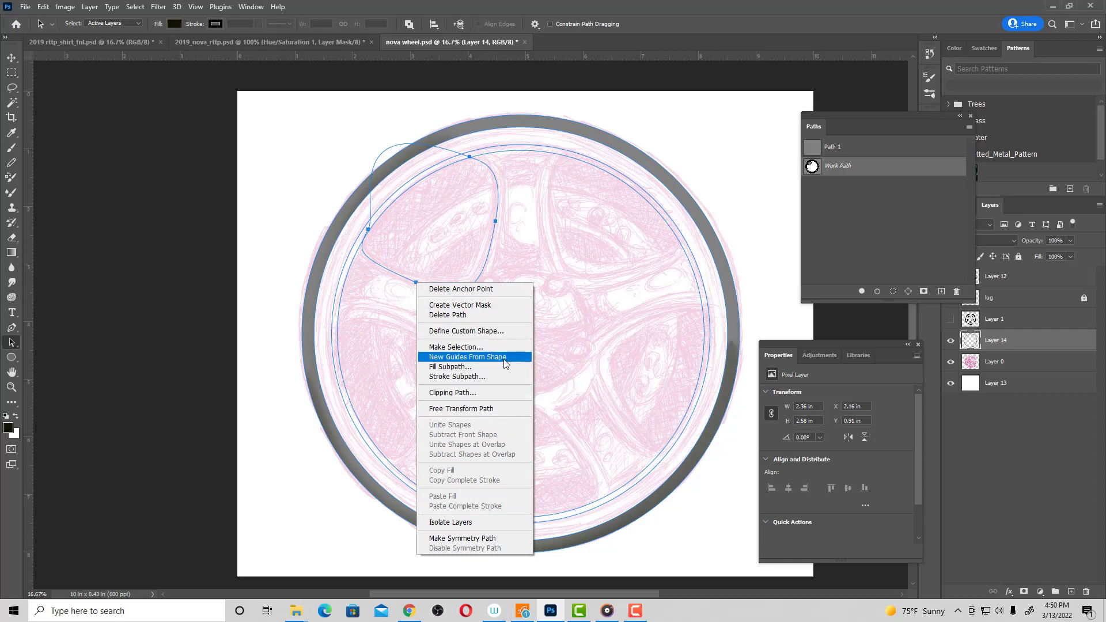
# Make a selection from the upper-left opening path, intersected with the inner wheel circle.
pyautogui.click(494, 347)
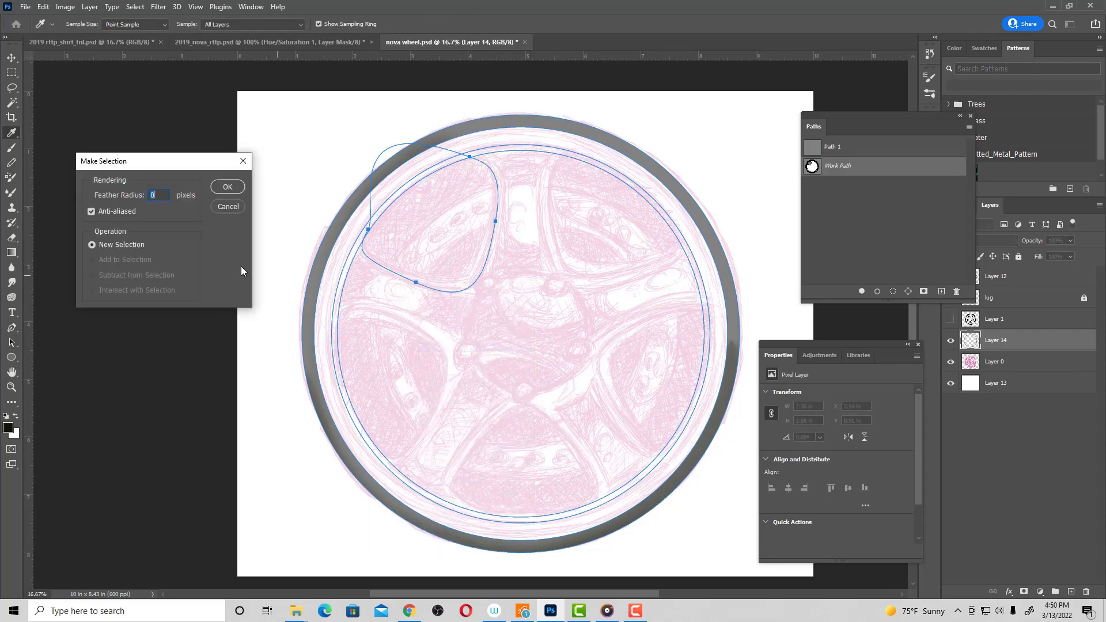
pyautogui.click(221, 190)
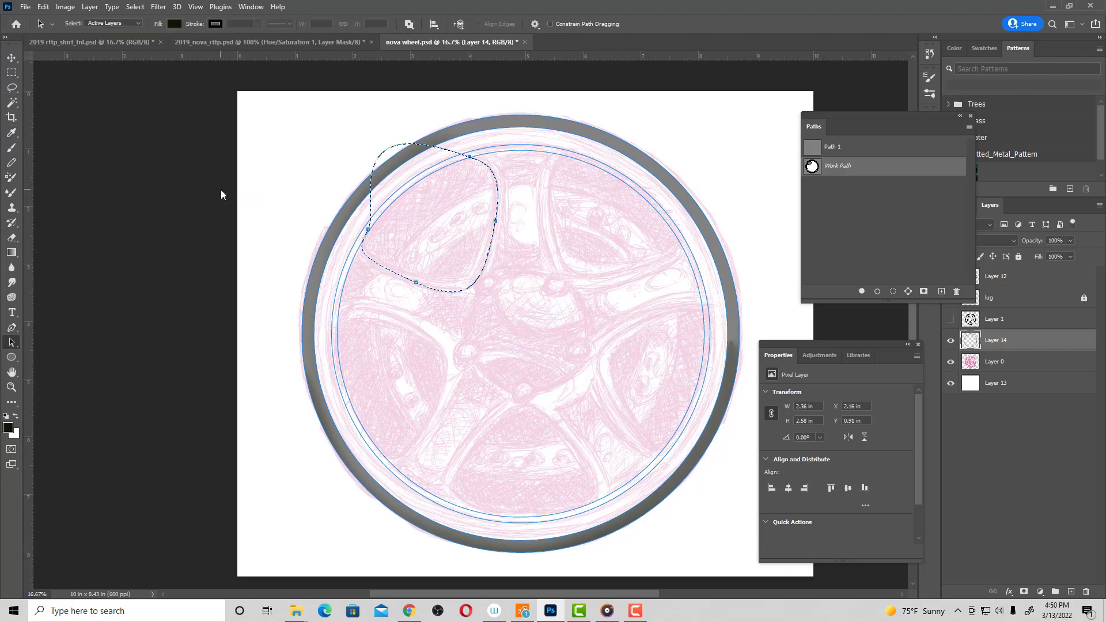
pyautogui.click(341, 289)
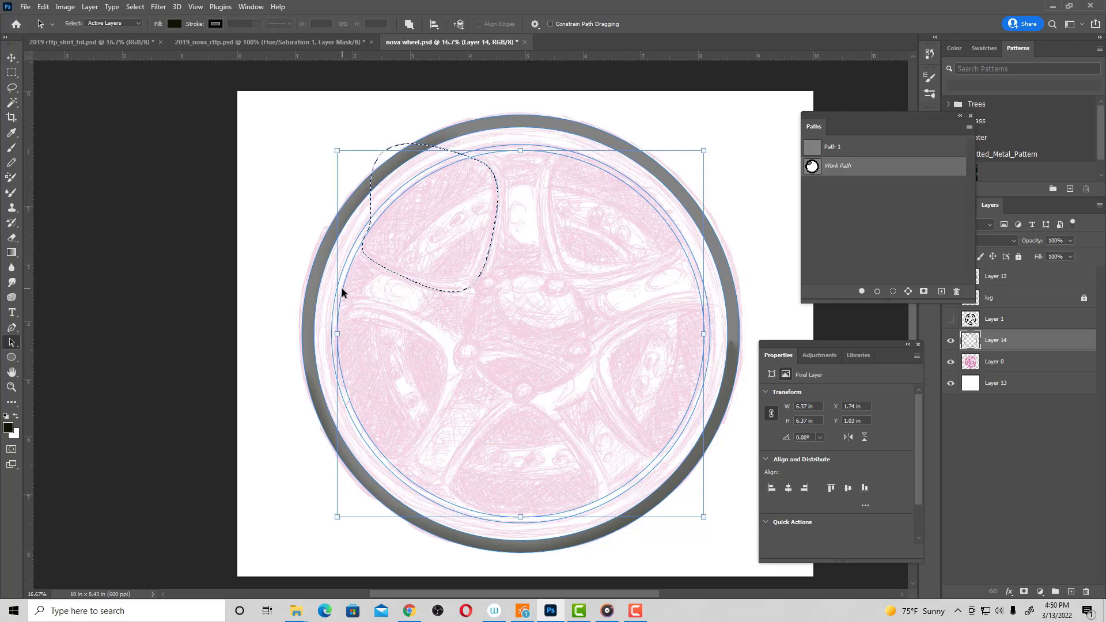
pyautogui.rightClick(341, 289)
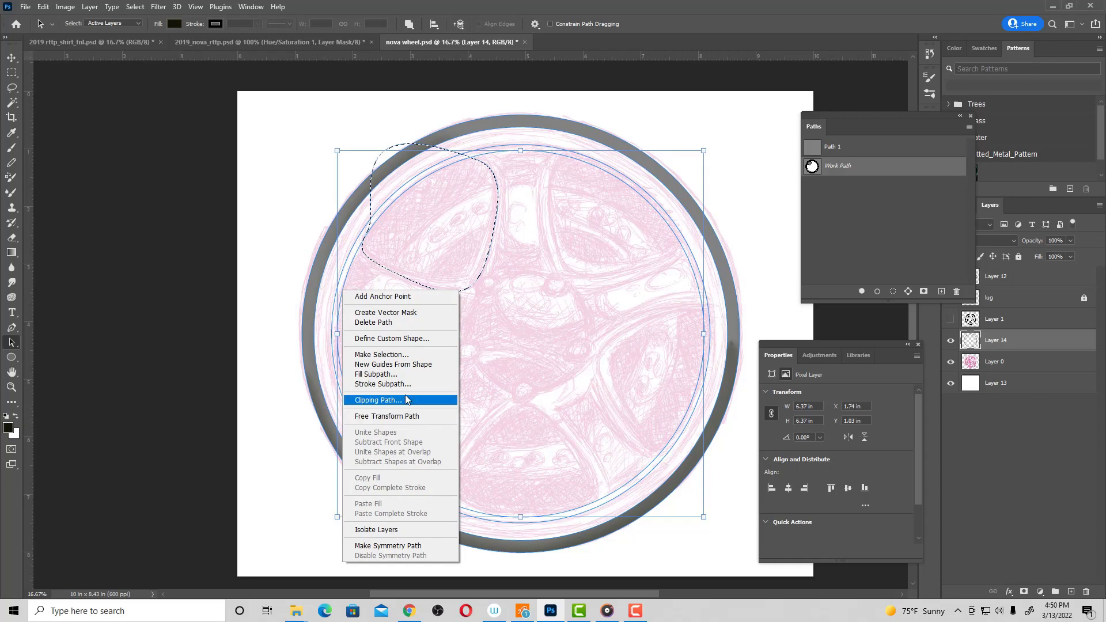
pyautogui.click(408, 354)
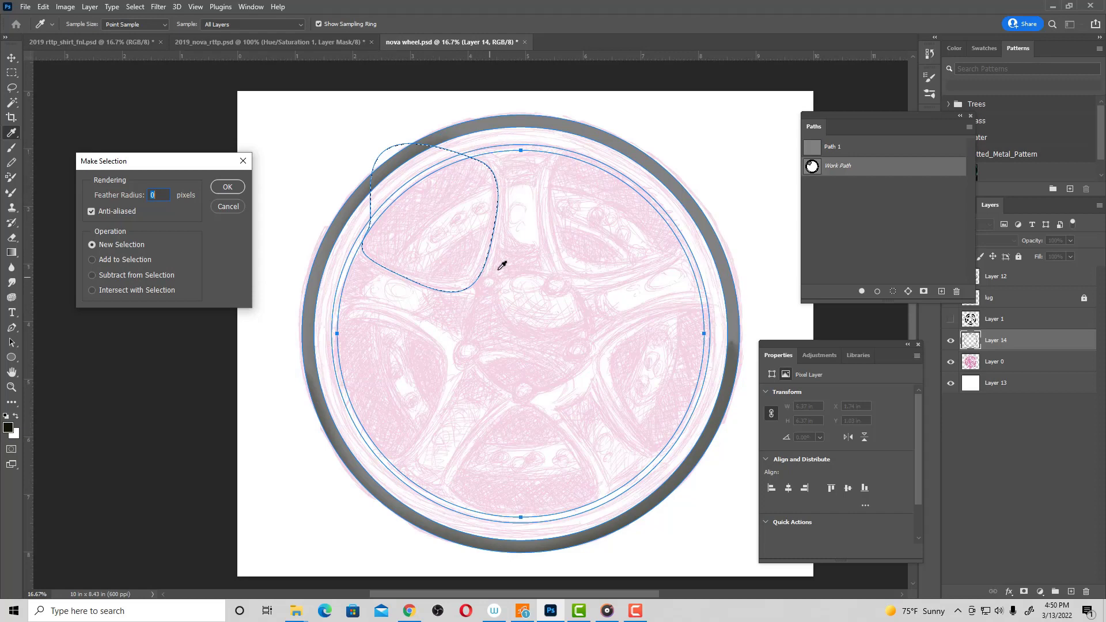
pyautogui.click(134, 291)
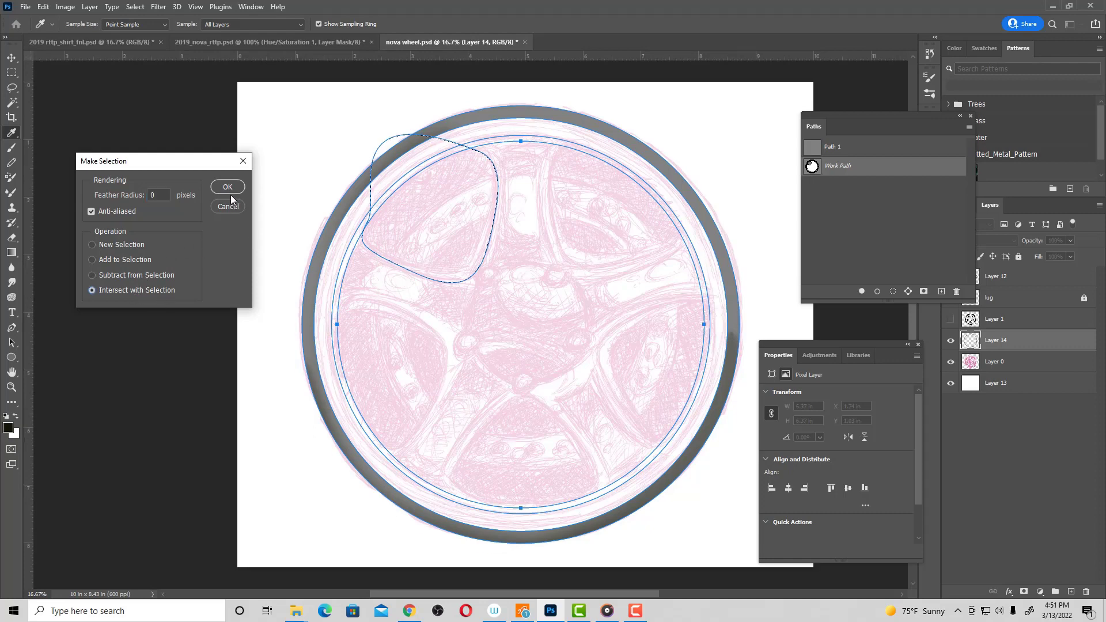
pyautogui.click(227, 186)
pyautogui.press('a')
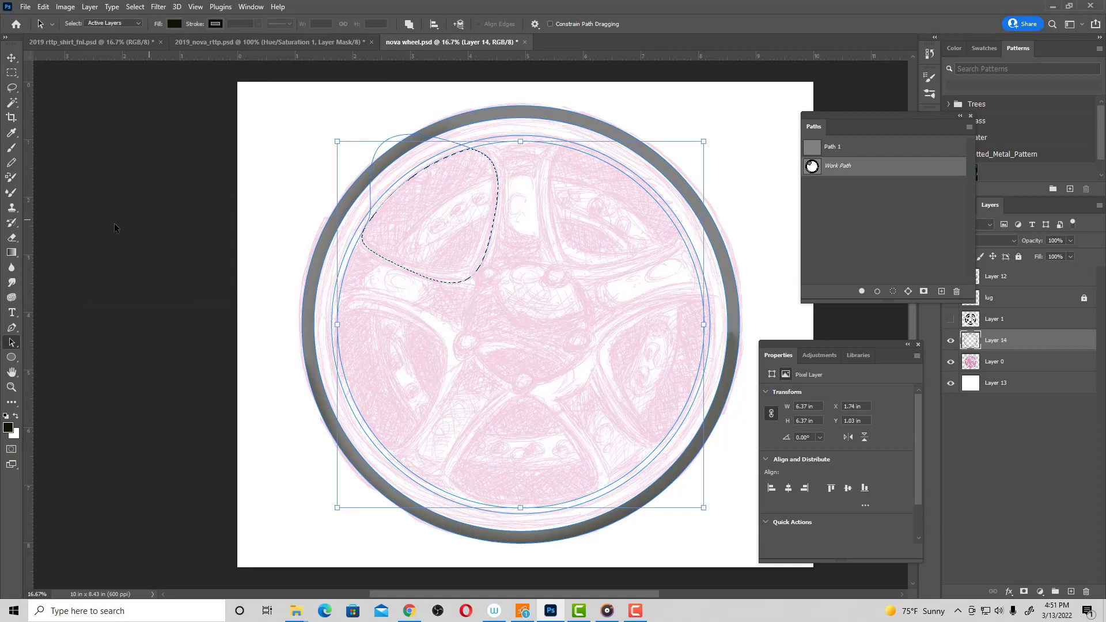
# Hide the work path outlines and bring up the foreground colour picker.
pyautogui.click(56, 123)
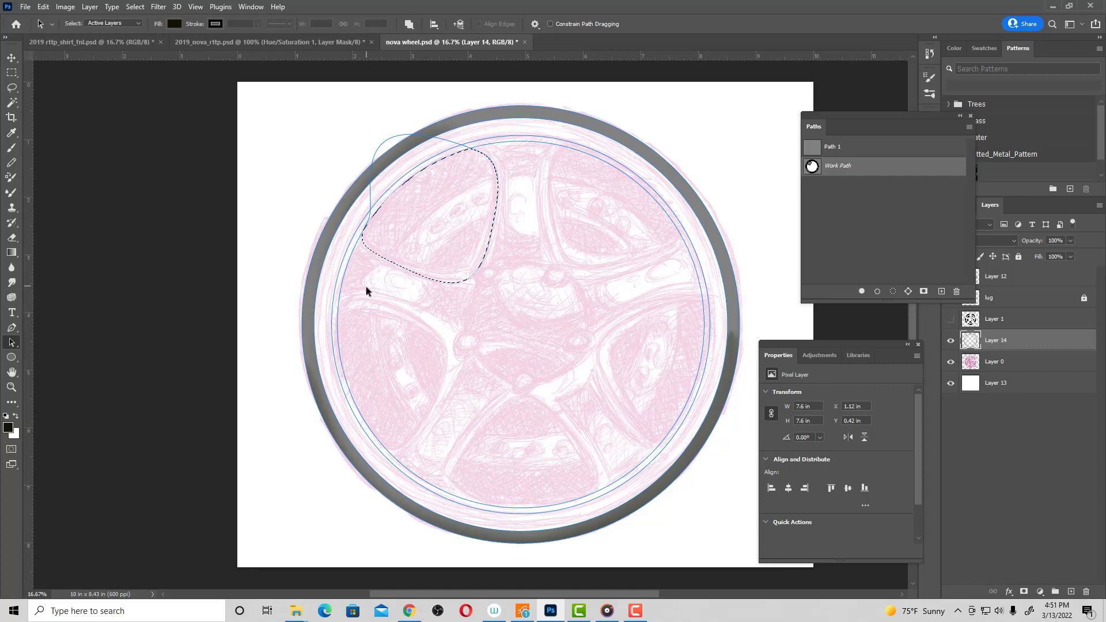
pyautogui.scroll(1, 369, 289)
pyautogui.click(872, 233)
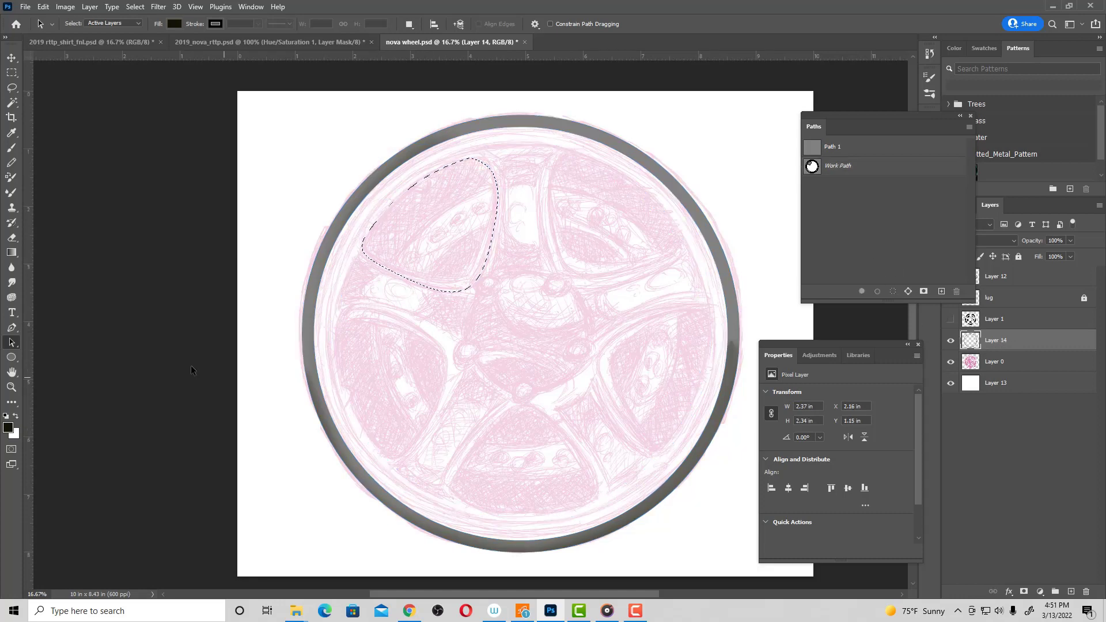
pyautogui.click(8, 427)
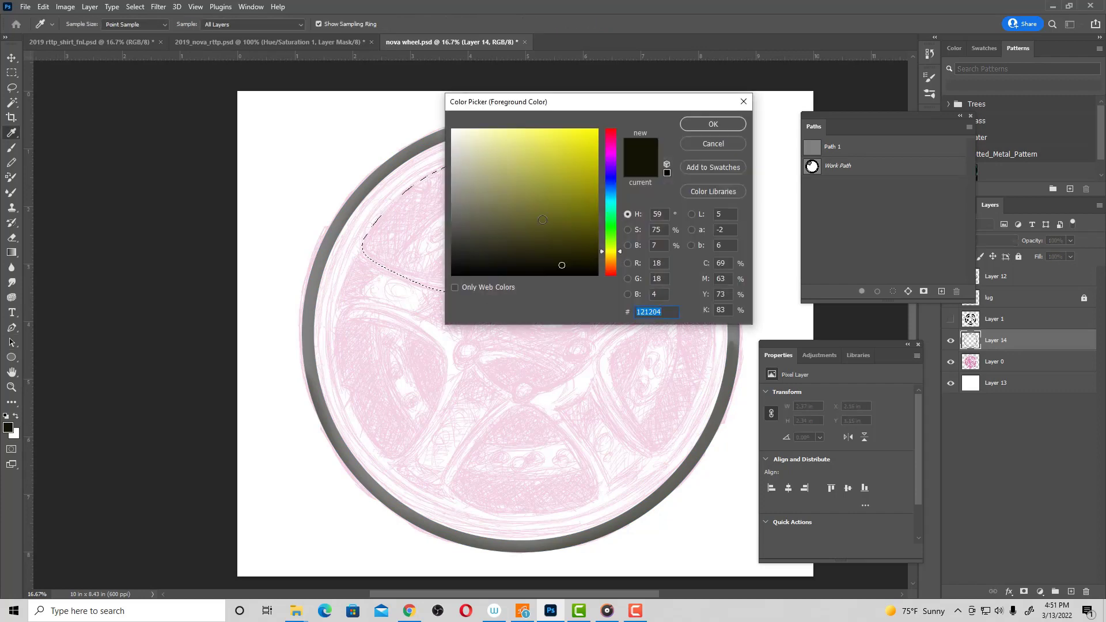
# Fill the selected upper-left opening with yellow on Layer 14.
pyautogui.click(577, 180)
pyautogui.click(699, 127)
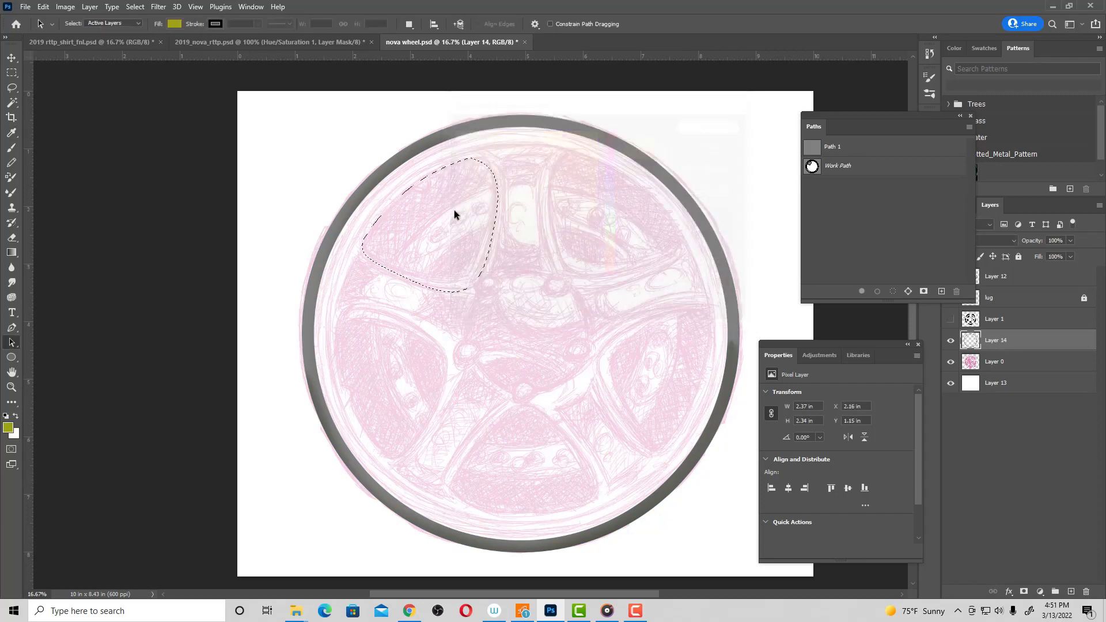
pyautogui.hotkey('alt', 'BackSpace')
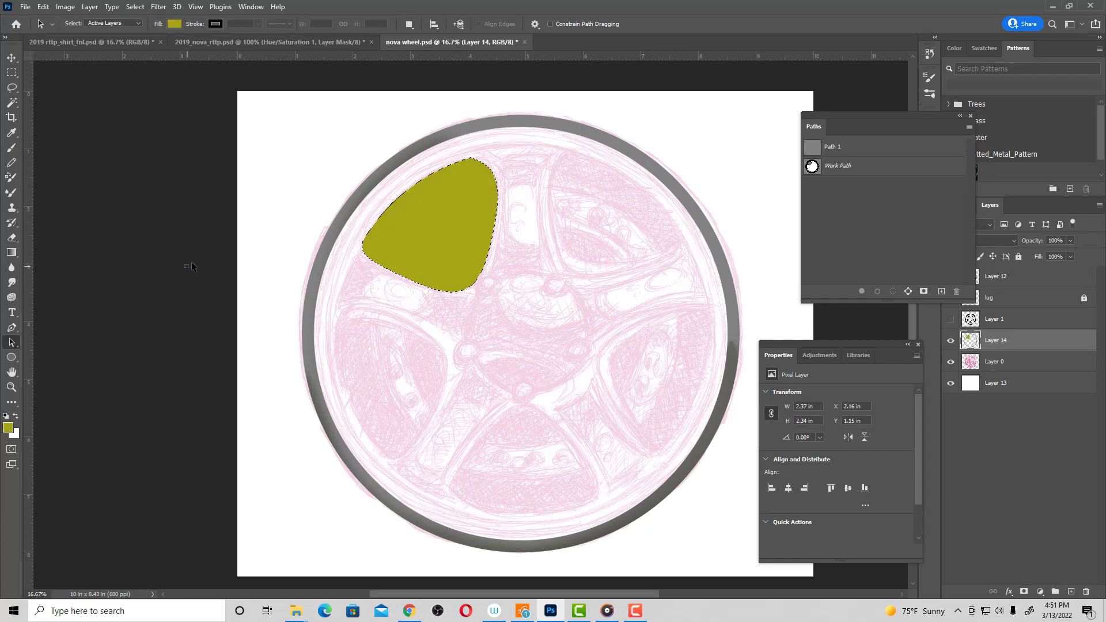
# Hide Layer 14, show Layer 1's black spoke line art, and deselect.
pyautogui.moveTo(932, 119); pyautogui.dragTo(859, 87)
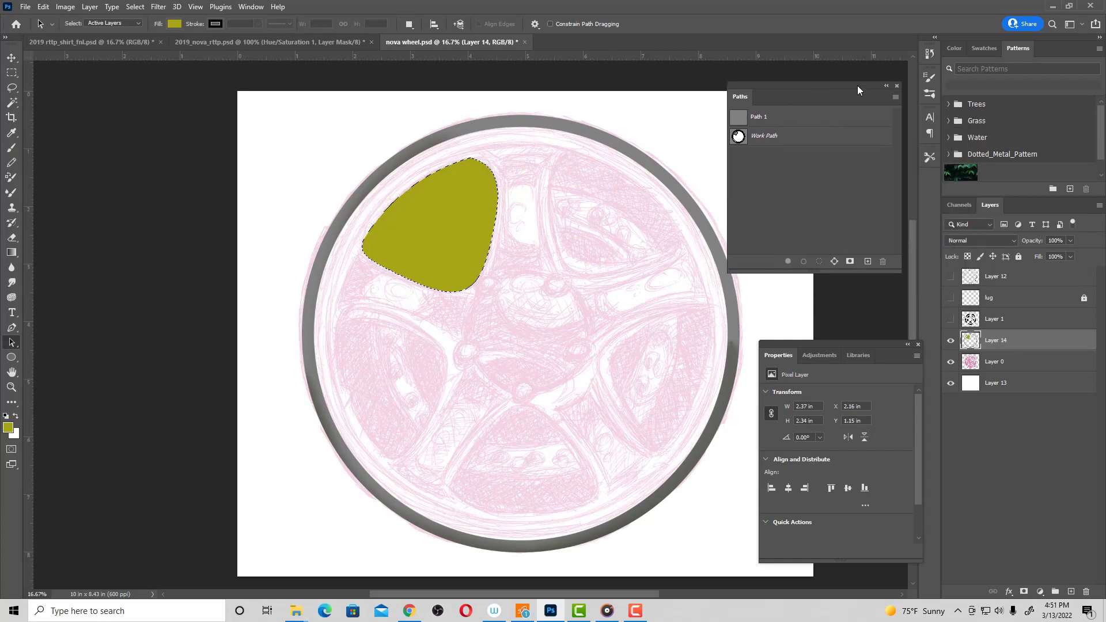
pyautogui.click(950, 340)
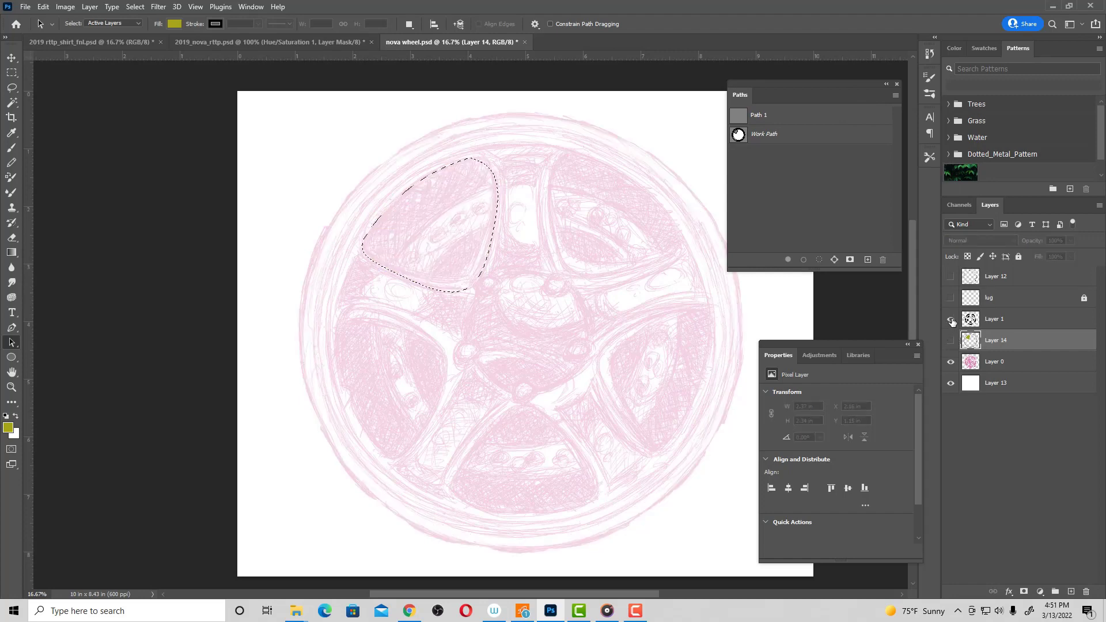
pyautogui.click(951, 320)
pyautogui.hotkey('ctrl', 'd')
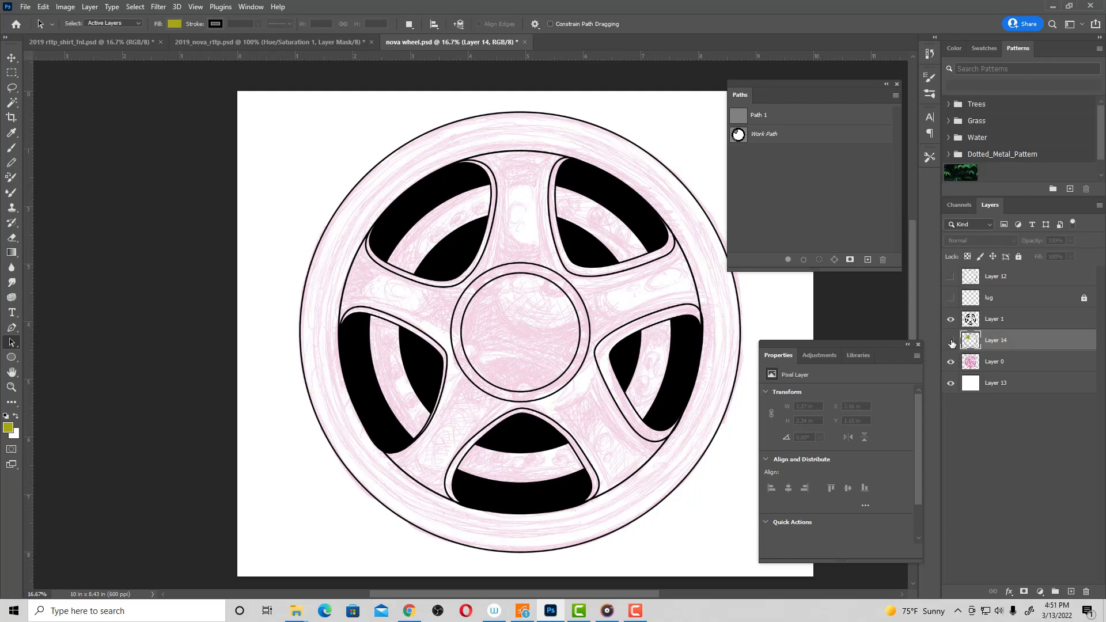
pyautogui.click(951, 341)
pyautogui.click(952, 341)
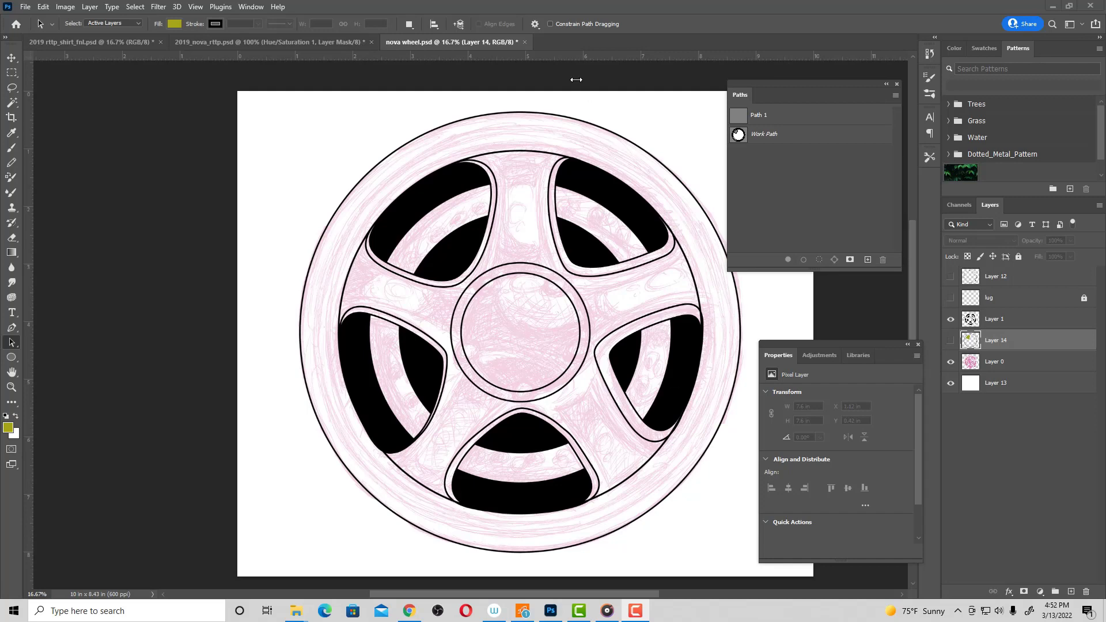
# Return to 2019_nova_rttp.psd, make the lineart layer active, and choose the Magic Wand.
pyautogui.click(334, 41)
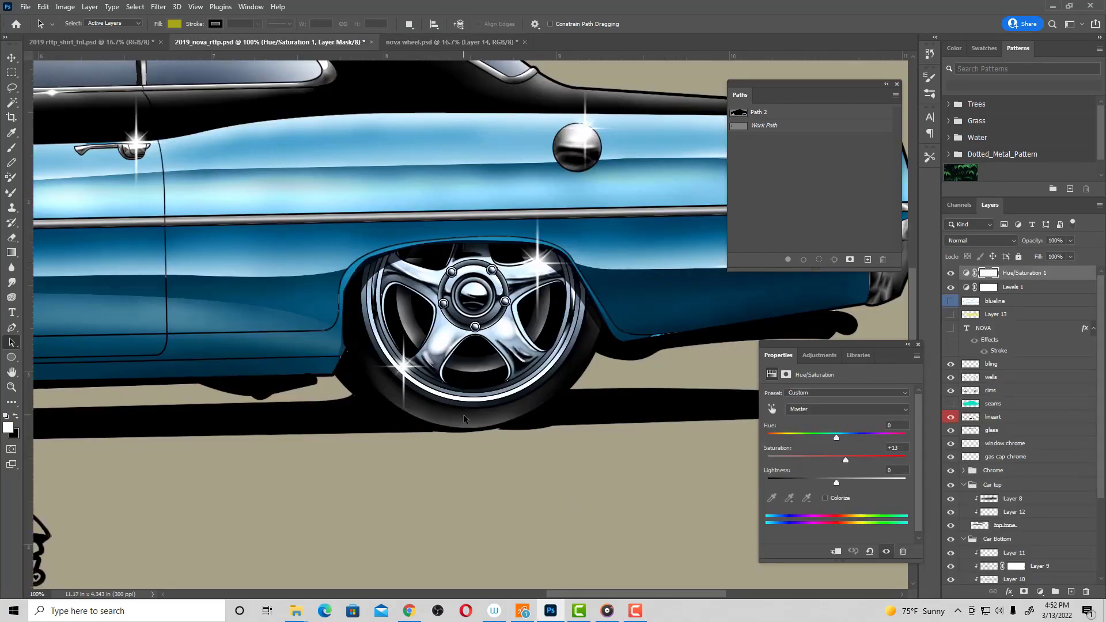
pyautogui.hotkey('ctrl', '+')
pyautogui.hotkey('ctrl', '+')
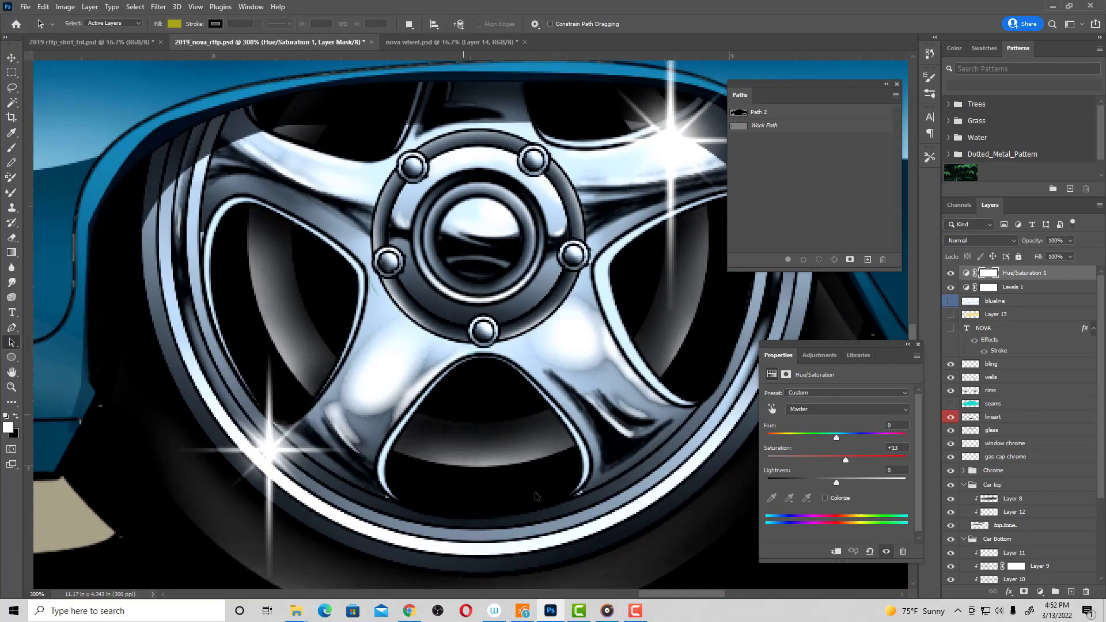
pyautogui.hotkey('ctrl', '-')
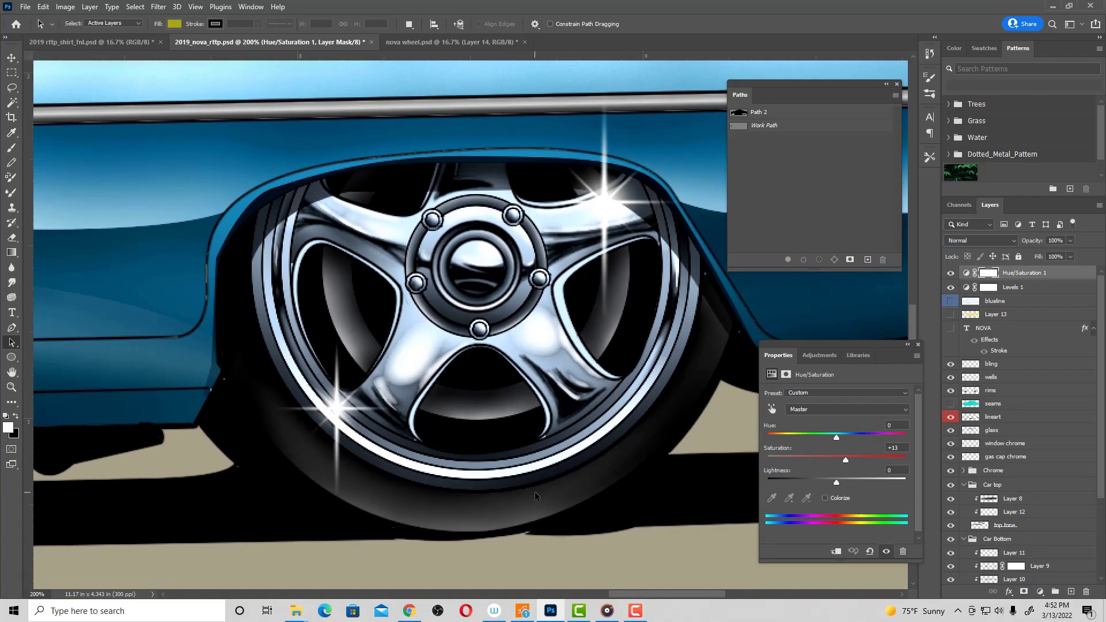
pyautogui.hotkey('ctrl', '-')
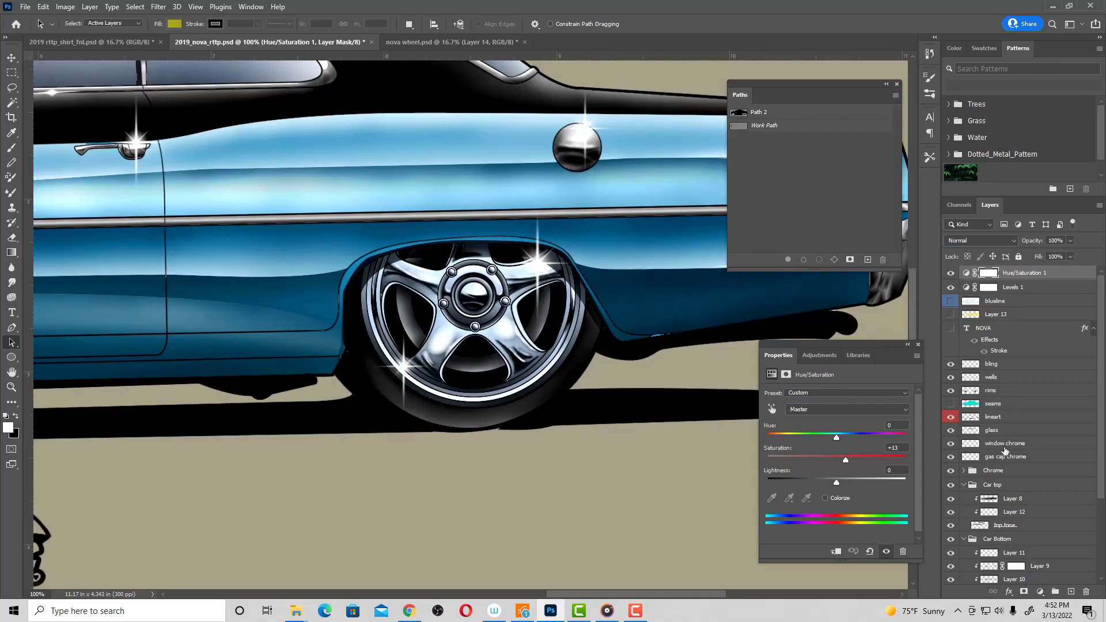
pyautogui.scroll(-3, 1005, 456)
pyautogui.scroll(3, 1017, 465)
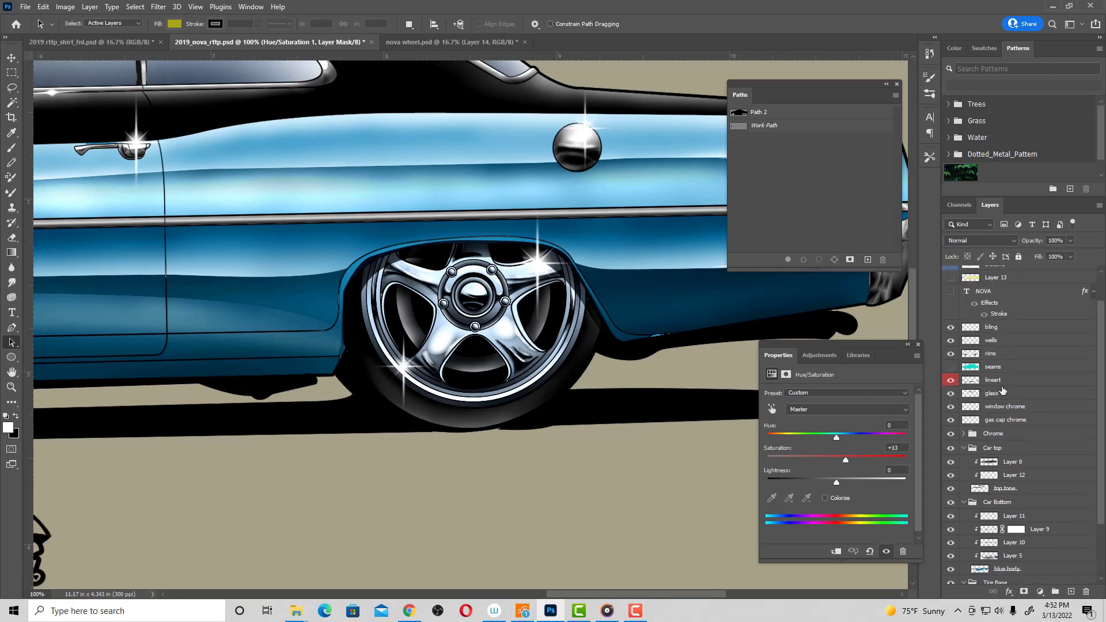
pyautogui.click(1000, 381)
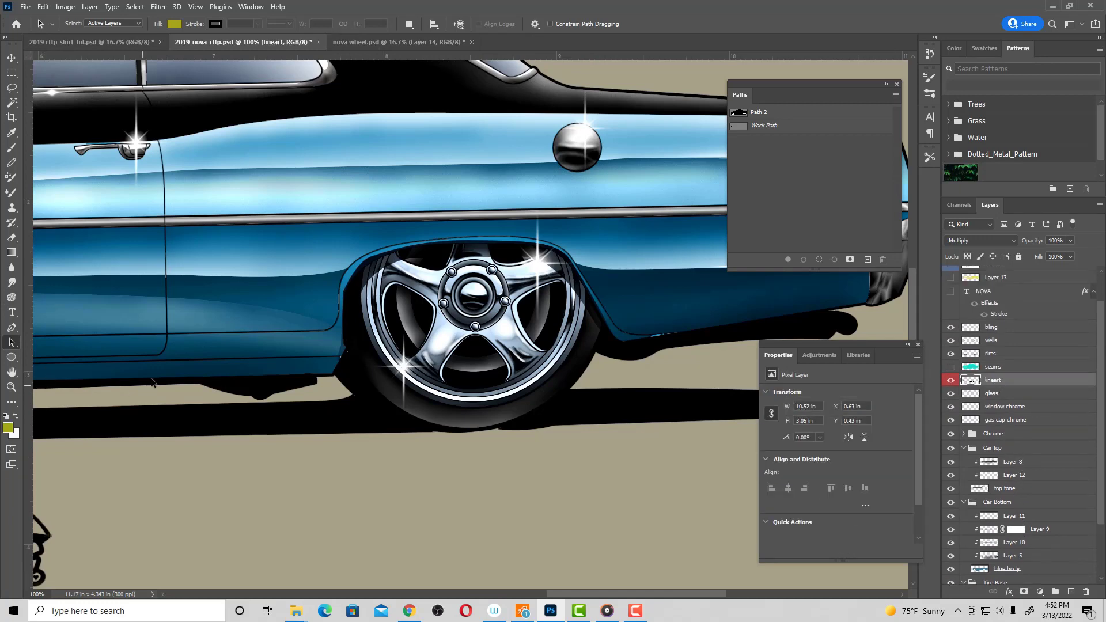
pyautogui.click(11, 103)
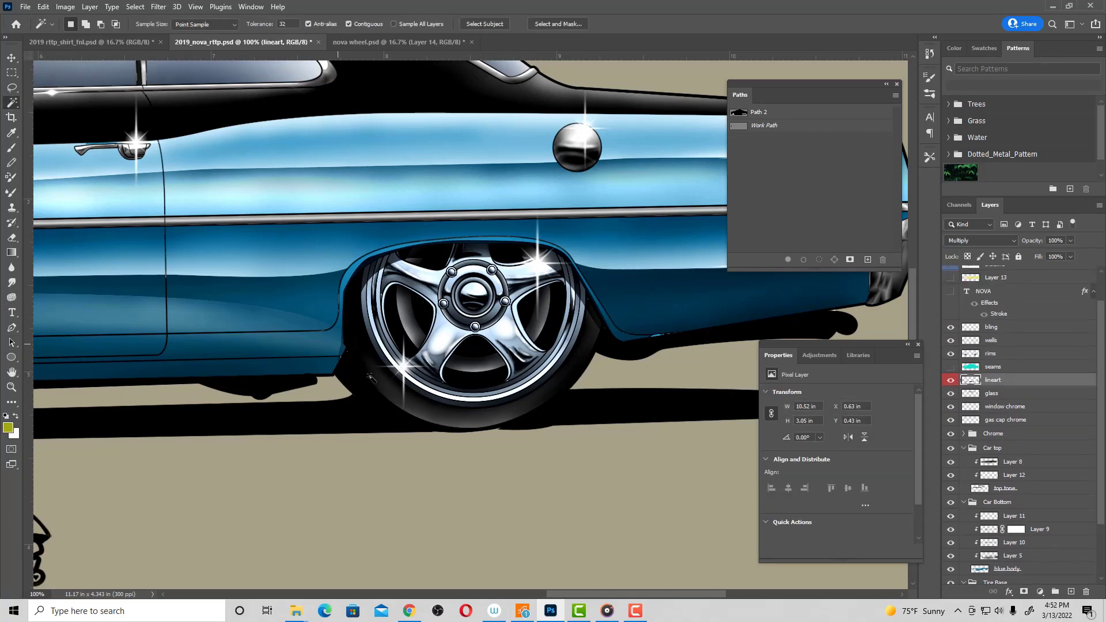
# Magic-wand the rim, make the rims layer active, check its visibility, and deselect.
pyautogui.click(448, 343)
pyautogui.click(983, 353)
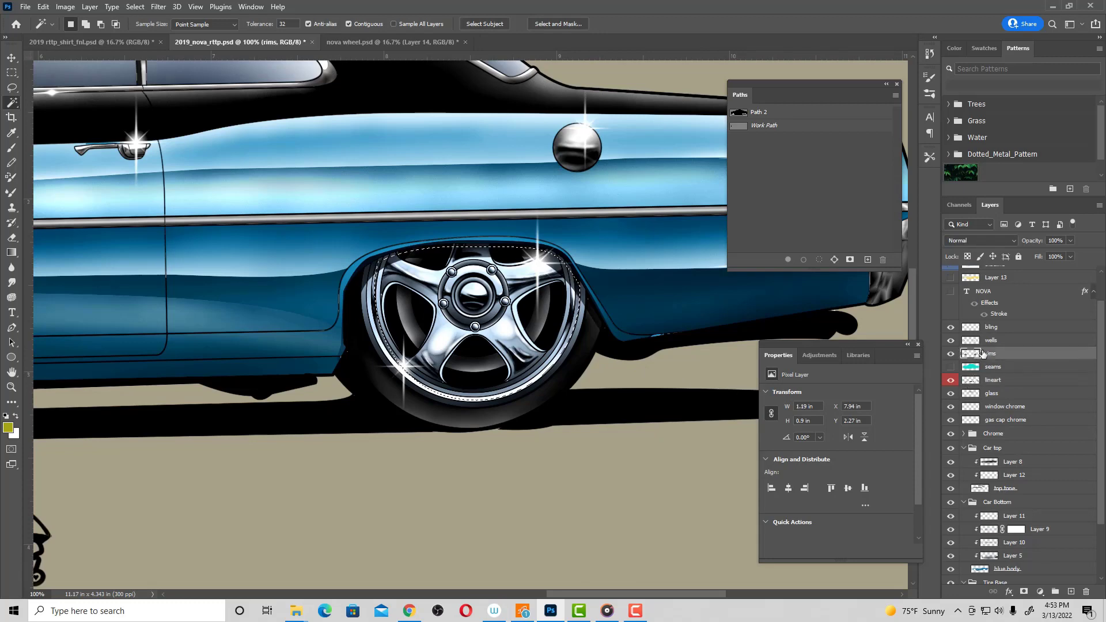
pyautogui.click(950, 354)
pyautogui.click(951, 354)
pyautogui.hotkey('ctrl', 'd')
# Fit the whole car in view and collapse the Paths and Properties panels.
pyautogui.hotkey('ctrl', '-')
pyautogui.hotkey('ctrl', '-')
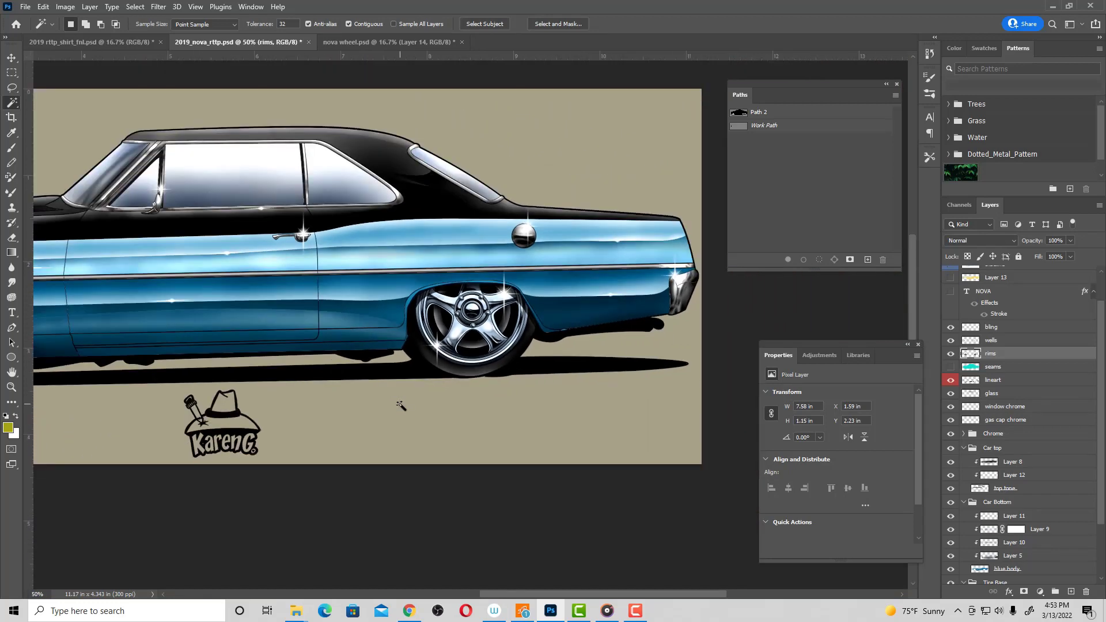
pyautogui.hotkey('ctrl', '-')
pyautogui.hotkey('ctrl', '+')
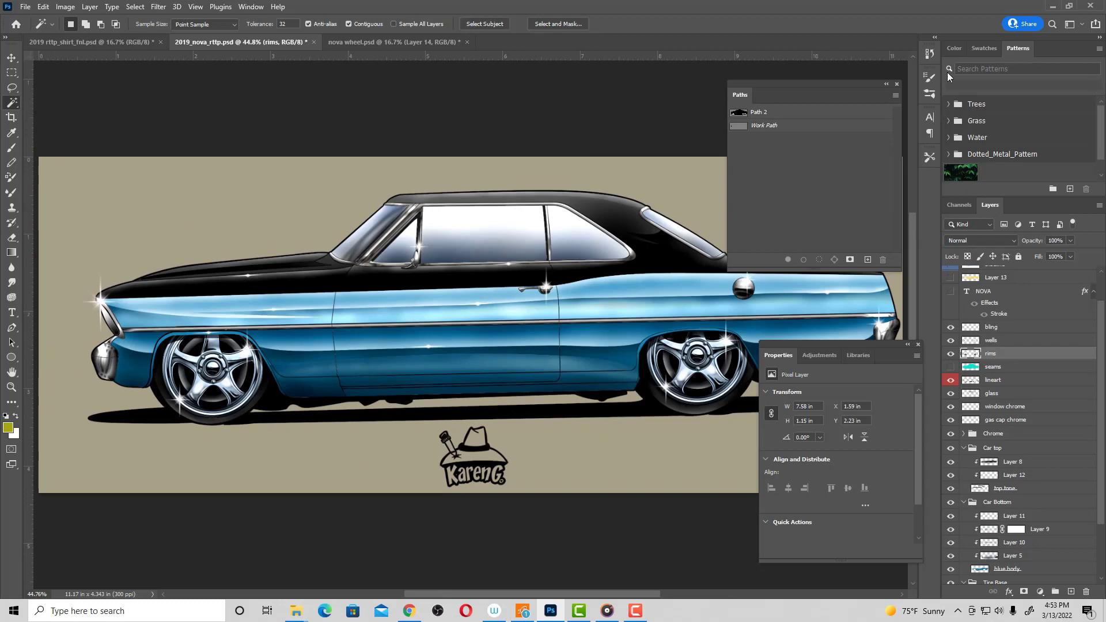
pyautogui.click(887, 84)
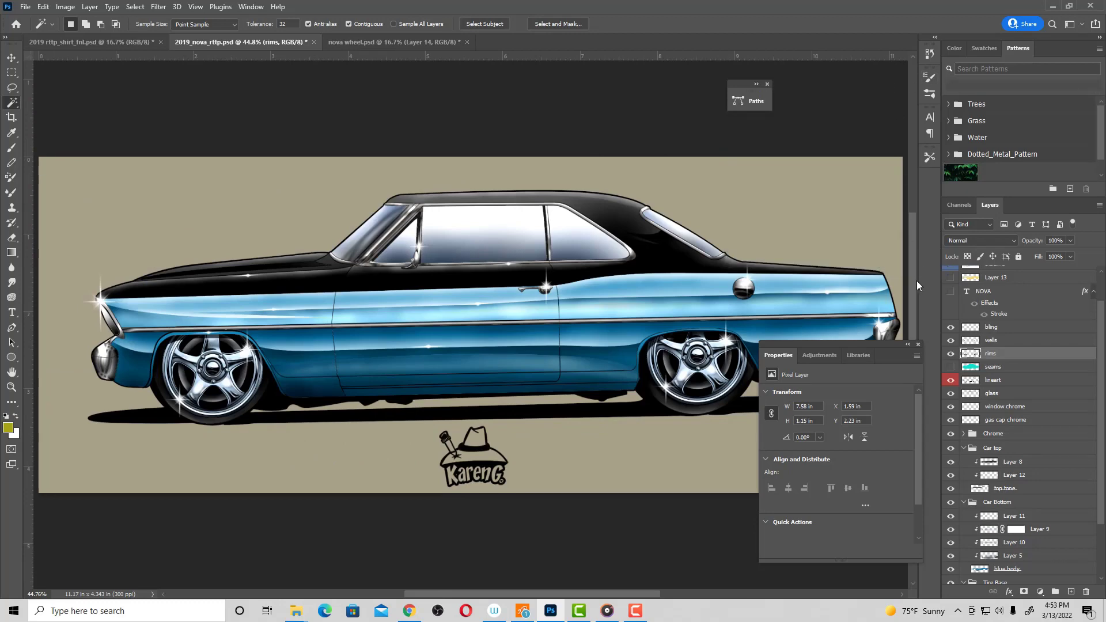
pyautogui.click(908, 345)
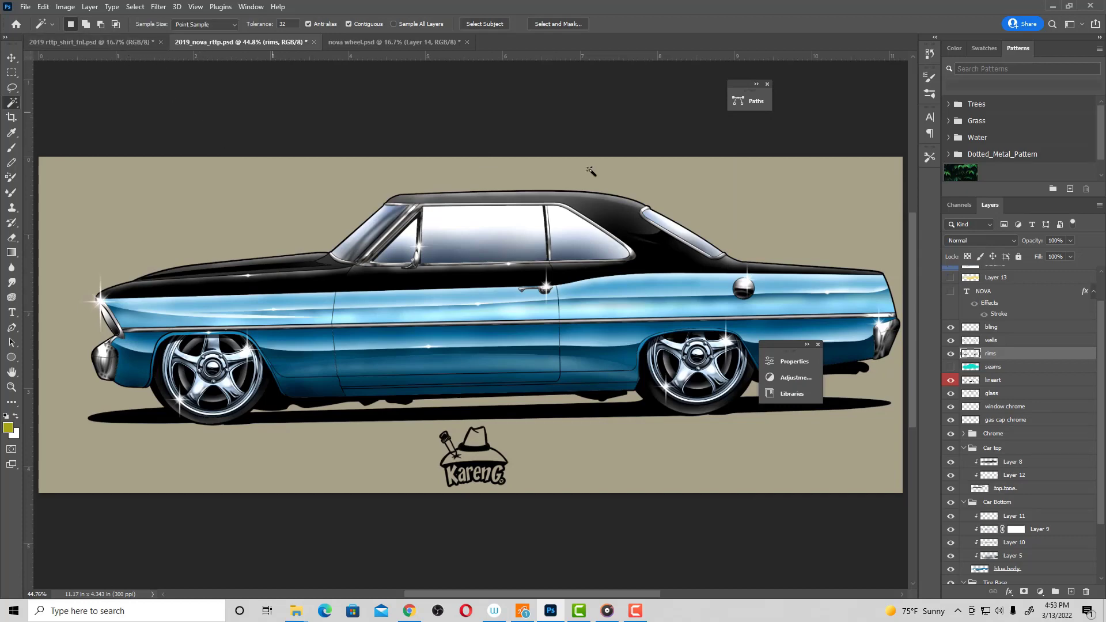
pyautogui.scroll(-5, 977, 430)
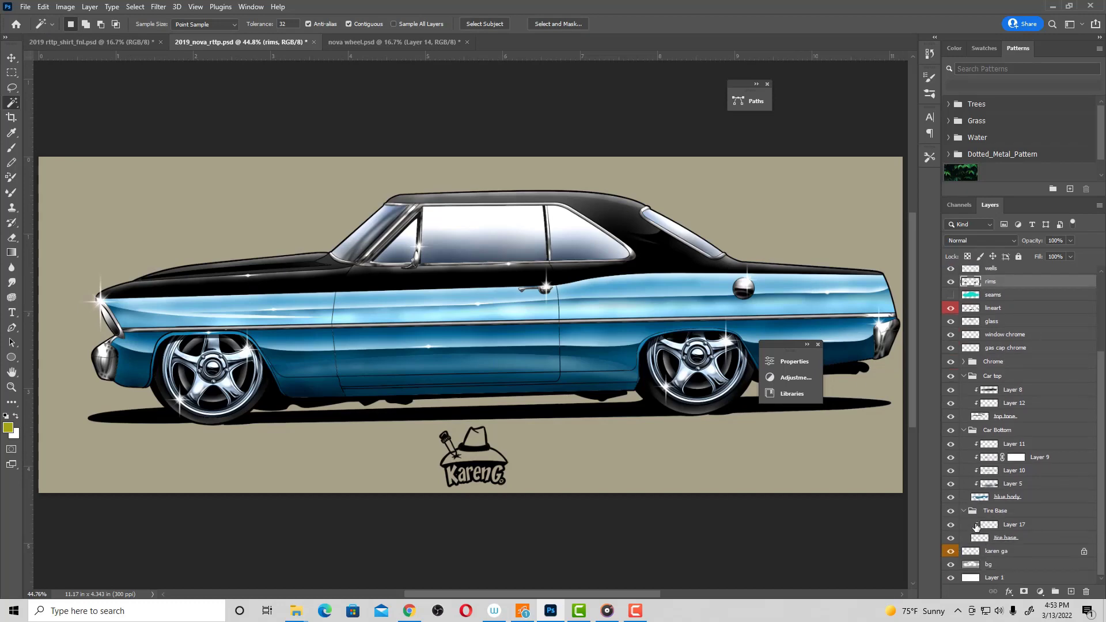
# Hide the tan background, KarenG logo and white background, leaving the car on transparency.
pyautogui.click(951, 565)
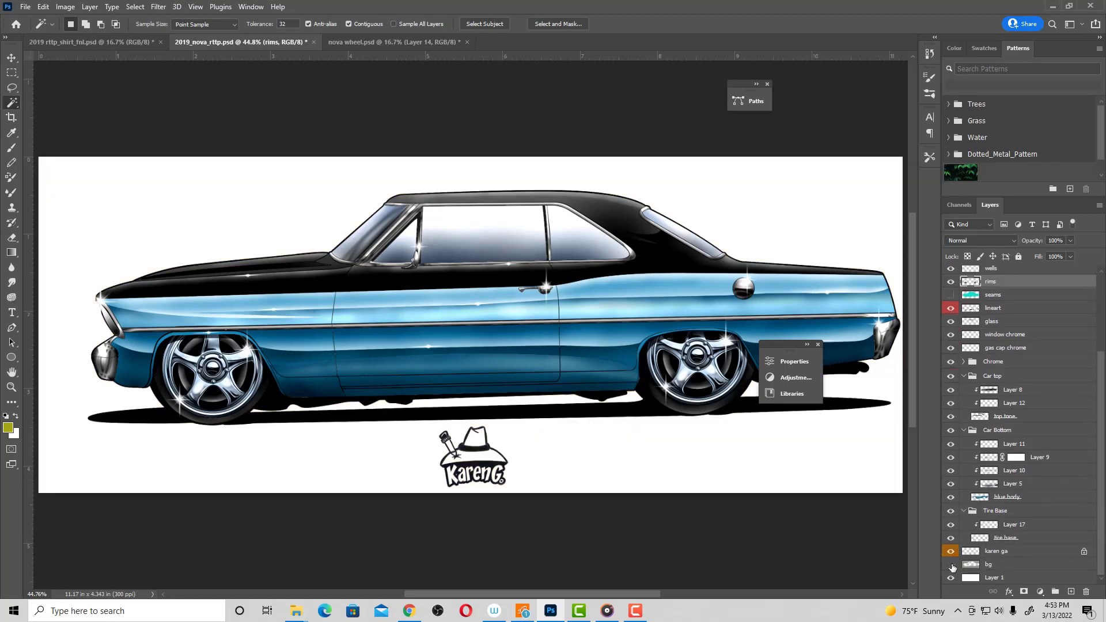
pyautogui.scroll(1, 993, 493)
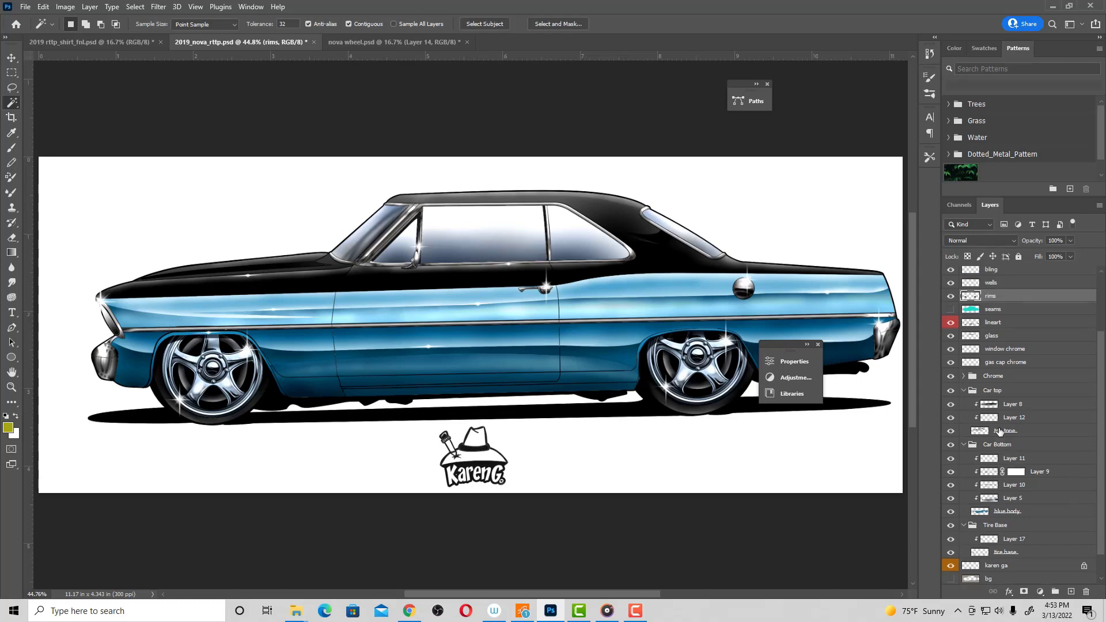
pyautogui.scroll(1, 999, 441)
pyautogui.scroll(1, 997, 427)
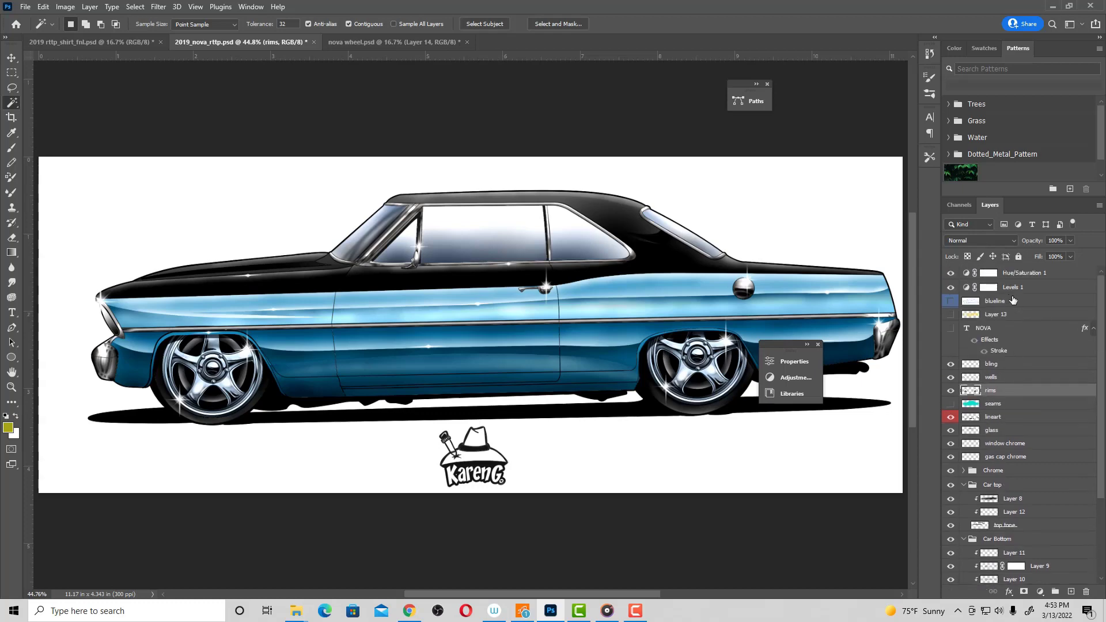
pyautogui.scroll(-2, 1022, 369)
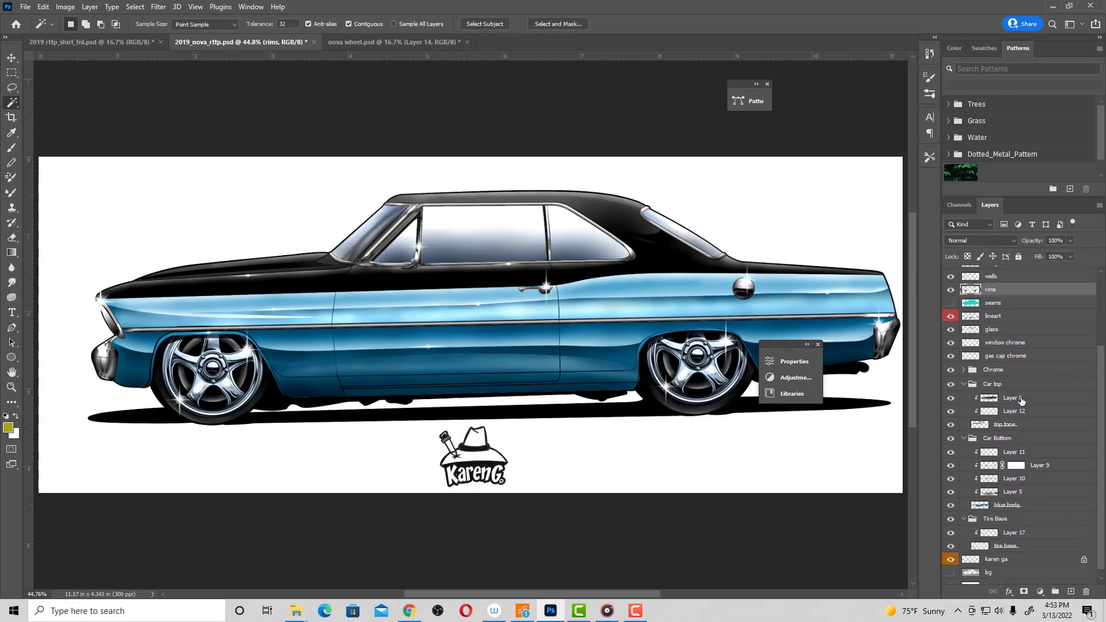
pyautogui.scroll(-1, 1022, 415)
pyautogui.scroll(1, 999, 513)
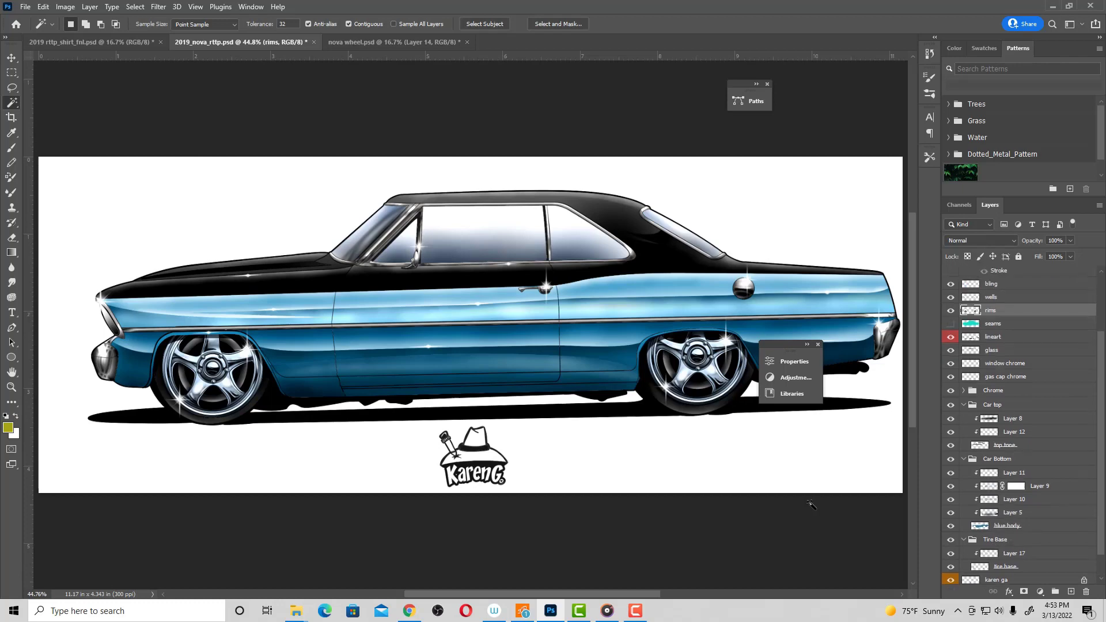
pyautogui.press('v')
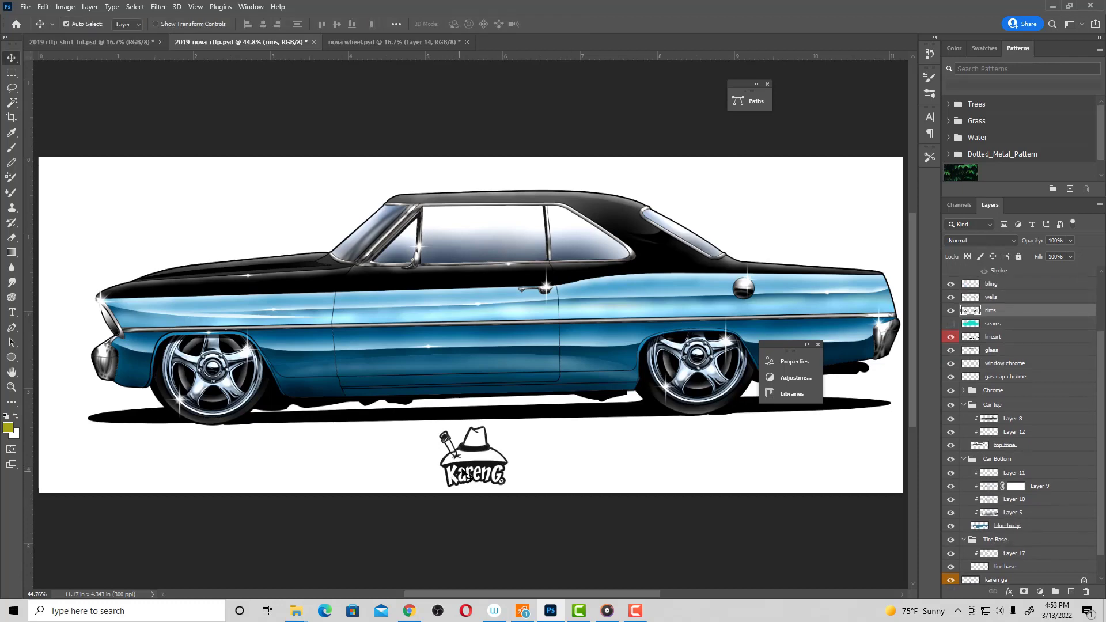
pyautogui.click(469, 471)
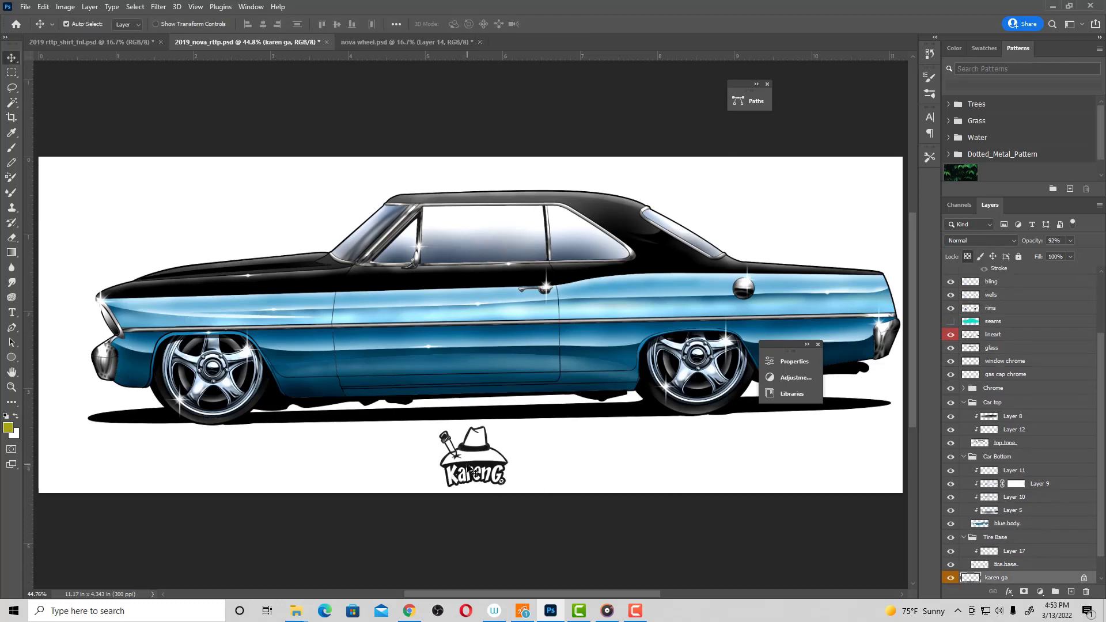
pyautogui.click(951, 578)
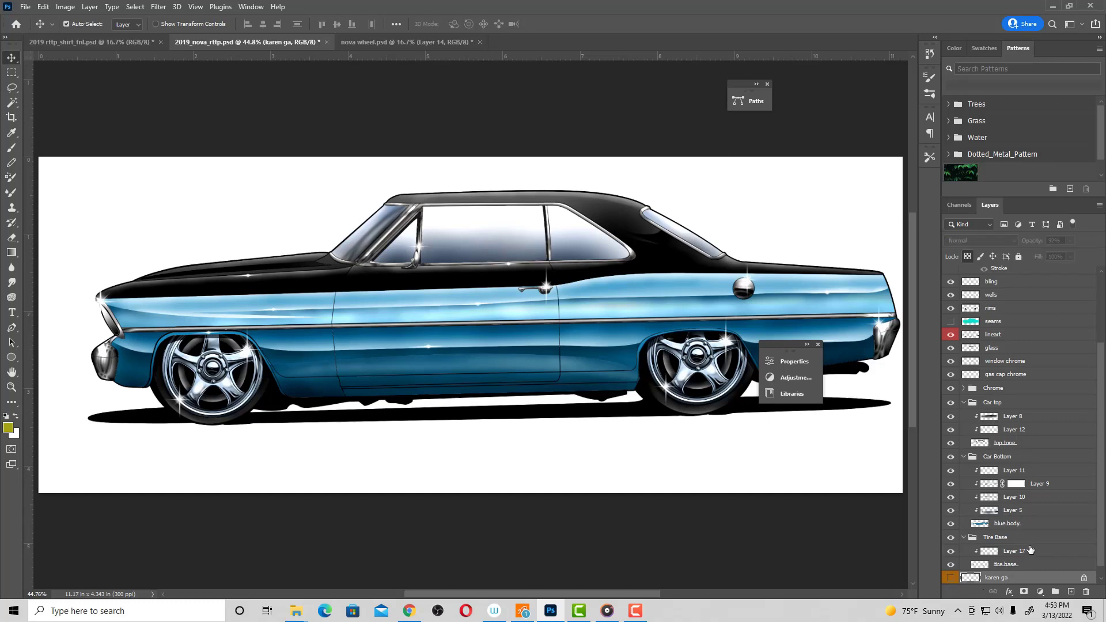
pyautogui.scroll(-1, 980, 576)
pyautogui.click(951, 579)
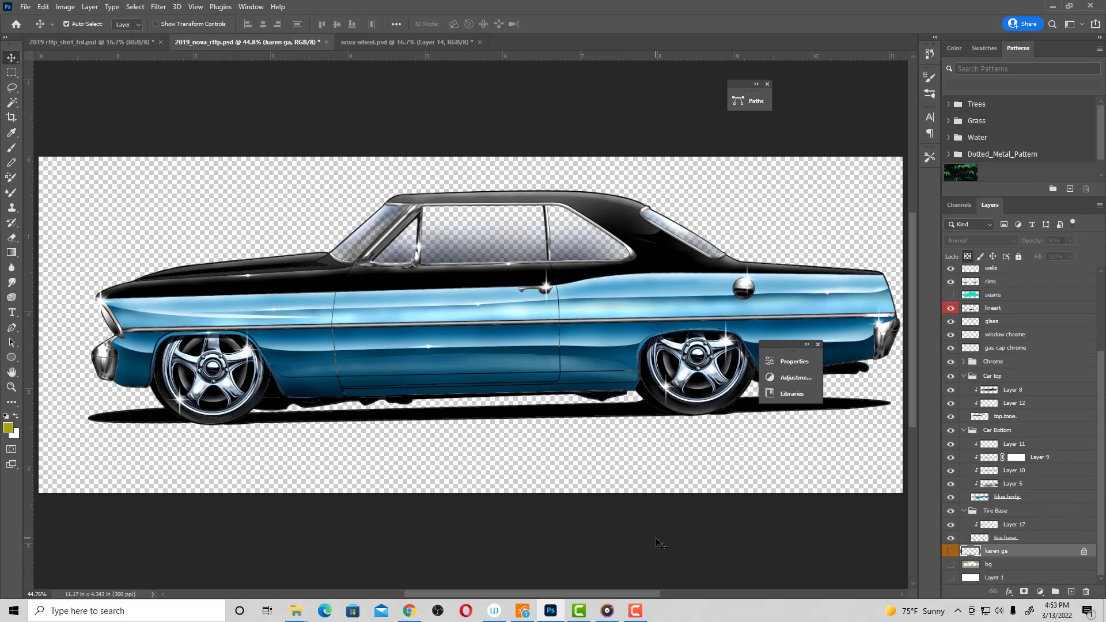
# Select the whole canvas and copy the merged car artwork.
pyautogui.hotkey('ctrl', 'a')
pyautogui.press('ctrl')
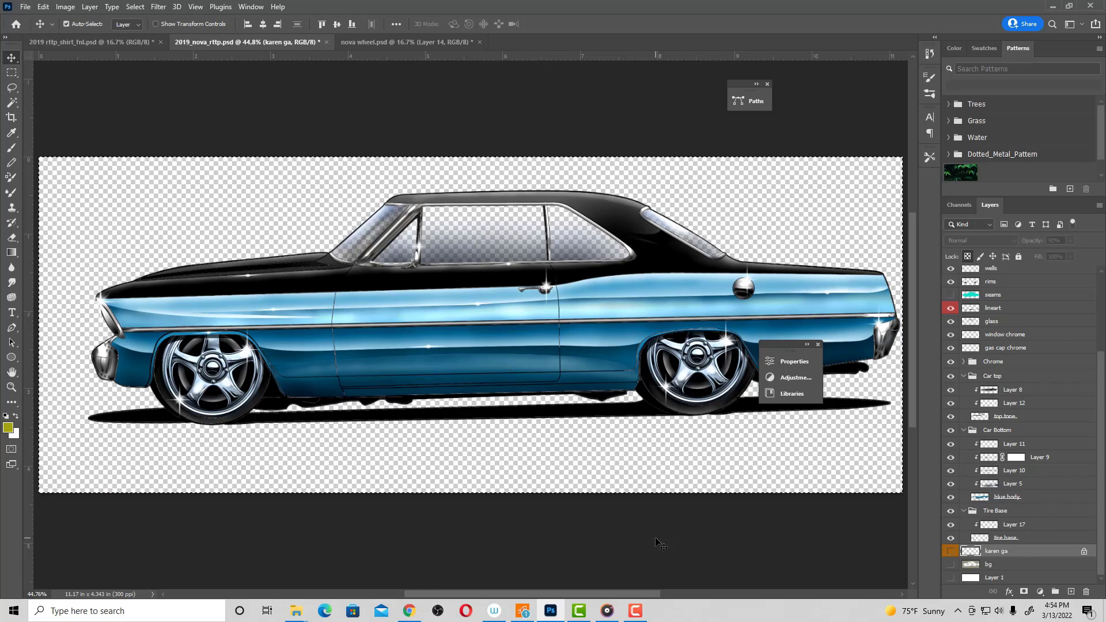
pyautogui.press('ctrl')
# Create a new 3196 × 915 px Clipboard-sized document and paste the Nova into it.
pyautogui.hotkey('ctrl', 'n')
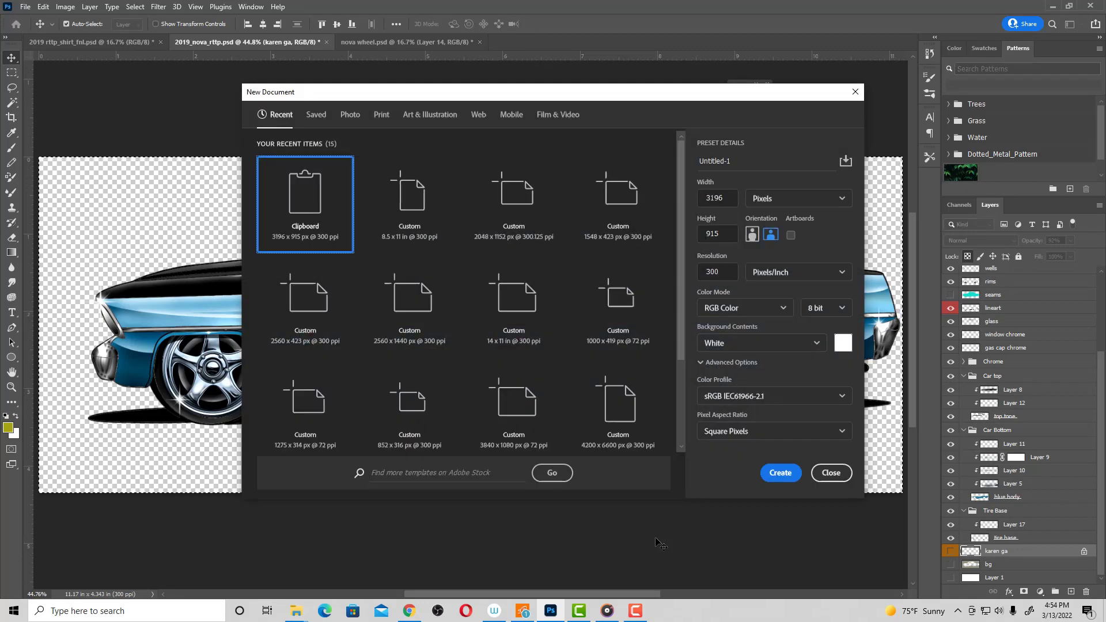
pyautogui.click(784, 474)
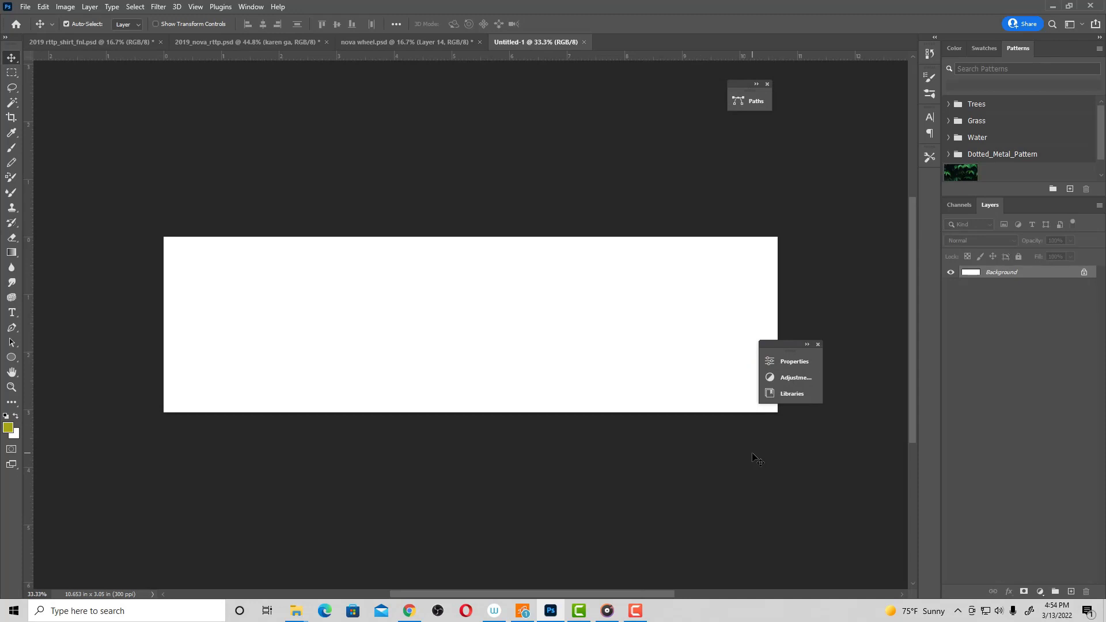
pyautogui.hotkey('ctrl', 'v')
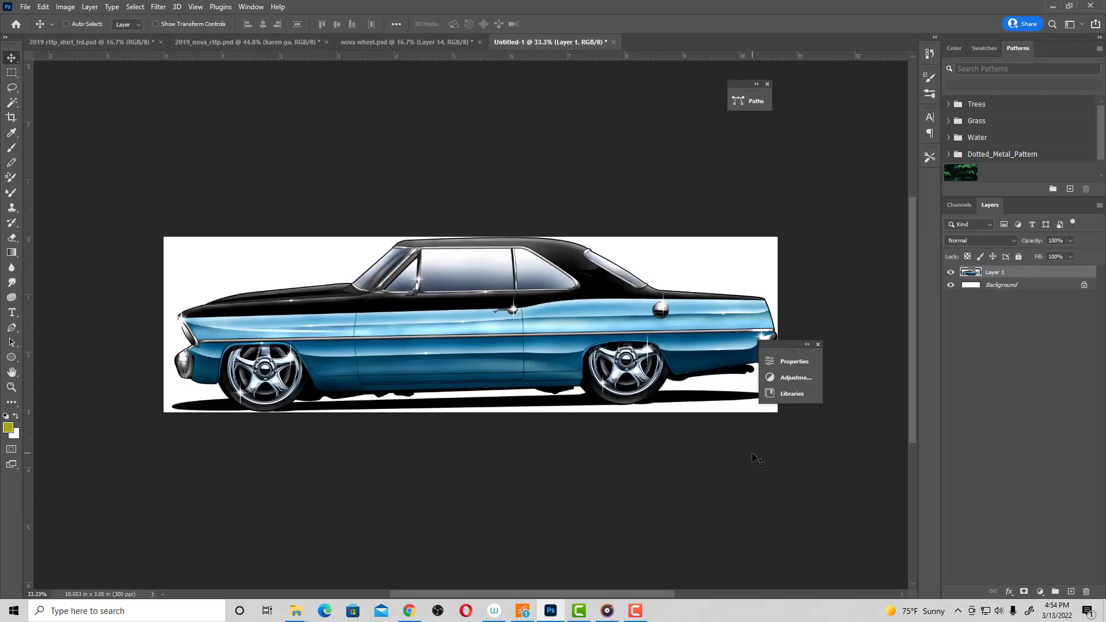
pyautogui.press('ctrl')
# Add an olive-filled layer above the Background, then hide it.
pyautogui.click(969, 286)
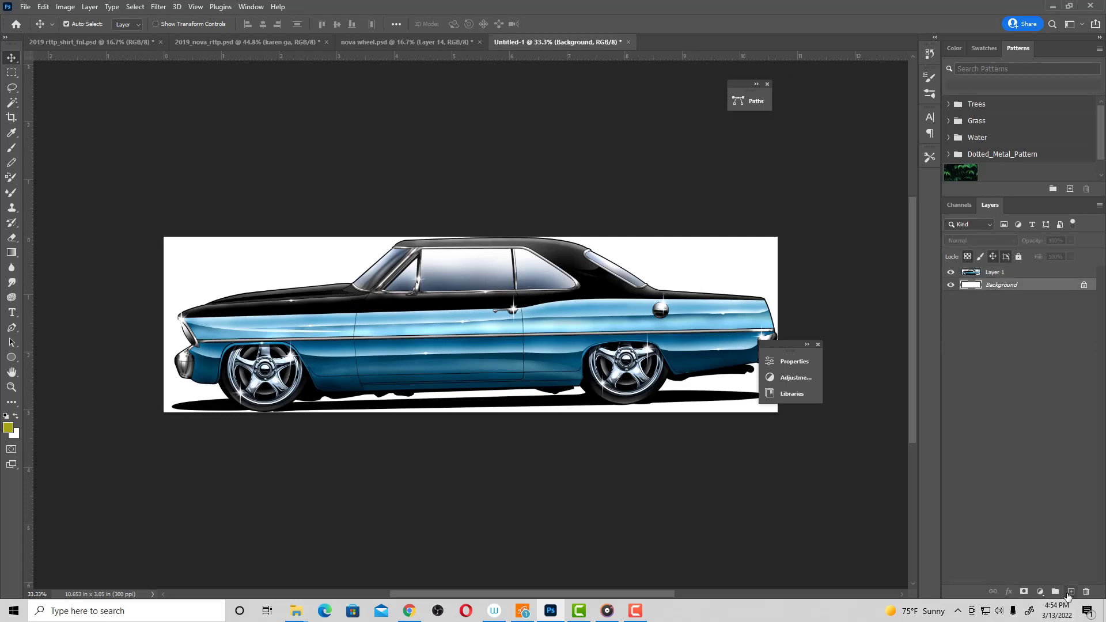
pyautogui.click(1071, 592)
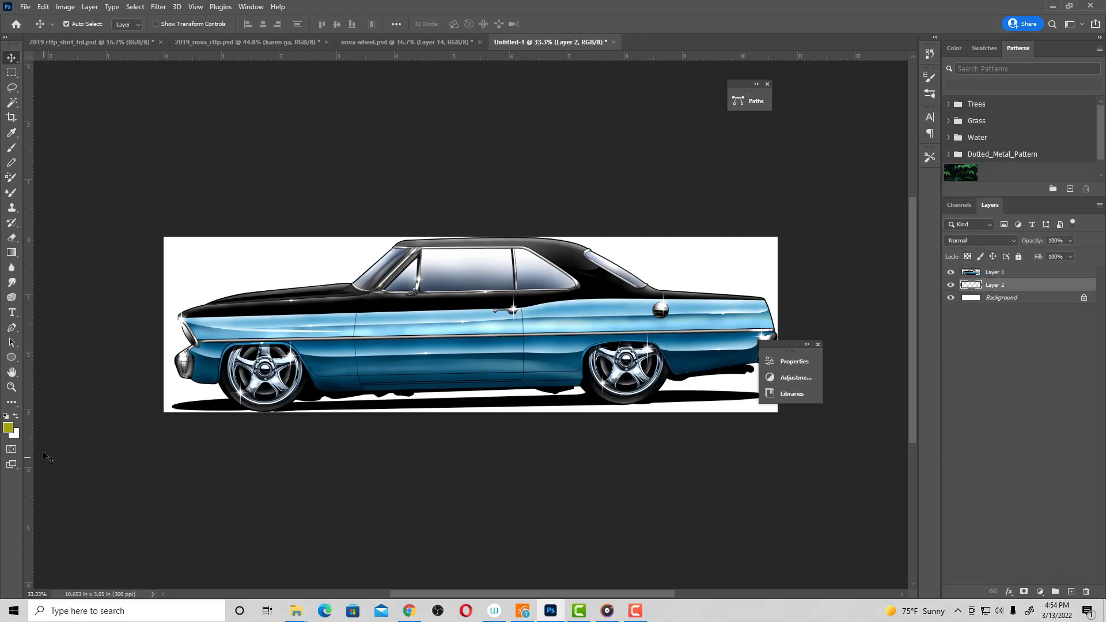
pyautogui.hotkey('alt', 'BackSpace')
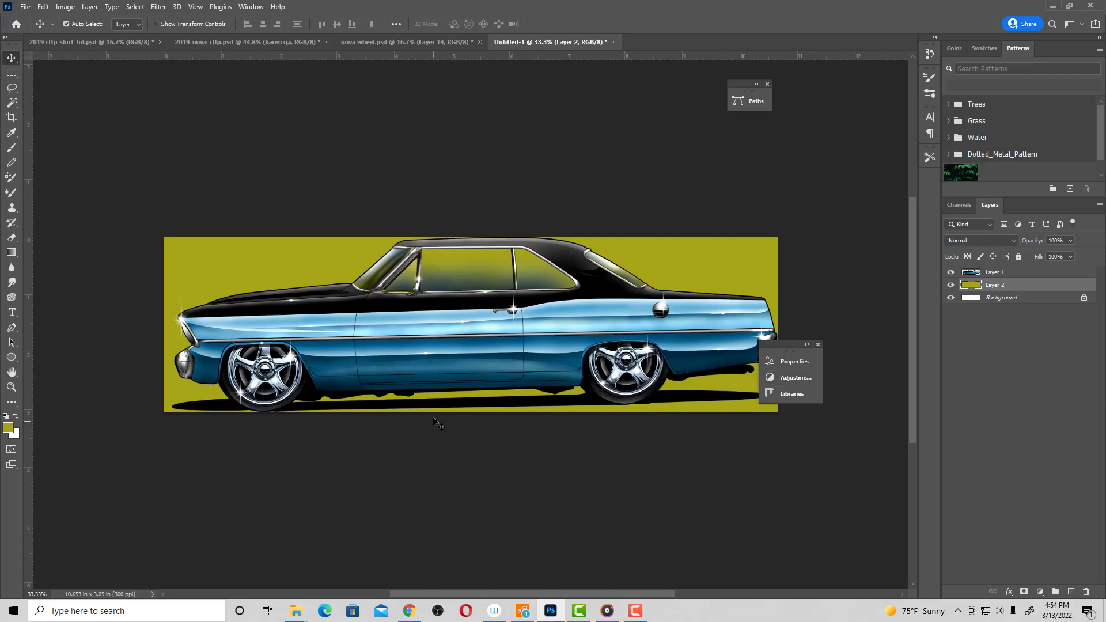
pyautogui.click(950, 284)
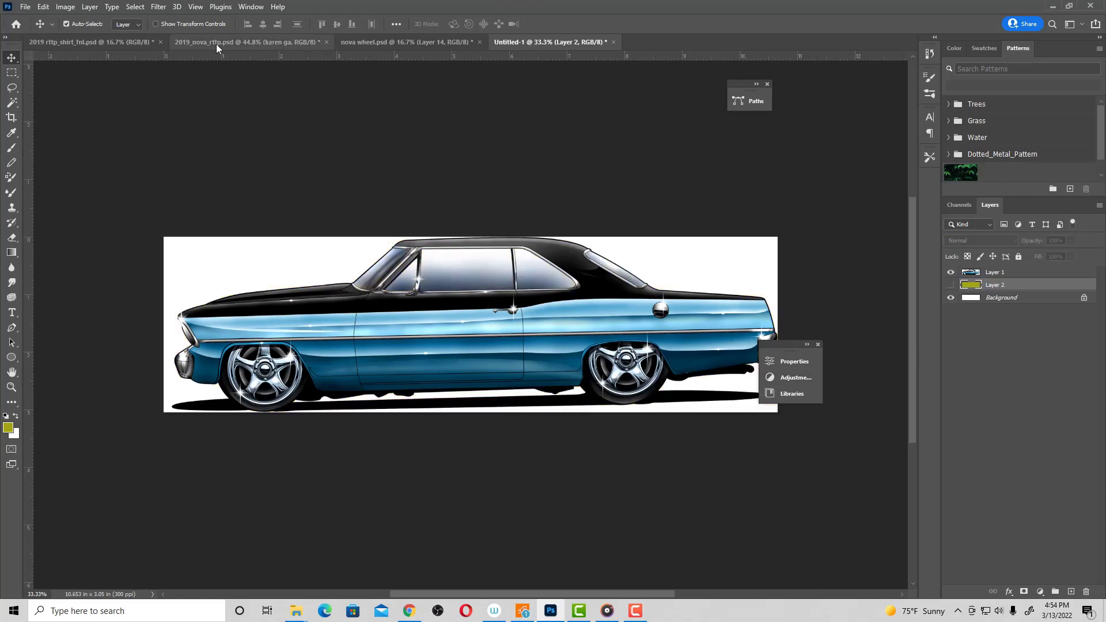
# Switch back to the 2019_rttp_shirt_fnl.psd Run to the Pines poster.
pyautogui.click(141, 41)
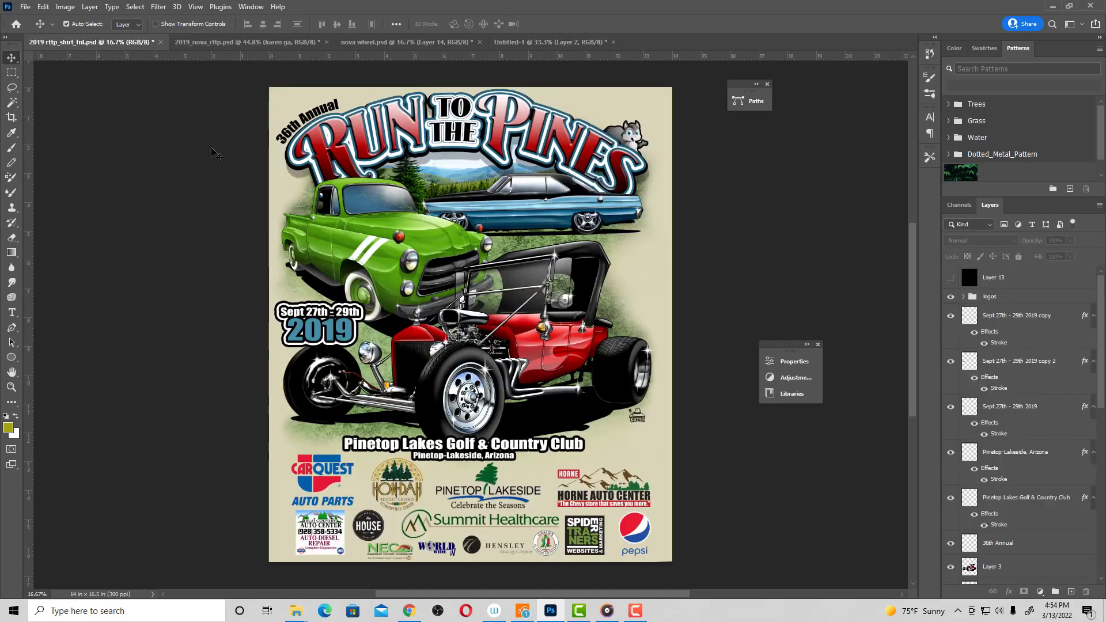